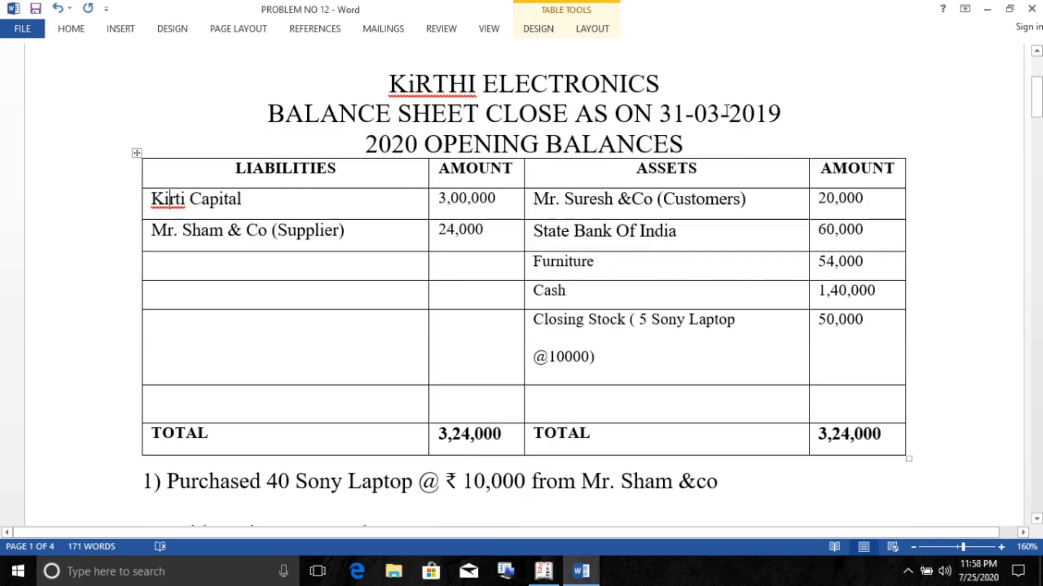
Step: Examine the balance sheet's headings, its liabilities and assets columns, and the Kirti Capital entry with its amount
{"action": "left_click_drag", "start_coordinate": [727, 111], "coordinate": [858, 110]}
{"action": "left_click", "coordinate": [287, 108]}
{"action": "left_click_drag", "start_coordinate": [286, 109], "coordinate": [778, 115]}
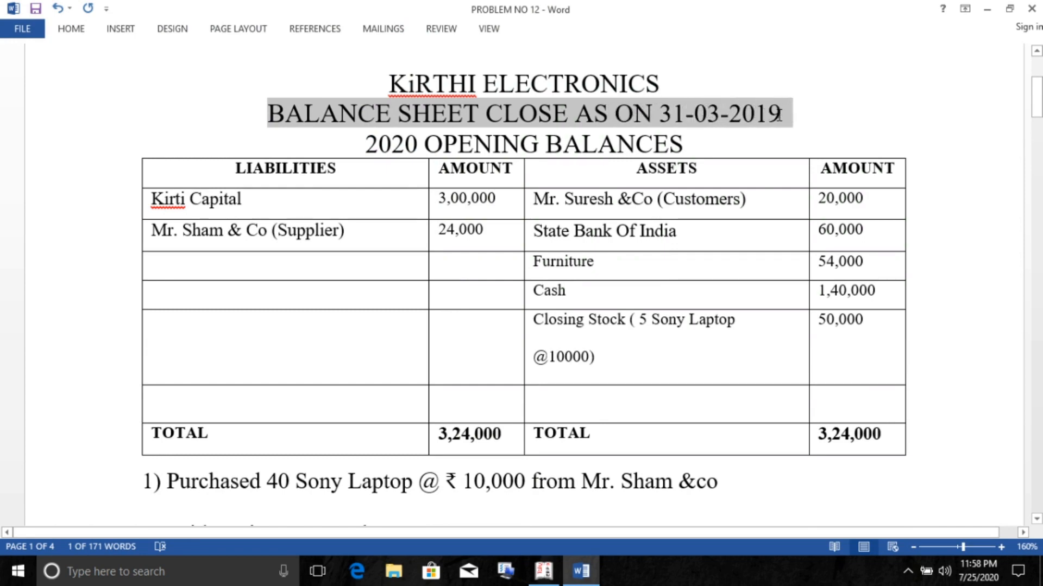
{"action": "left_click_drag", "start_coordinate": [369, 146], "coordinate": [422, 147]}
{"action": "left_click", "coordinate": [290, 175]}
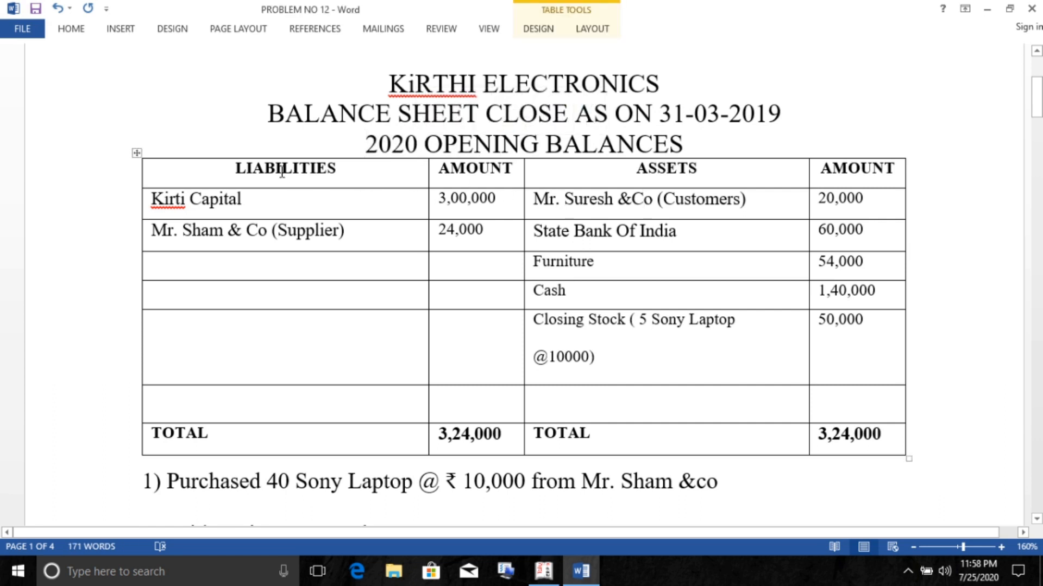
{"action": "left_click", "coordinate": [212, 155]}
{"action": "left_click_drag", "start_coordinate": [616, 169], "coordinate": [680, 429]}
{"action": "left_click_drag", "start_coordinate": [230, 172], "coordinate": [331, 402]}
{"action": "left_click", "coordinate": [614, 363]}
{"action": "left_click_drag", "start_coordinate": [242, 200], "coordinate": [150, 199]}
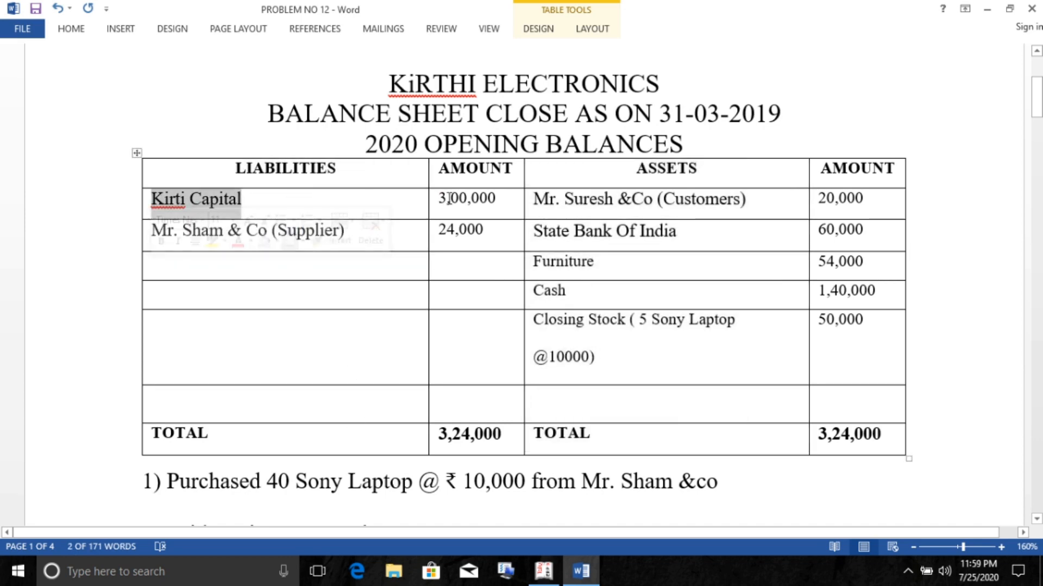
{"action": "left_click_drag", "start_coordinate": [497, 199], "coordinate": [439, 204]}
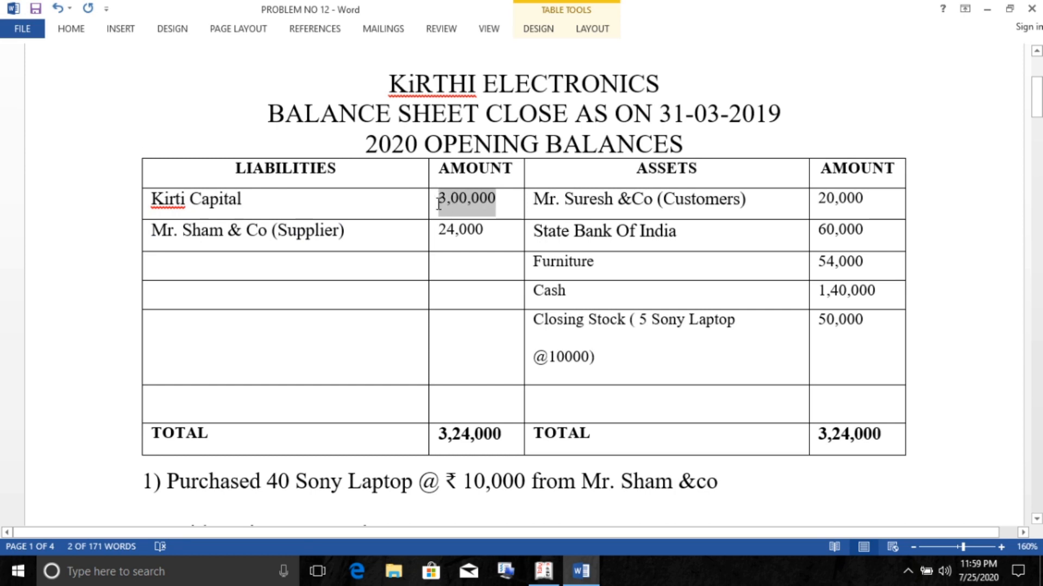
Step: Switch to Tally.ERP 9, return to the Gateway of Tally and open the form for creating a single ledger
{"action": "left_click", "coordinate": [543, 571]}
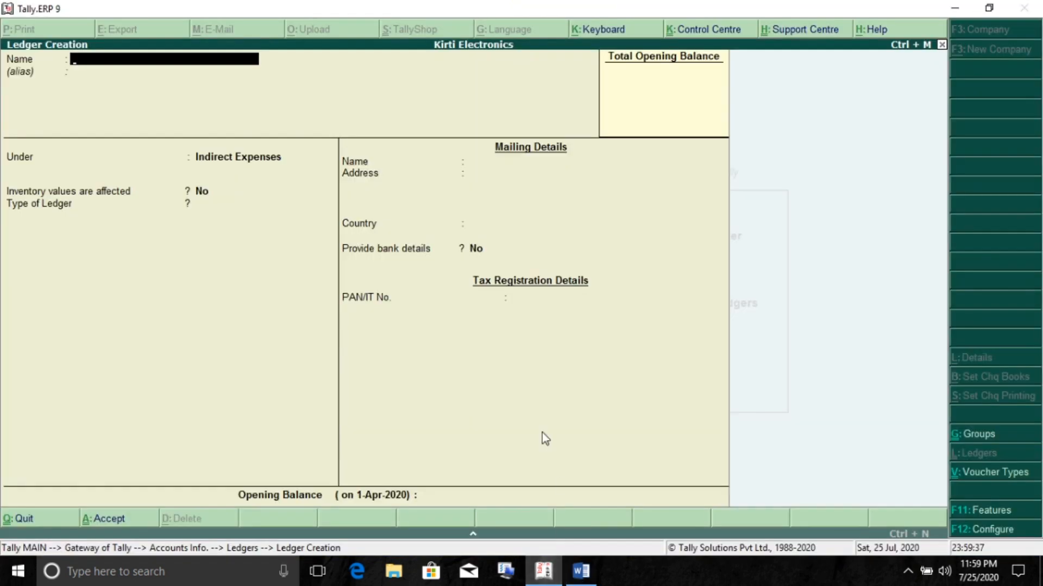
{"action": "key", "text": "Escape"}
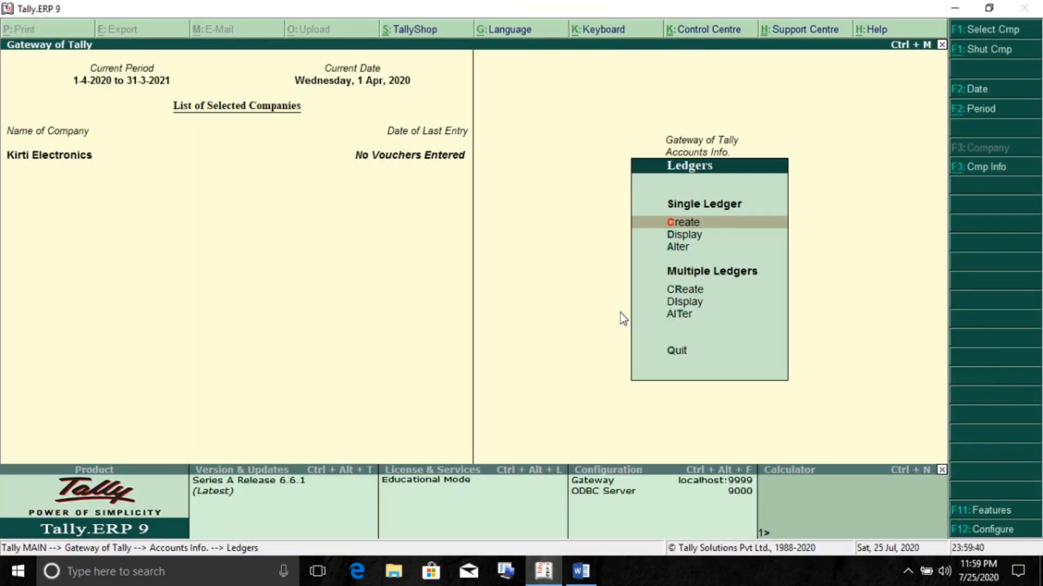
{"action": "key", "text": "Escape"}
{"action": "key", "text": "Escape"}
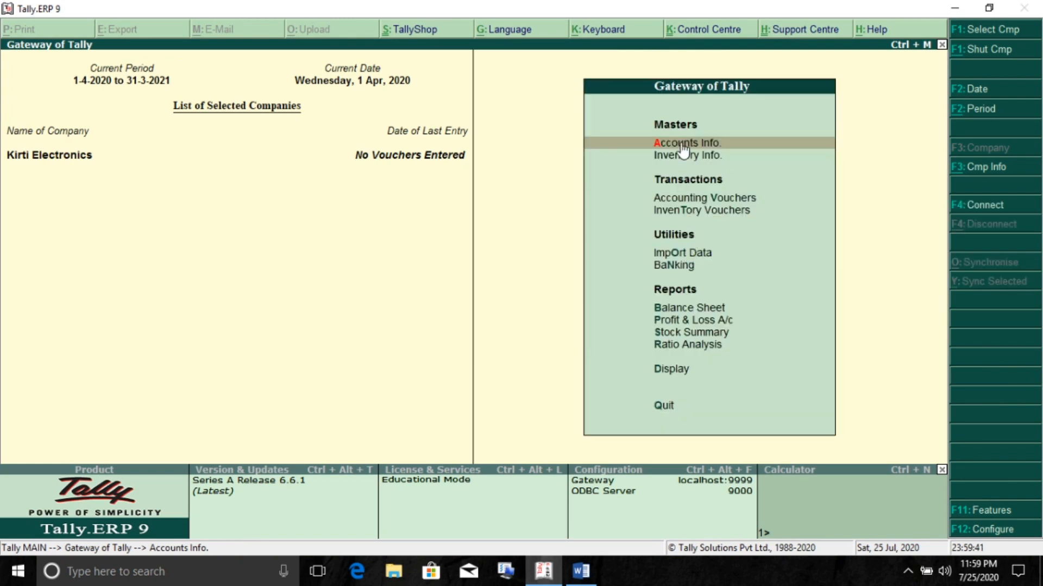
{"action": "key", "text": "Return"}
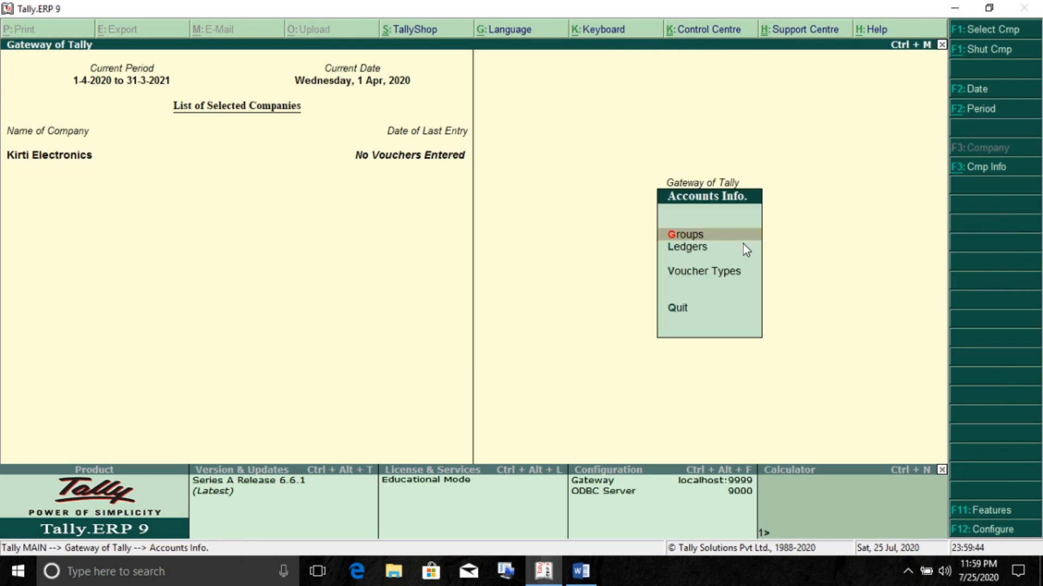
{"action": "left_click", "coordinate": [743, 245]}
{"action": "key", "text": "Return"}
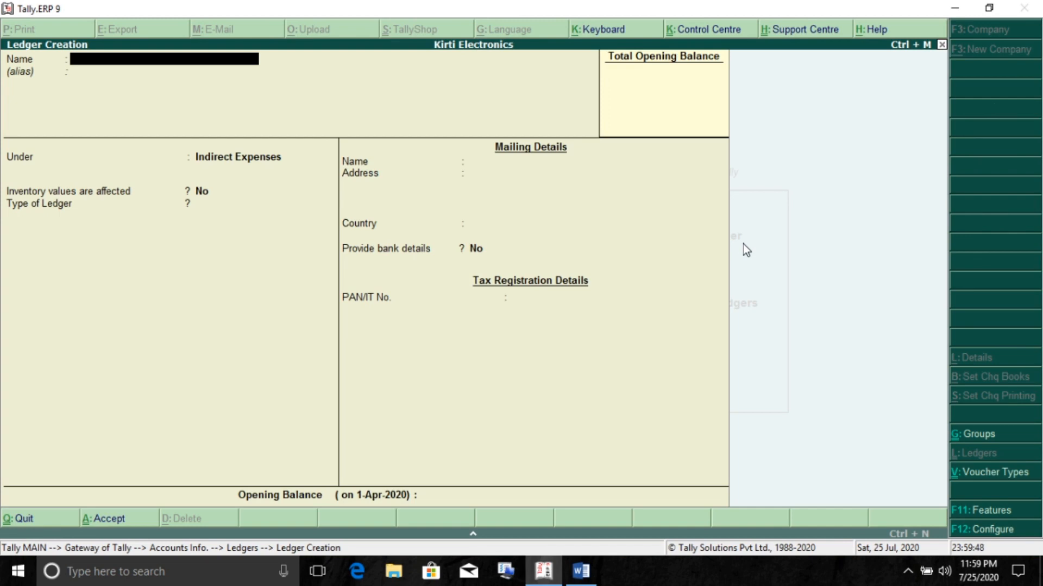
Step: Create the ledger Kirti Capital under Capital Account with an opening balance of 3,00,000 Cr and save it
{"action": "type", "text": "Kirti Capital"}
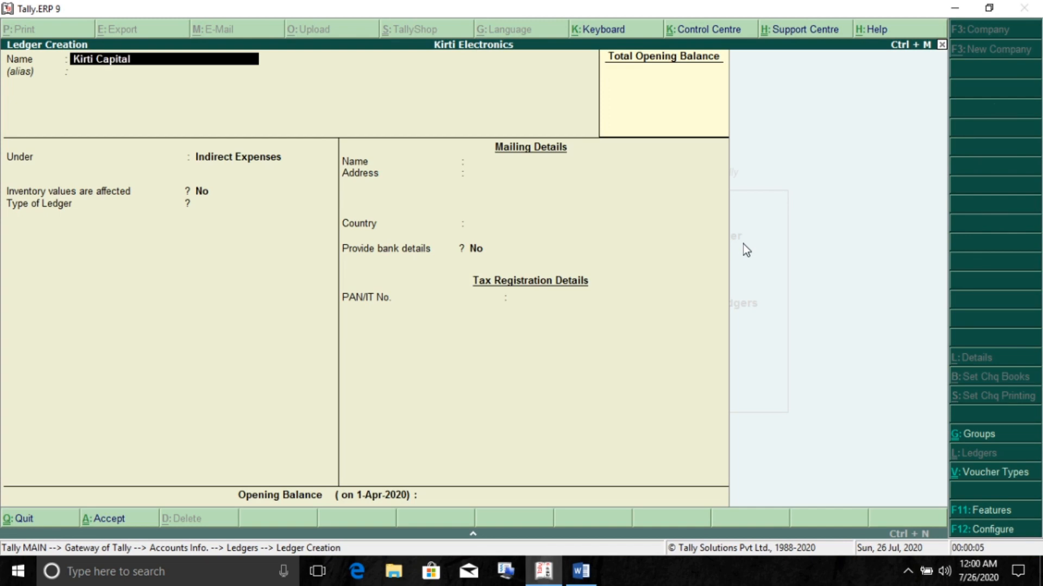
{"action": "key", "text": "Return"}
{"action": "type", "text": "Cap"}
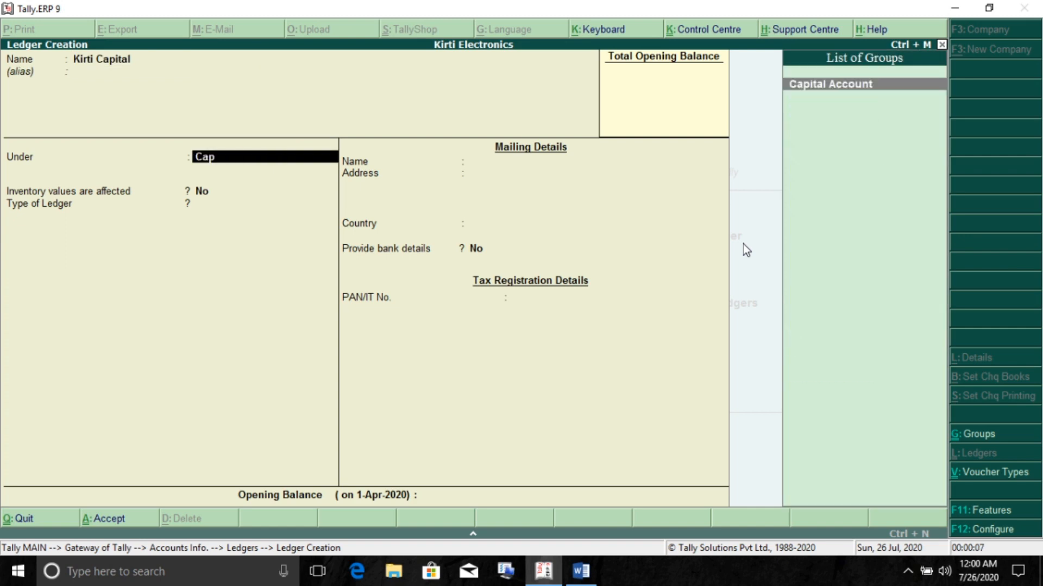
{"action": "key", "text": "Return"}
{"action": "key", "text": "Return"}
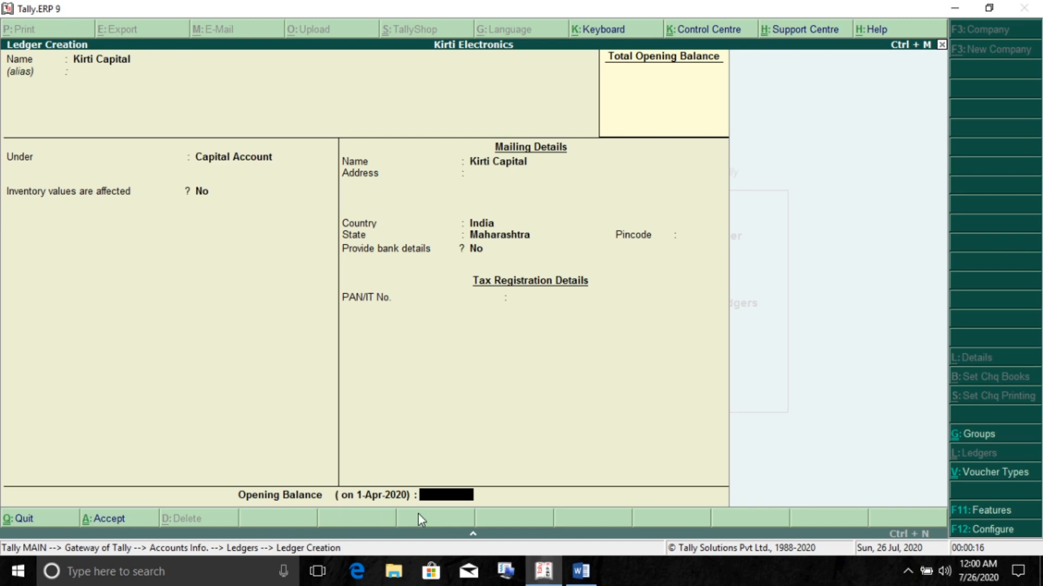
{"action": "type", "text": "300000"}
{"action": "key", "text": "Return"}
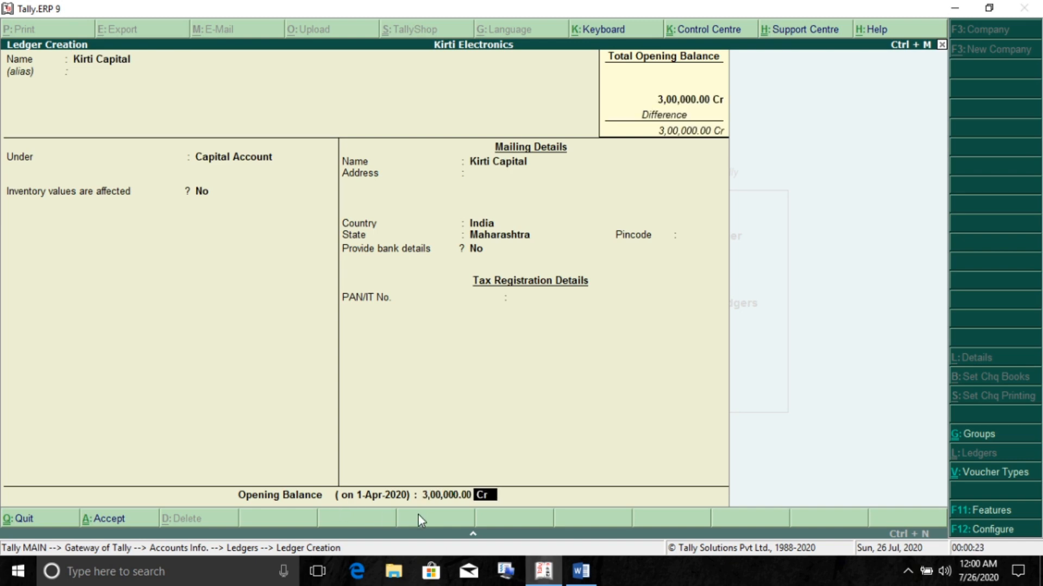
{"action": "key", "text": "Return"}
{"action": "key", "text": "Return"}
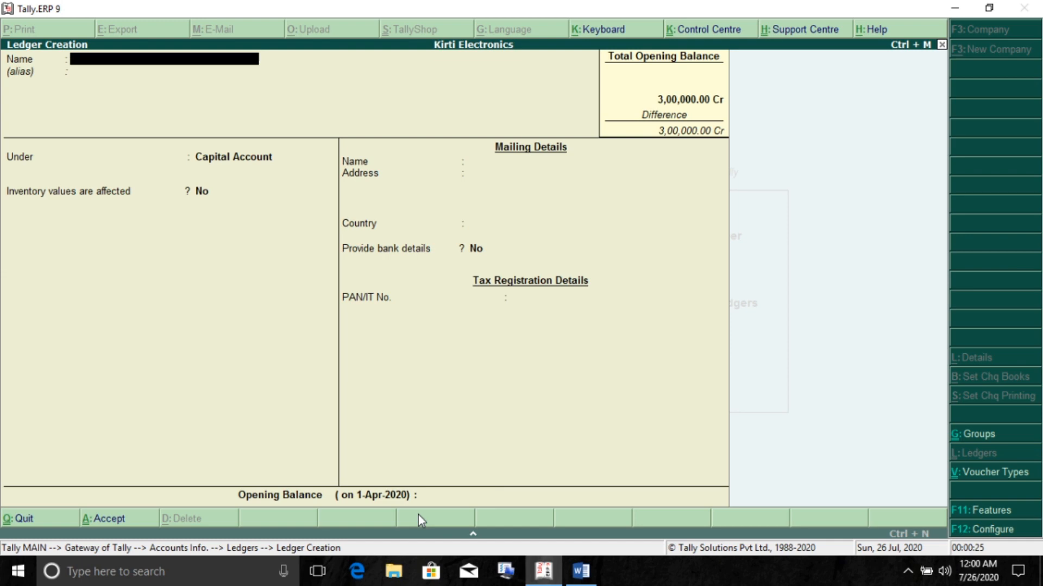
Step: Check the supplier entry in the Word balance sheet and enter the Tally ledger Mr Sham and Co Supplier under Sundry Creditors
{"action": "left_click", "coordinate": [566, 577]}
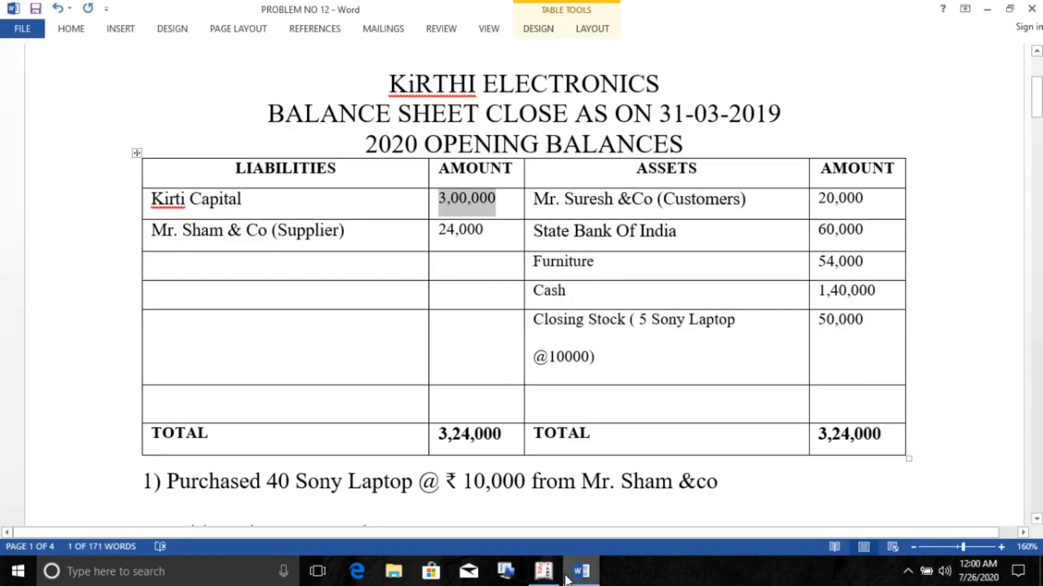
{"action": "left_click", "coordinate": [154, 229]}
{"action": "left_click_drag", "start_coordinate": [160, 228], "coordinate": [359, 228]}
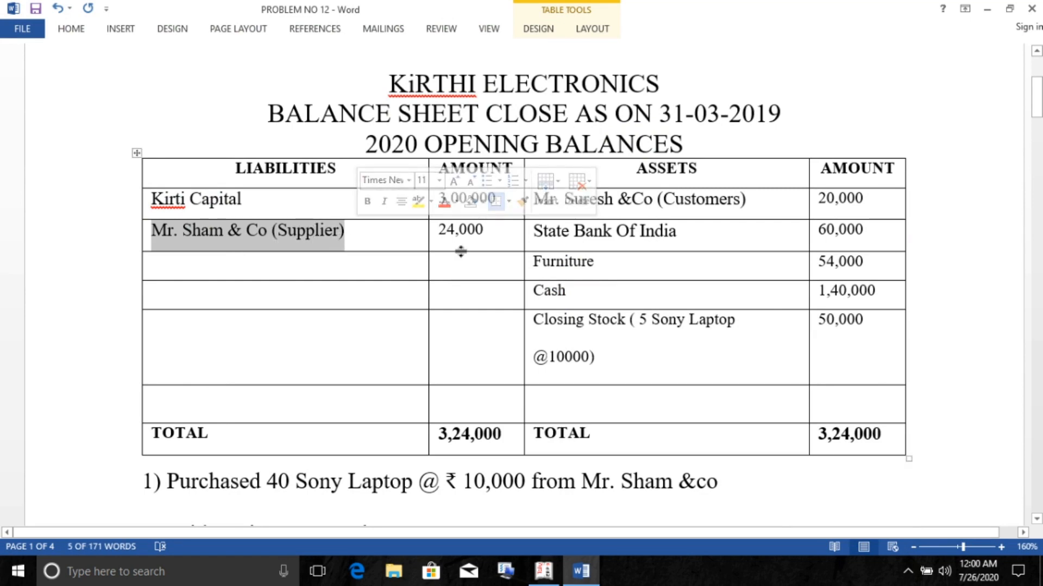
{"action": "left_click_drag", "start_coordinate": [437, 231], "coordinate": [480, 237]}
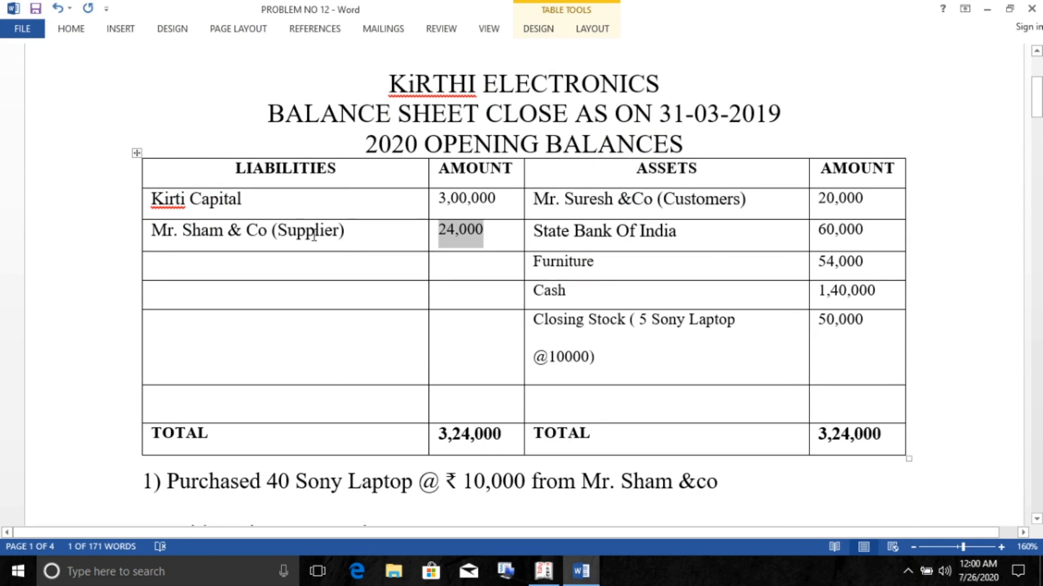
{"action": "left_click", "coordinate": [546, 569]}
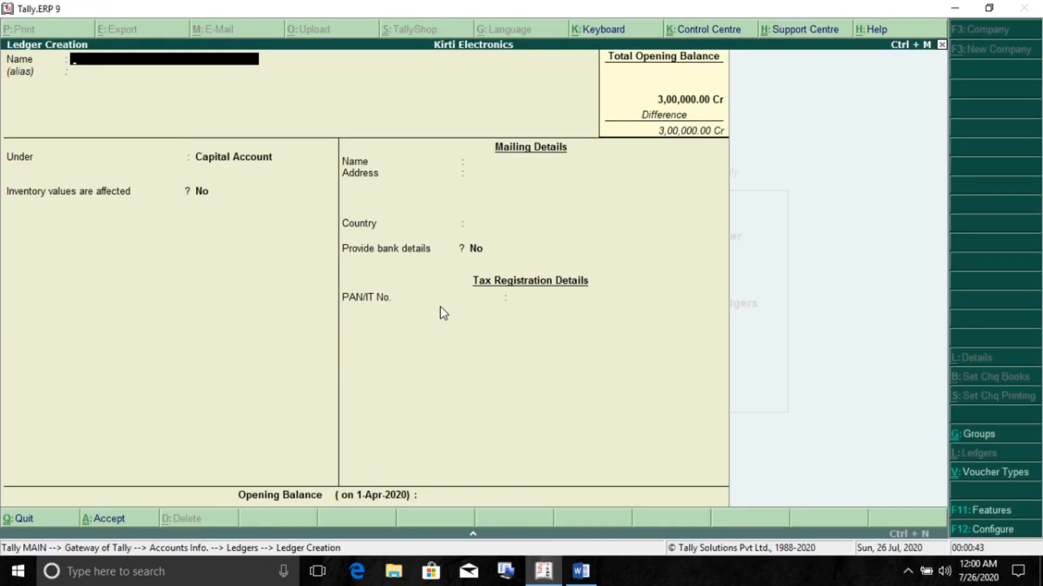
{"action": "type", "text": "Mr Sham and Co Supplier"}
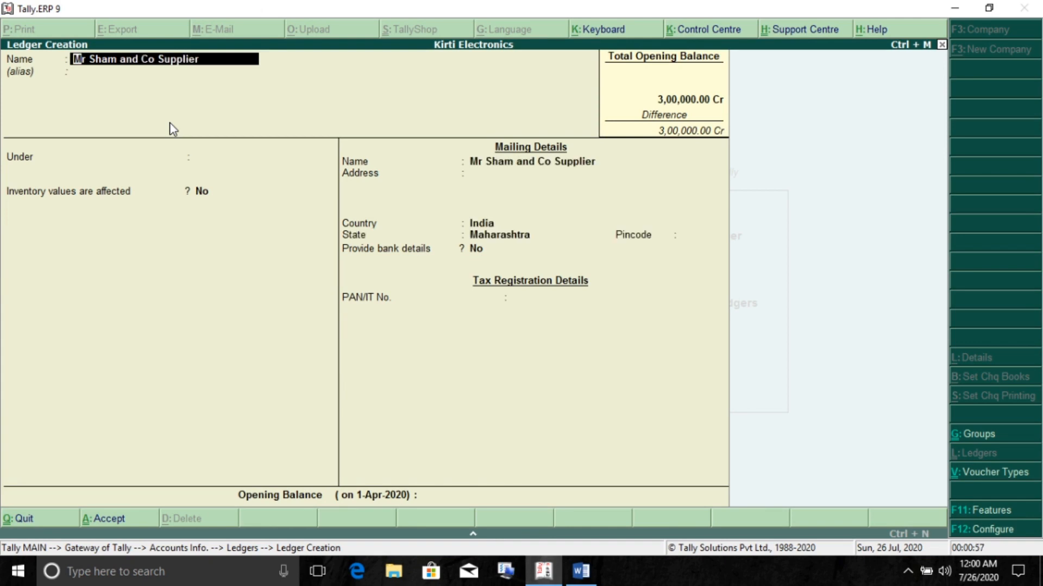
{"action": "key", "text": "Return"}
{"action": "key", "text": "Return"}
{"action": "type", "text": "Sun"}
{"action": "key", "text": "Return"}
Step: Keep the supplier ledger's default details, set its opening balance to 24,000 Cr and save it
{"action": "key", "text": "Return"}
{"action": "key", "text": "Return"}
{"action": "key", "text": "Return"}
{"action": "key", "text": "Return"}
{"action": "key", "text": "Return"}
{"action": "key", "text": "Return"}
{"action": "key", "text": "Return"}
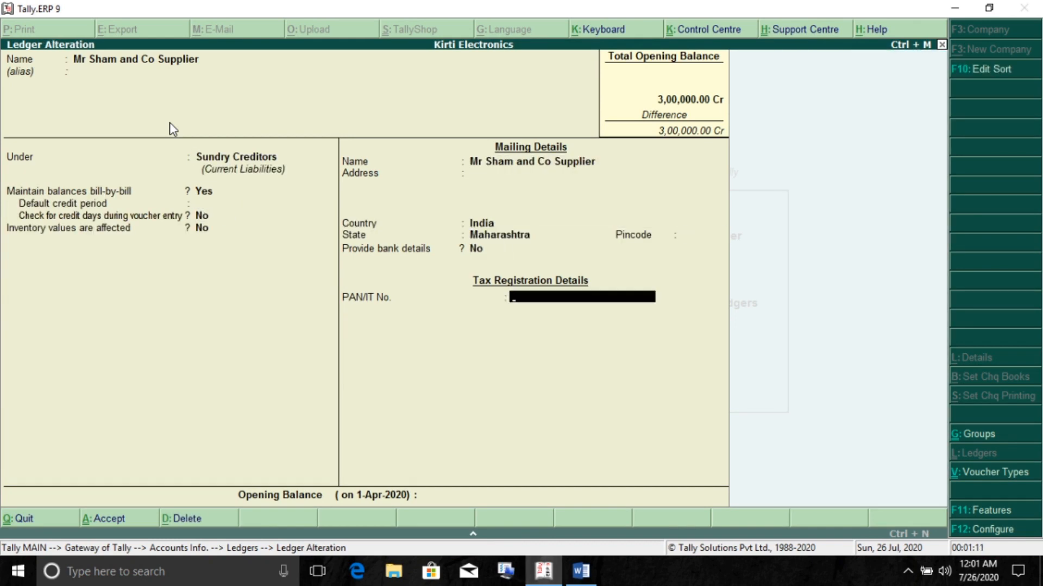
{"action": "key", "text": "Return"}
{"action": "type", "text": "24000"}
{"action": "key", "text": "Return"}
{"action": "key", "text": "Return"}
{"action": "key", "text": "Return"}
{"action": "key", "text": "Return"}
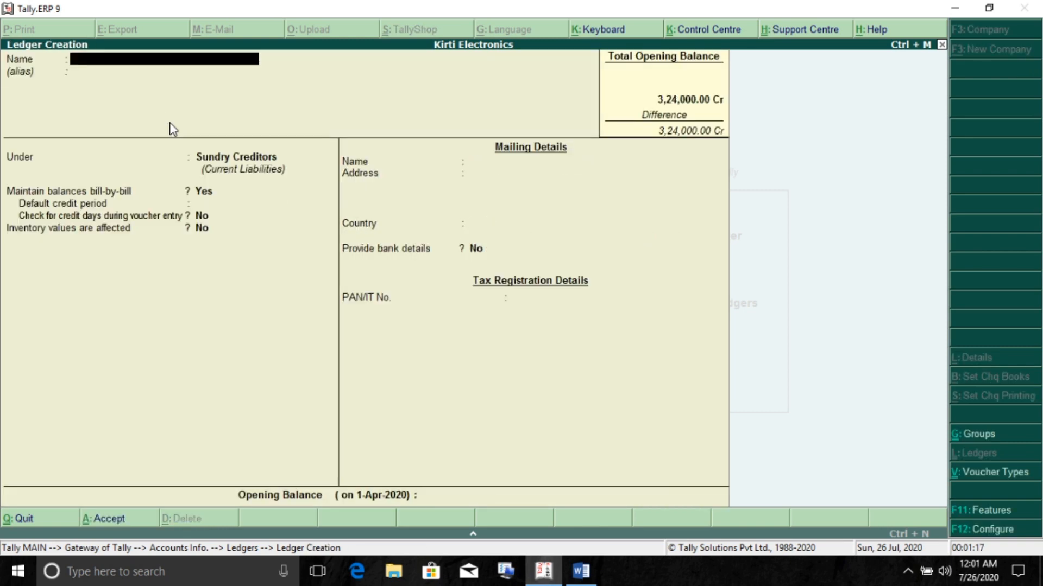
Step: Switch to Word and examine the liabilities total, the assets column, and the Mr. Suresh & Co customer entry with its amount
{"action": "key", "text": "alt+Tab"}
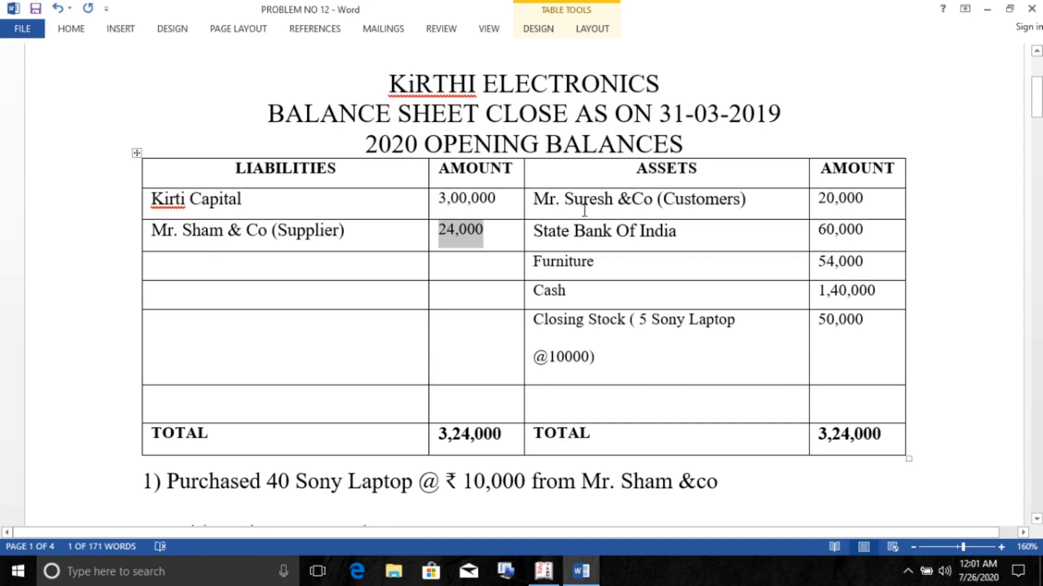
{"action": "left_click", "coordinate": [336, 170]}
{"action": "left_click_drag", "start_coordinate": [335, 169], "coordinate": [233, 169]}
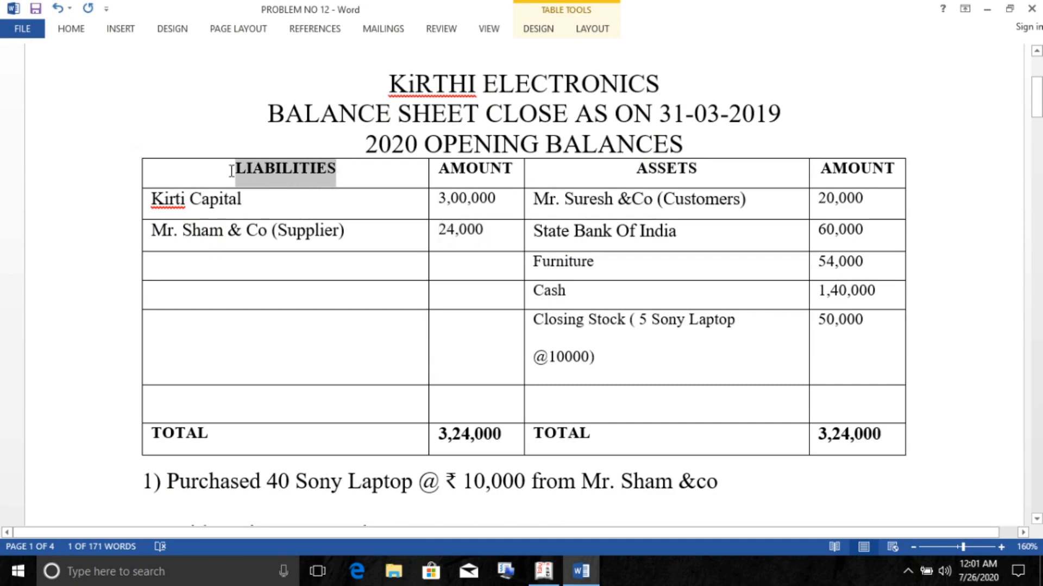
{"action": "left_click", "coordinate": [439, 441]}
{"action": "left_click", "coordinate": [655, 170]}
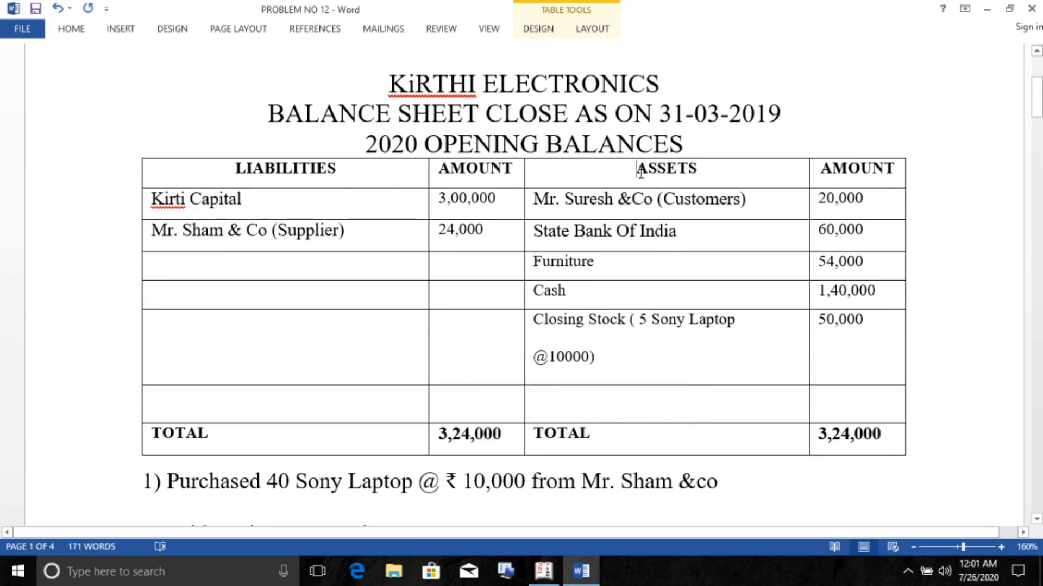
{"action": "left_click_drag", "start_coordinate": [654, 170], "coordinate": [726, 161]}
{"action": "left_click", "coordinate": [673, 199]}
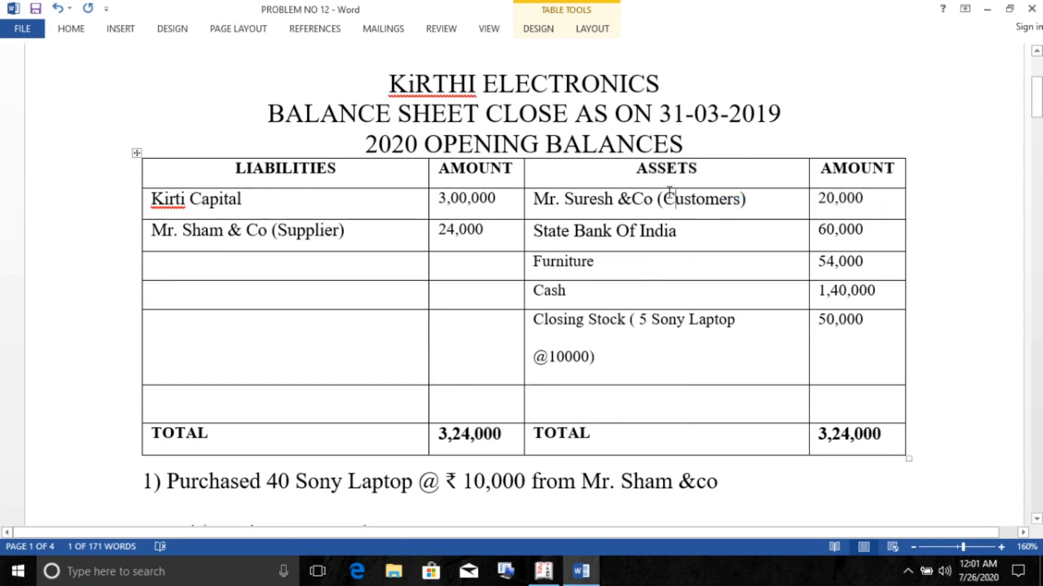
{"action": "left_click", "coordinate": [534, 194]}
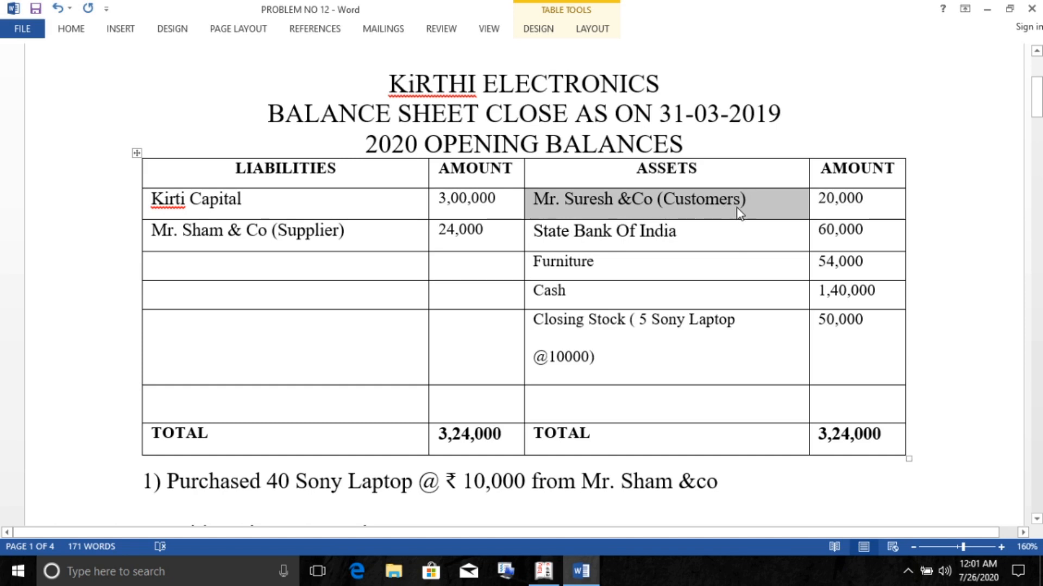
{"action": "left_click", "coordinate": [856, 200]}
{"action": "left_click_drag", "start_coordinate": [856, 200], "coordinate": [818, 199]}
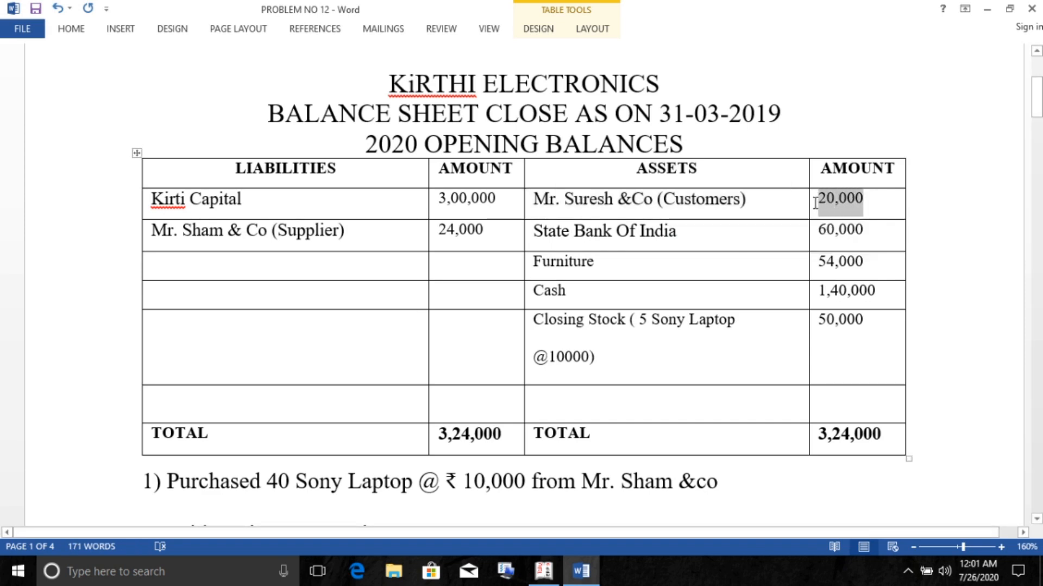
Step: Switch to Tally.ERP 9 and enter a new ledger named Mr. Suresh & Co (Customer) under Sundry Debtors
{"action": "key", "text": "alt+Tab"}
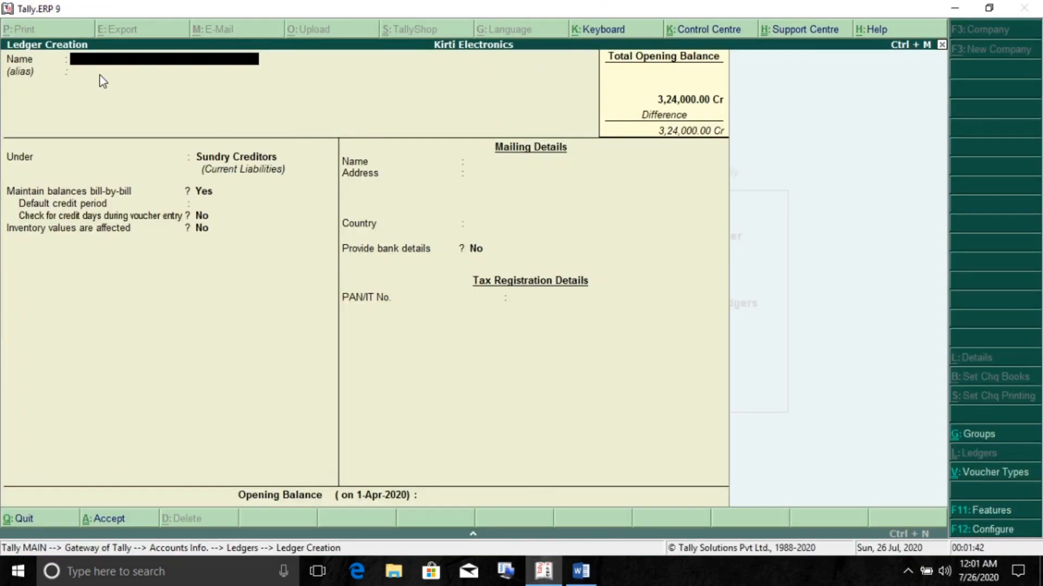
{"action": "type", "text": "Mr. Suresh & Co (Customer)"}
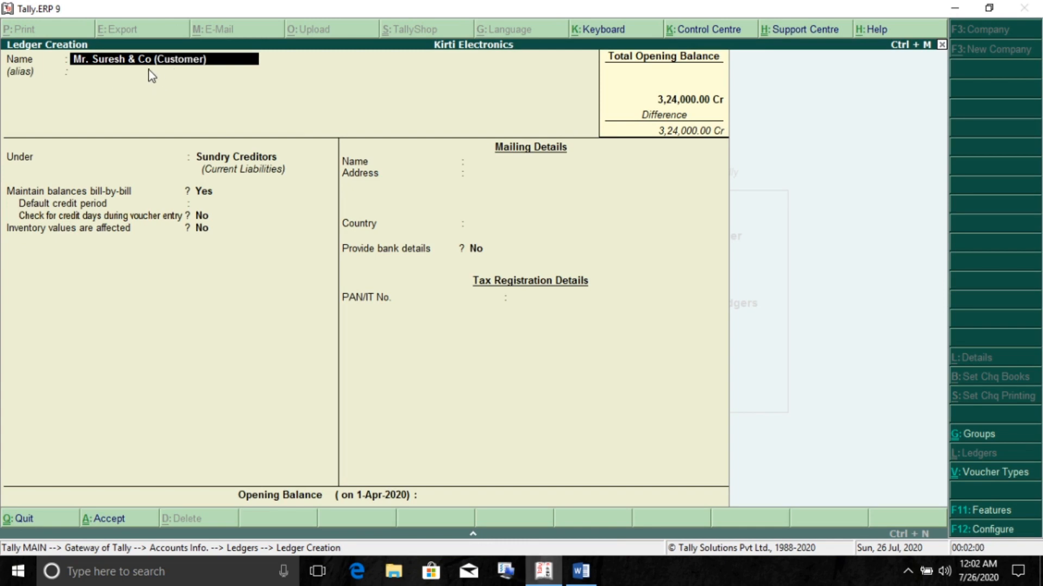
{"action": "key", "text": "Return"}
{"action": "key", "text": "Return"}
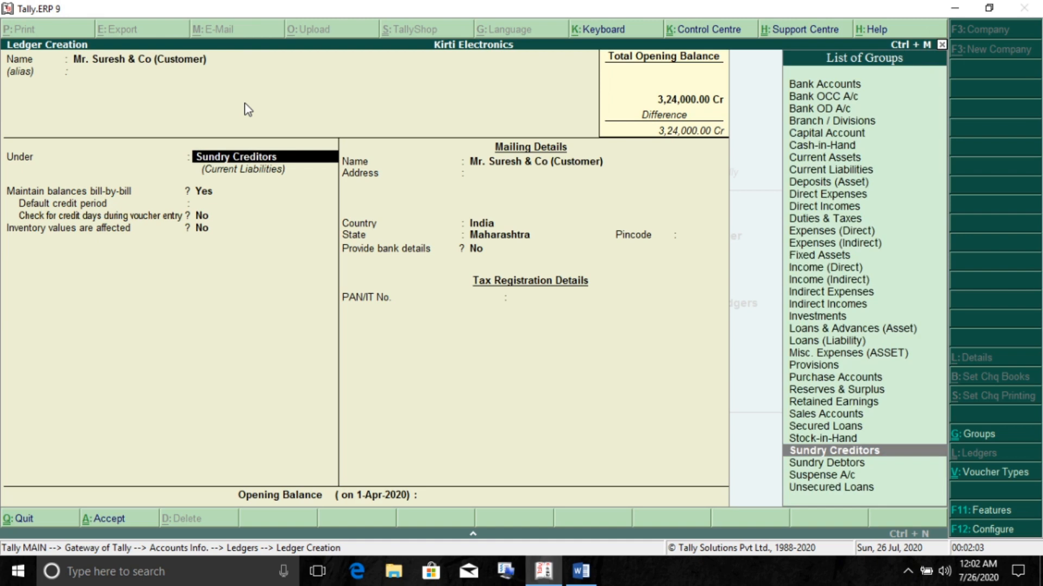
{"action": "type", "text": "Sund"}
{"action": "key", "text": "Down"}
{"action": "key", "text": "Return"}
Step: Keep the customer ledger's default details, set its opening balance to 20,000 Dr and save it without a bill-wise breakup
{"action": "key", "text": "Return"}
{"action": "key", "text": "Return"}
{"action": "key", "text": "Return"}
{"action": "key", "text": "Return"}
{"action": "key", "text": "Return"}
{"action": "key", "text": "Return"}
{"action": "key", "text": "Return"}
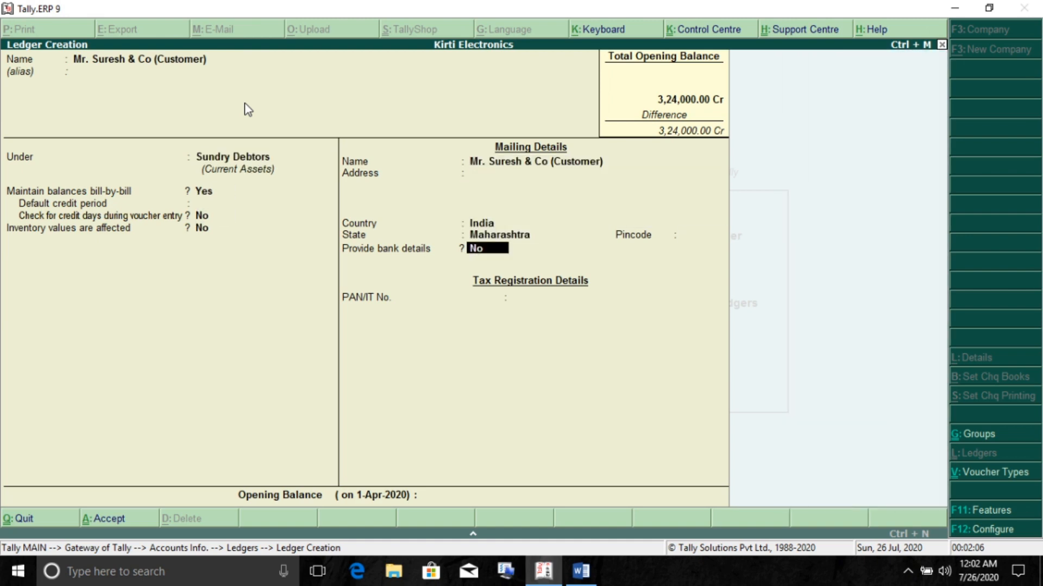
{"action": "key", "text": "Return"}
{"action": "key", "text": "Return"}
{"action": "type", "text": "20,00"}
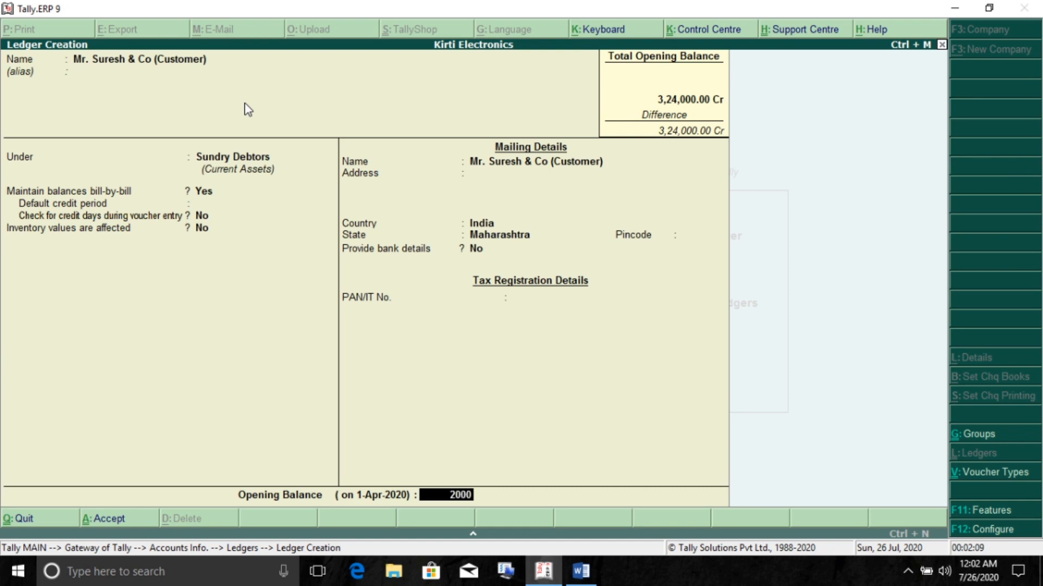
{"action": "type", "text": "0"}
{"action": "key", "text": "Return"}
{"action": "key", "text": "Return"}
{"action": "key", "text": "Return"}
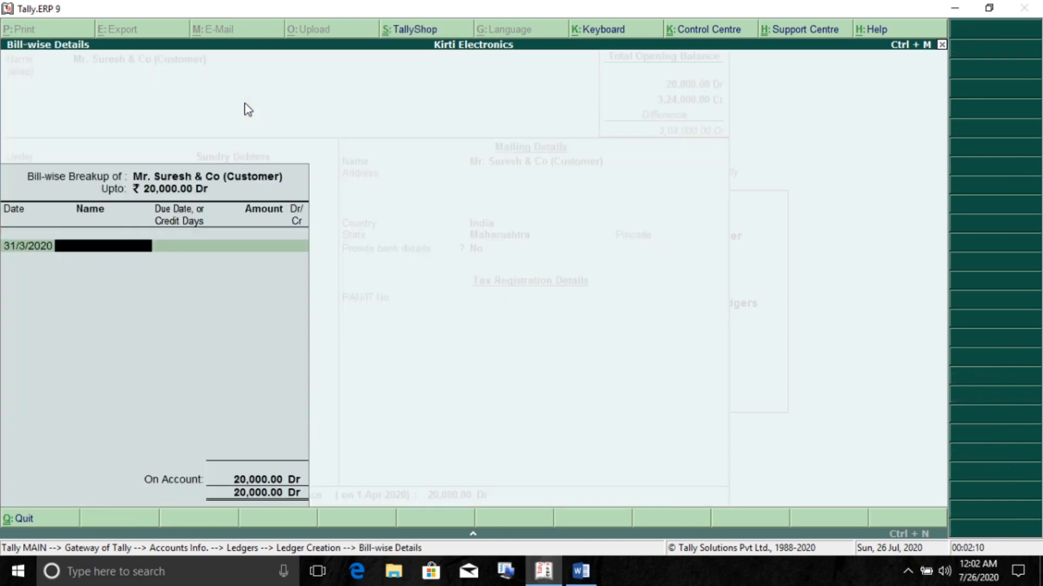
{"action": "key", "text": "Return"}
{"action": "key", "text": "Return"}
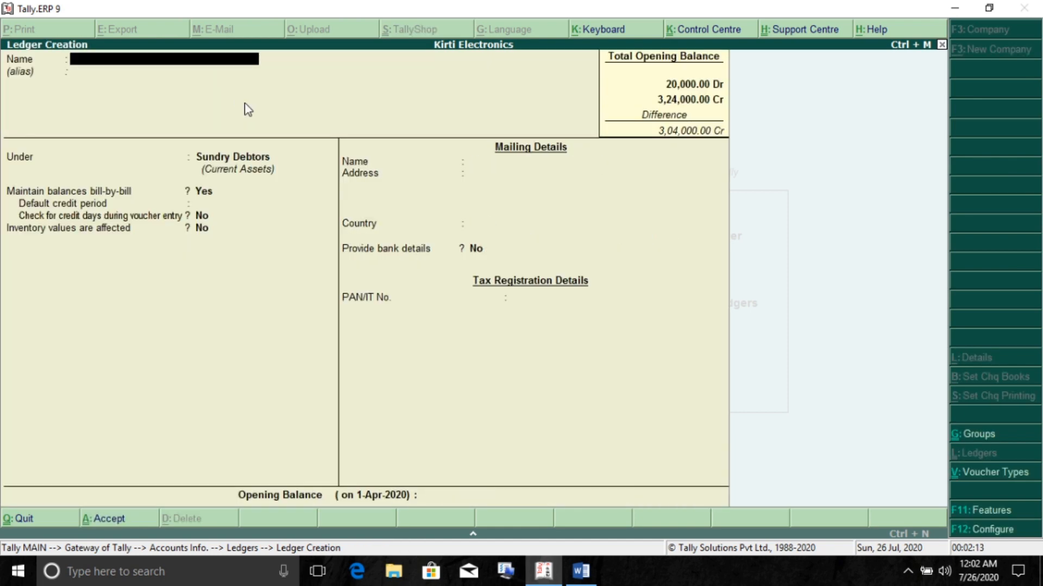
Step: Check the bank entry in Word, and enter a new Tally.ERP 9 ledger named State Bank of India under Bank Accounts
{"action": "key", "text": "alt+Tab"}
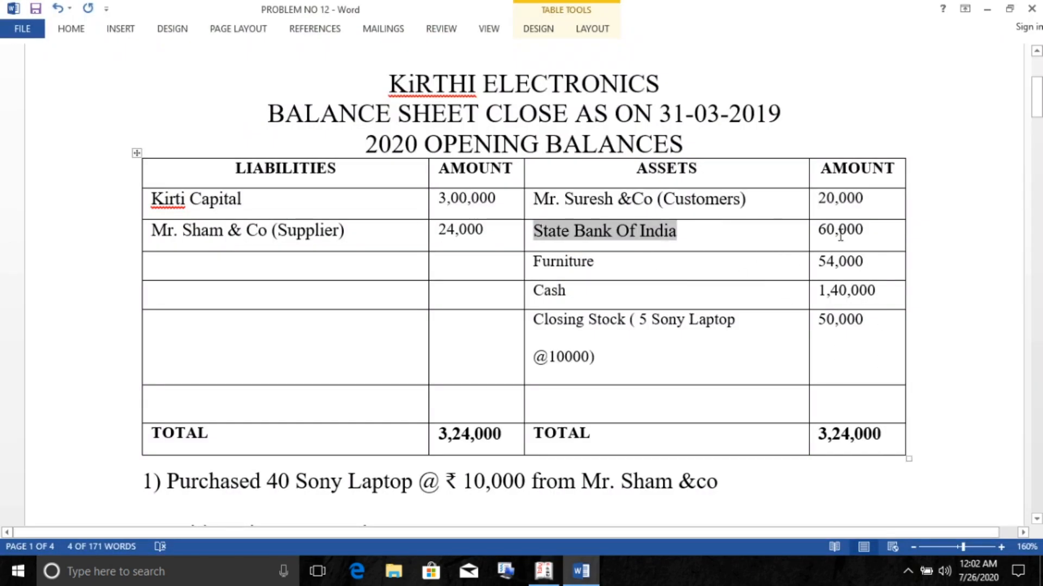
{"action": "key", "text": "alt+Tab"}
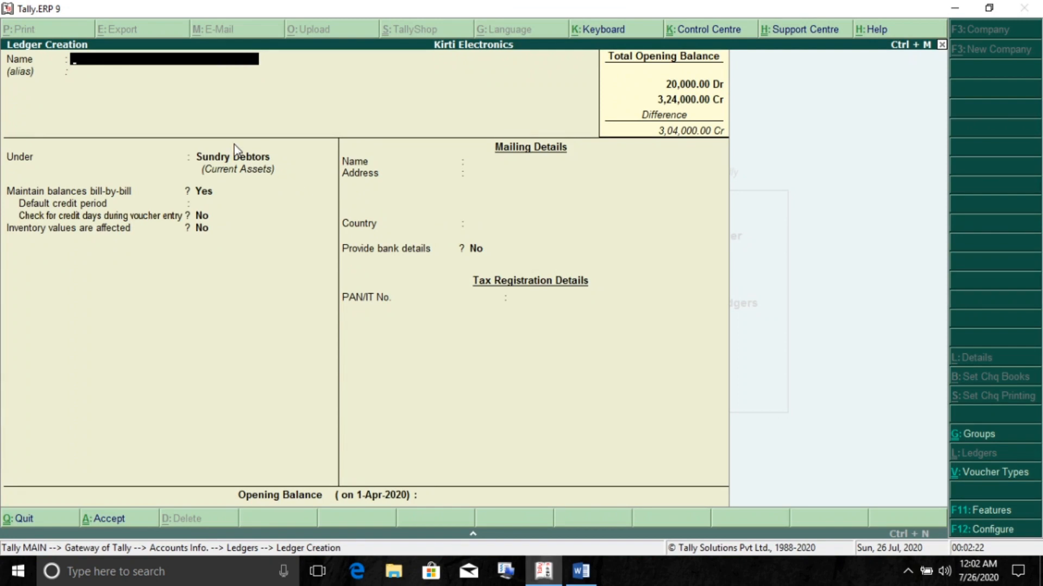
{"action": "type", "text": "State bank of india"}
{"action": "key", "text": "Return"}
{"action": "key", "text": "Return"}
{"action": "key", "text": "Return"}
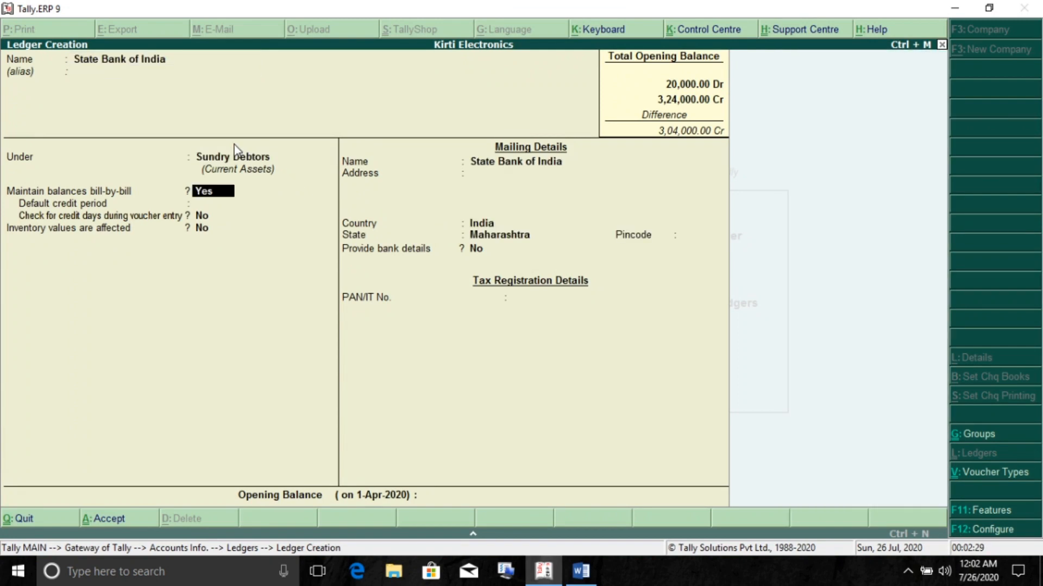
{"action": "key", "text": "BackSpace"}
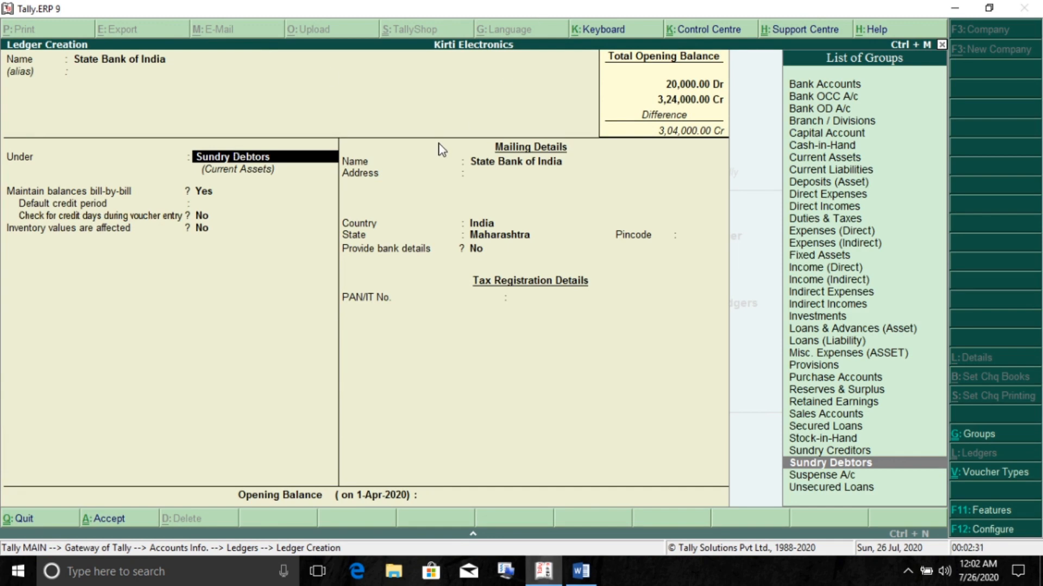
{"action": "type", "text": "B"}
{"action": "key", "text": "Return"}
{"action": "key", "text": "Return"}
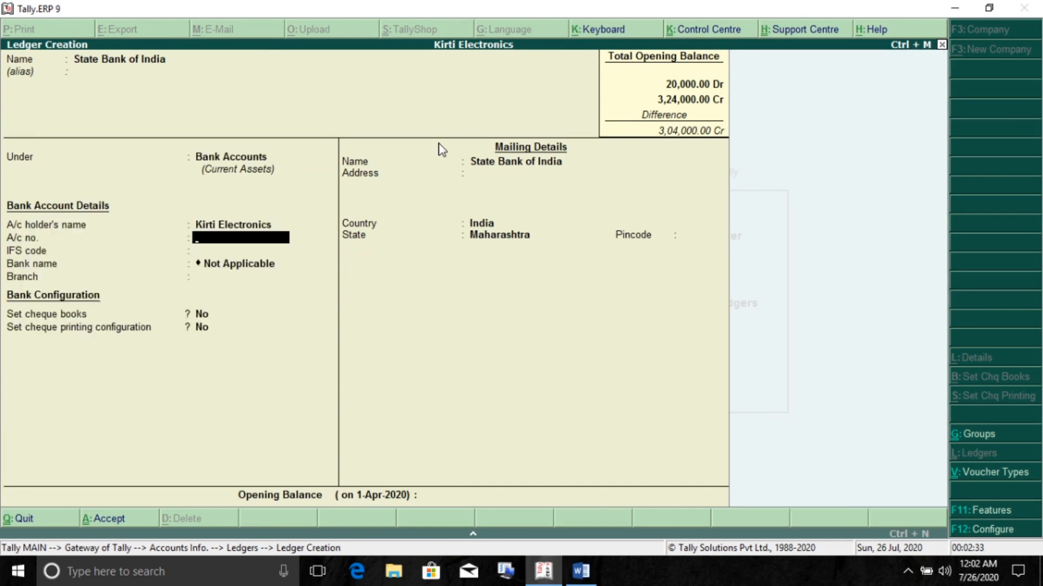
Step: Keep the bank ledger's default account and mailing details, set its opening balance to 60,000 Dr and save it
{"action": "key", "text": "Return"}
{"action": "key", "text": "Return"}
{"action": "key", "text": "Return"}
{"action": "key", "text": "Return"}
{"action": "key", "text": "Return"}
{"action": "key", "text": "Return"}
{"action": "key", "text": "Return"}
{"action": "key", "text": "Return"}
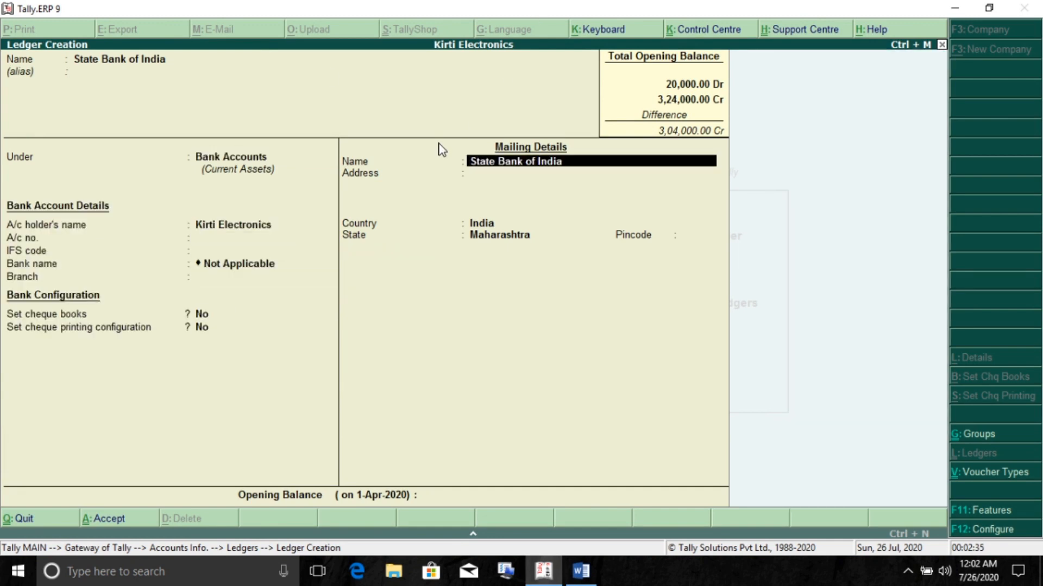
{"action": "key", "text": "Return"}
{"action": "key", "text": "Return"}
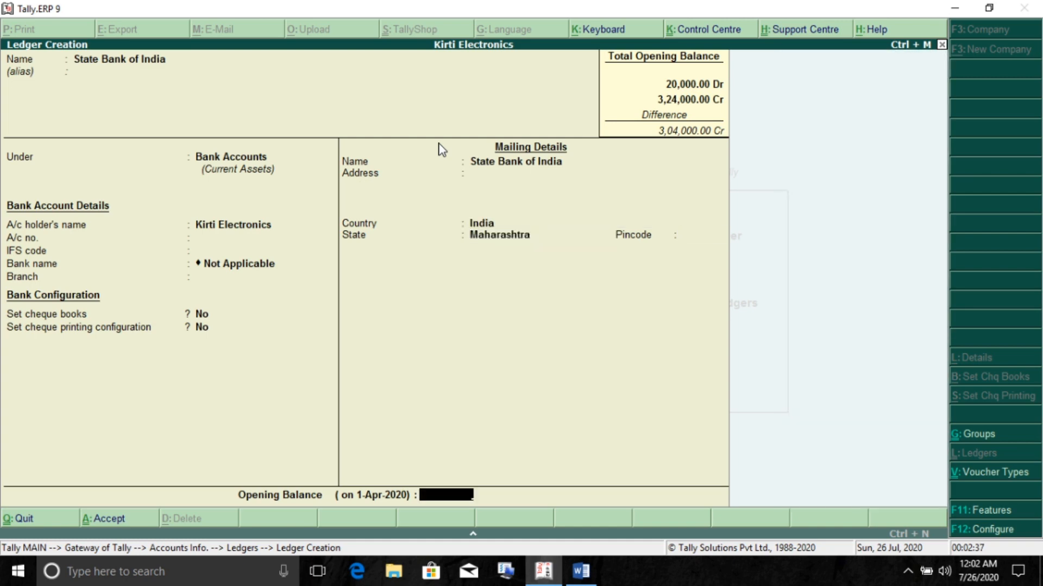
{"action": "type", "text": "60000"}
{"action": "key", "text": "Return"}
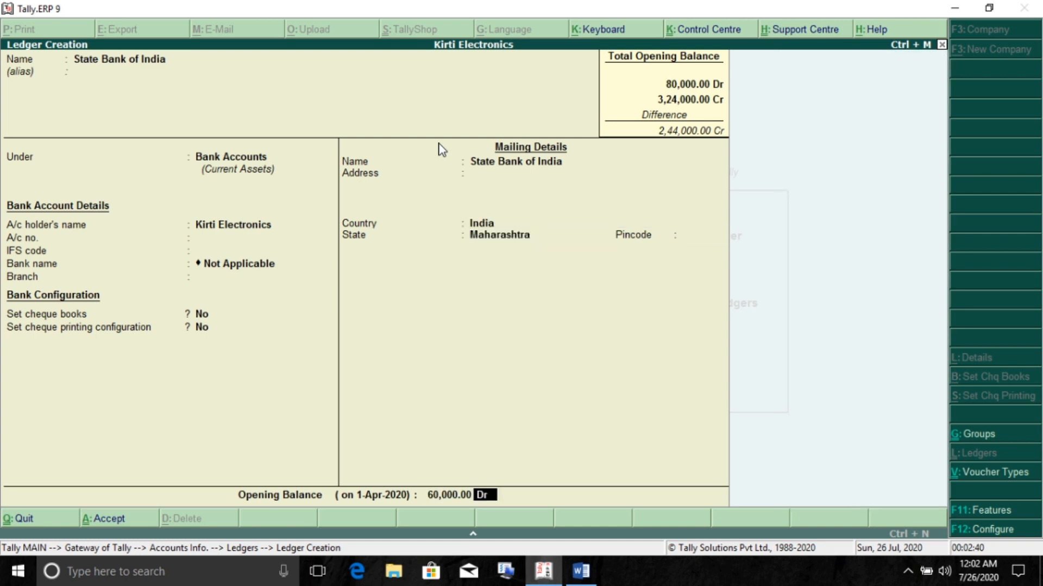
{"action": "key", "text": "Return"}
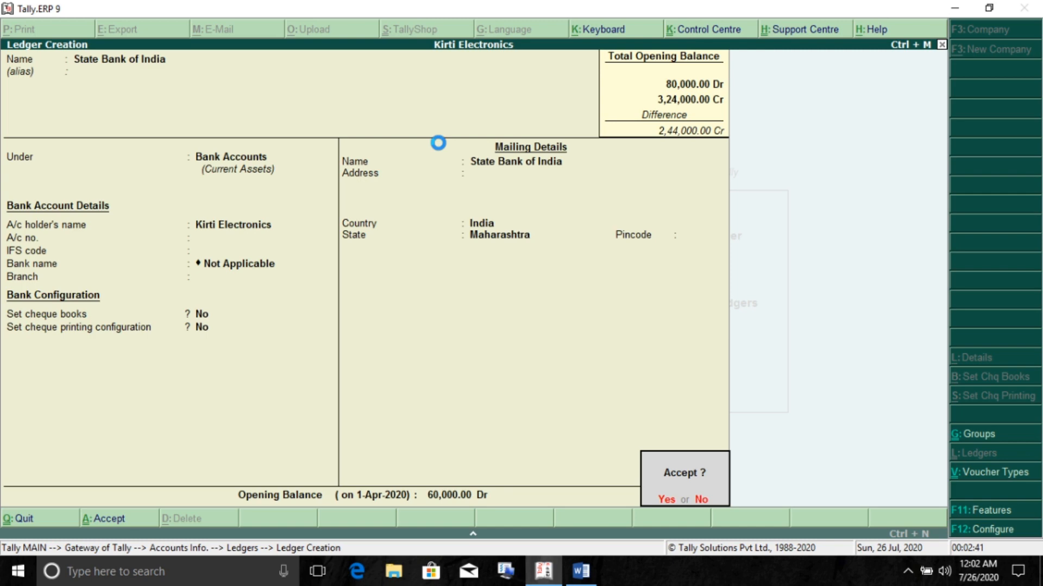
{"action": "key", "text": "Return"}
Step: Switch to Word and examine the Furniture entry and its amount in the assets column
{"action": "key", "text": "alt+Tab"}
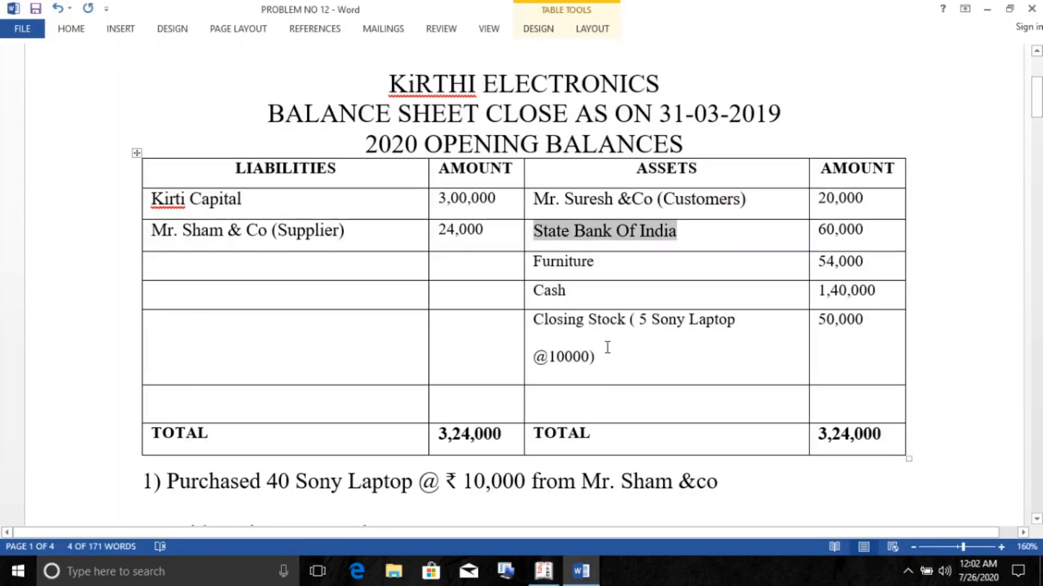
{"action": "left_click_drag", "start_coordinate": [605, 262], "coordinate": [530, 266]}
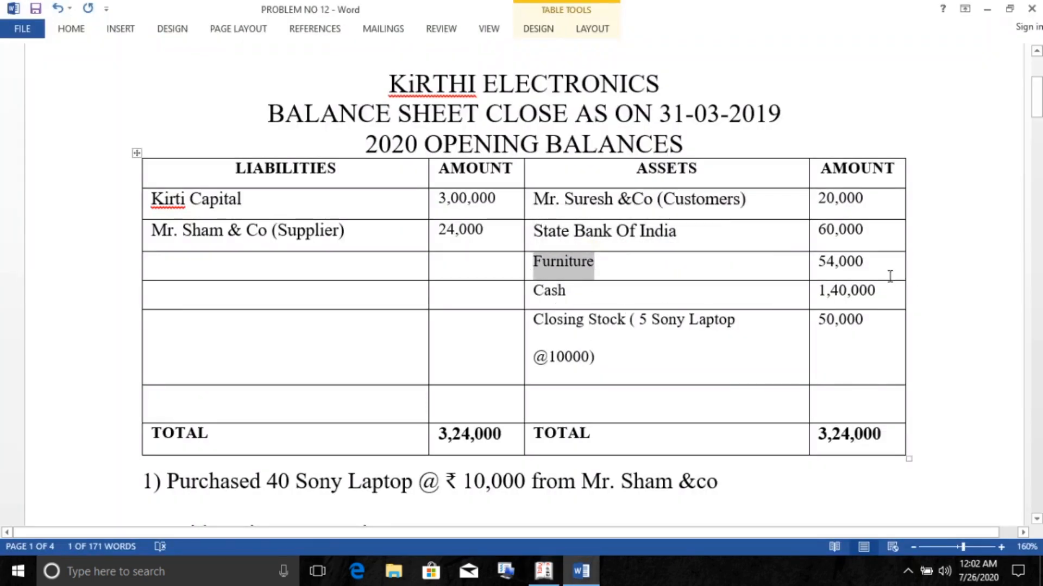
{"action": "left_click", "coordinate": [875, 258]}
{"action": "left_click_drag", "start_coordinate": [875, 258], "coordinate": [816, 262]}
{"action": "left_click", "coordinate": [699, 271]}
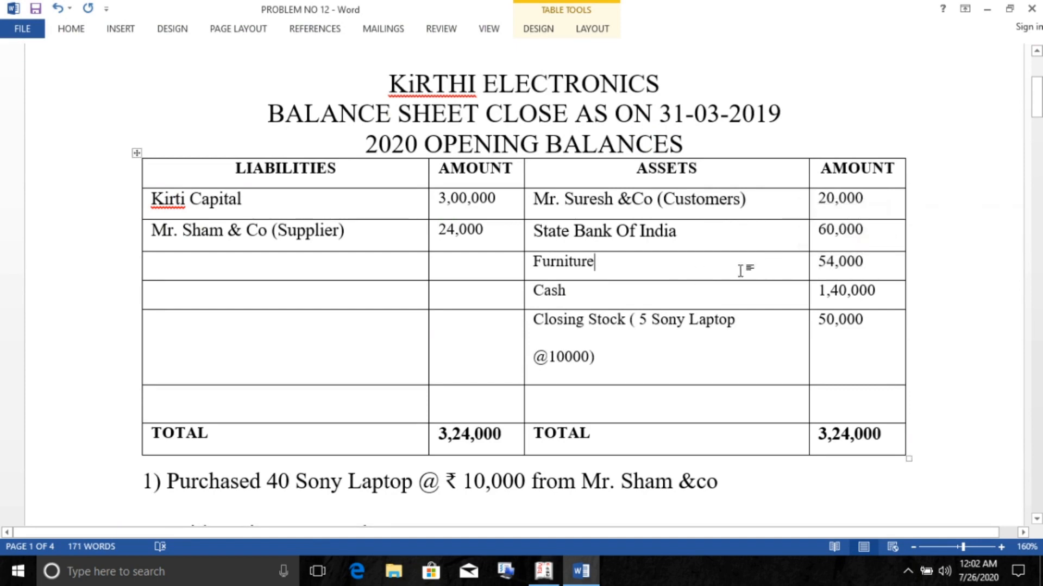
{"action": "left_click_drag", "start_coordinate": [737, 266], "coordinate": [535, 266]}
{"action": "left_click", "coordinate": [875, 267]}
Step: Switch to Tally.ERP 9 and enter a new ledger named Furniture A/c under Fixed Assets
{"action": "key", "text": "alt+Tab"}
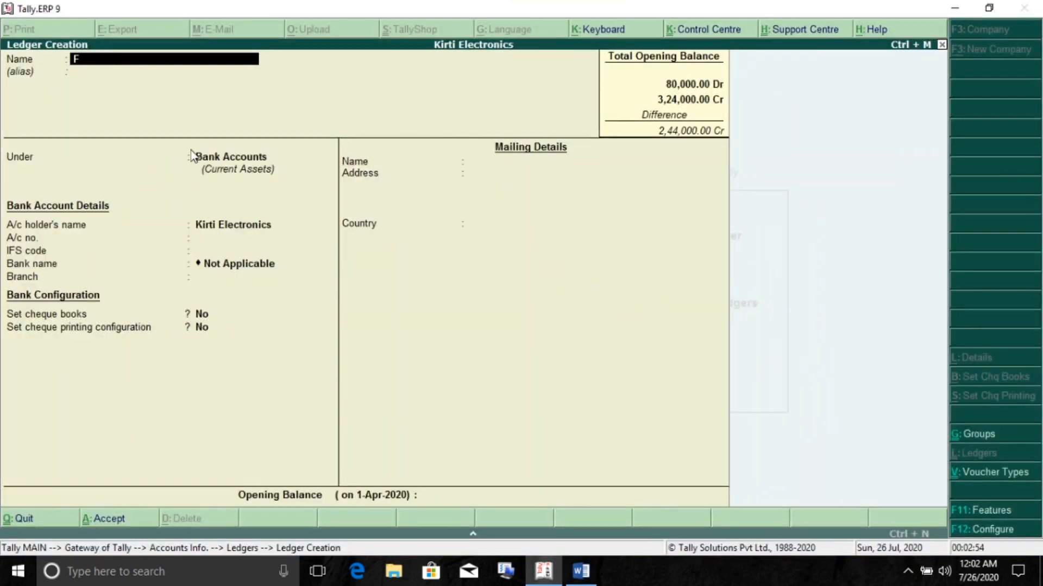
{"action": "type", "text": "A/c"}
{"action": "key", "text": "Return"}
{"action": "key", "text": "Return"}
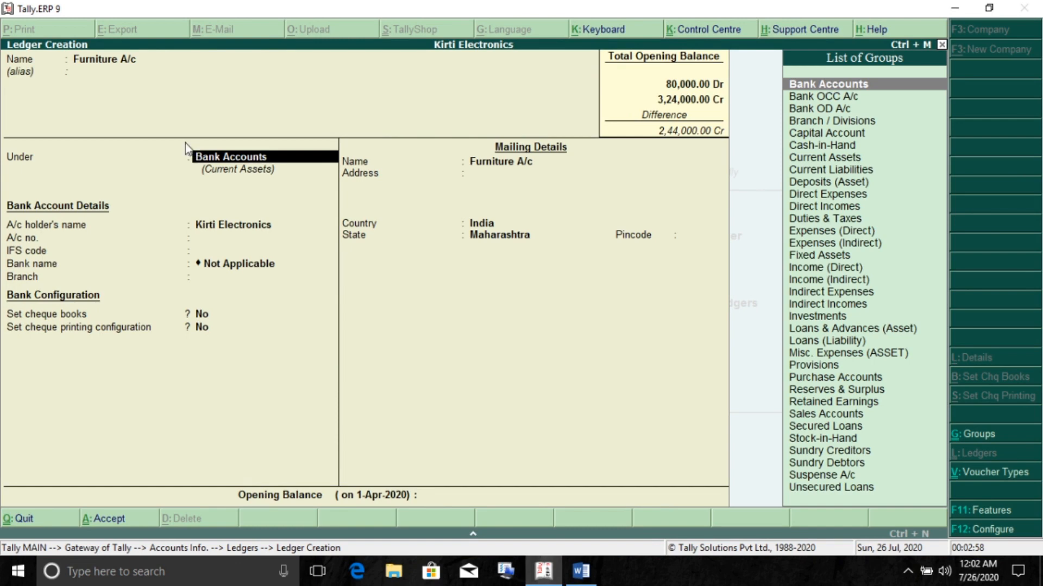
{"action": "type", "text": "F"}
{"action": "key", "text": "Return"}
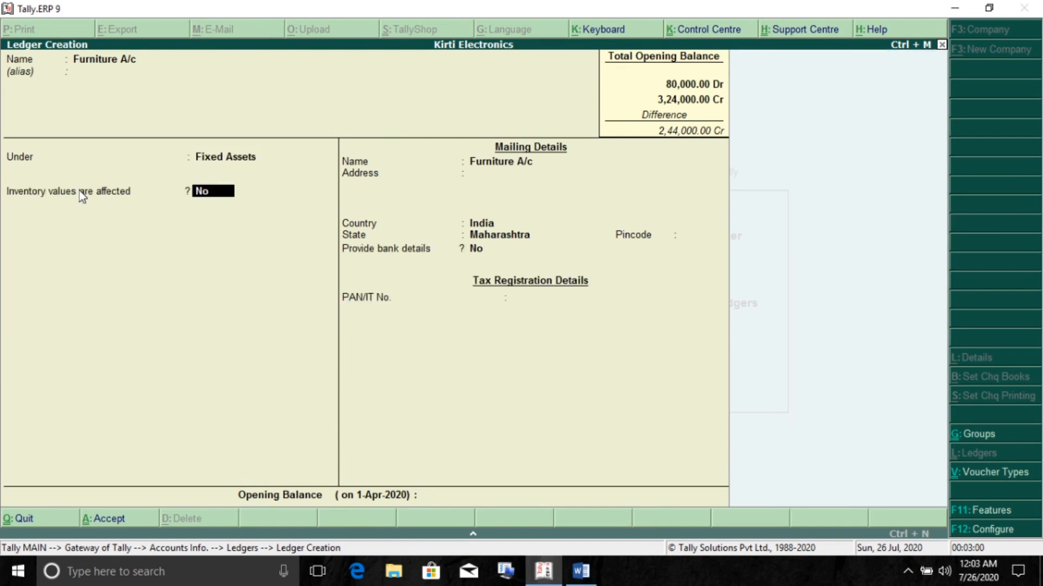
Step: Keep the furniture ledger's default details, set its opening balance to 54,000 Dr and save it
{"action": "key", "text": "Return"}
{"action": "key", "text": "Return"}
{"action": "key", "text": "Return"}
{"action": "key", "text": "Return"}
{"action": "key", "text": "Return"}
{"action": "key", "text": "Return"}
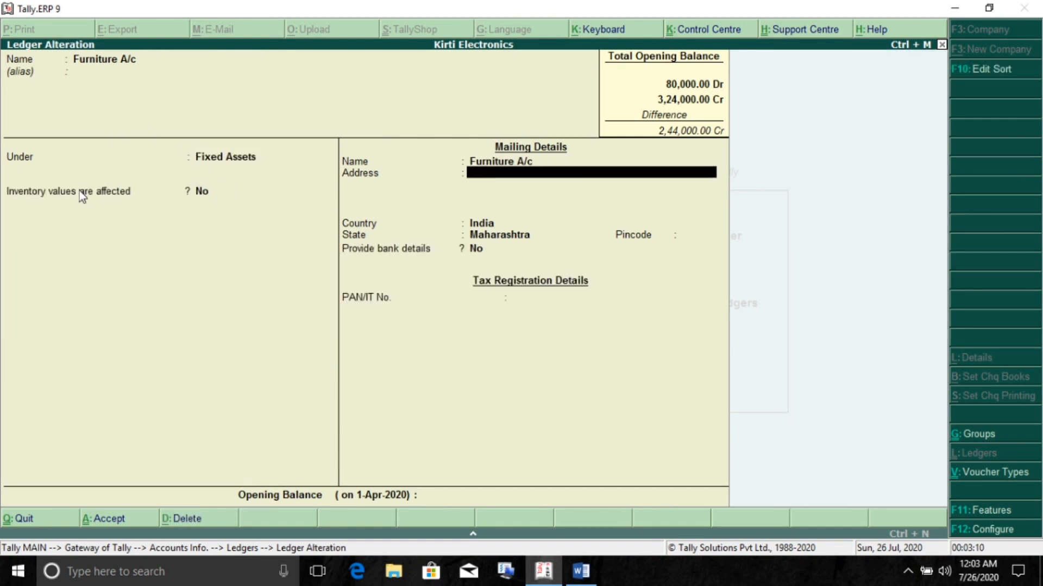
{"action": "key", "text": "Return"}
{"action": "key", "text": "Return"}
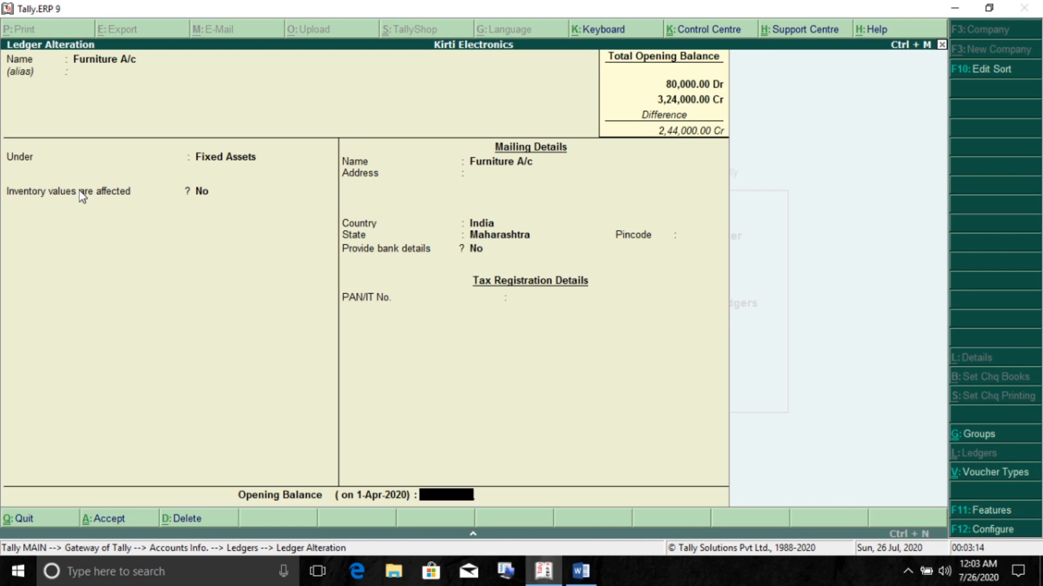
{"action": "type", "text": "54,000"}
{"action": "key", "text": "Return"}
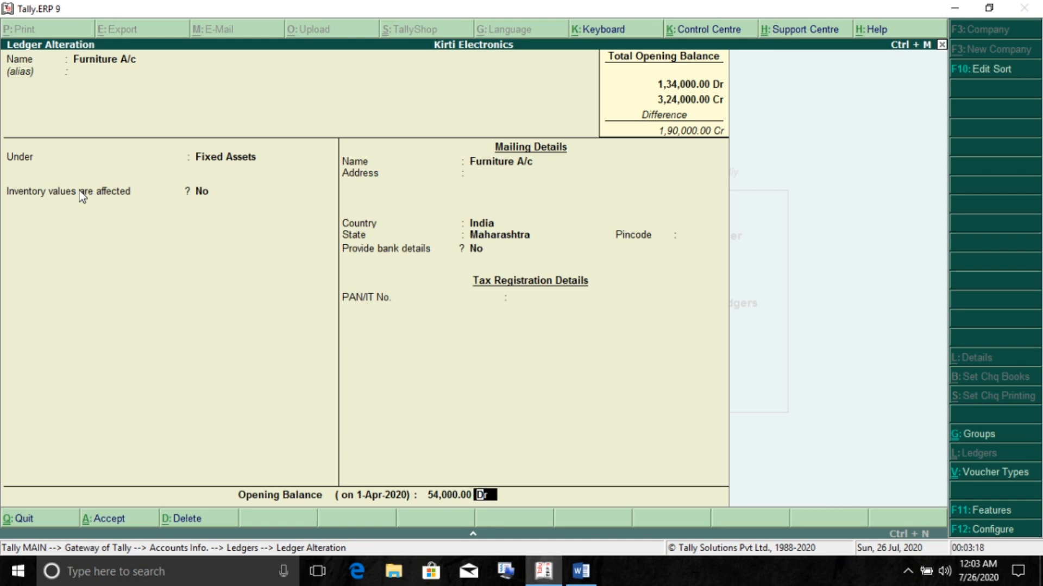
{"action": "key", "text": "Return"}
{"action": "key", "text": "Return"}
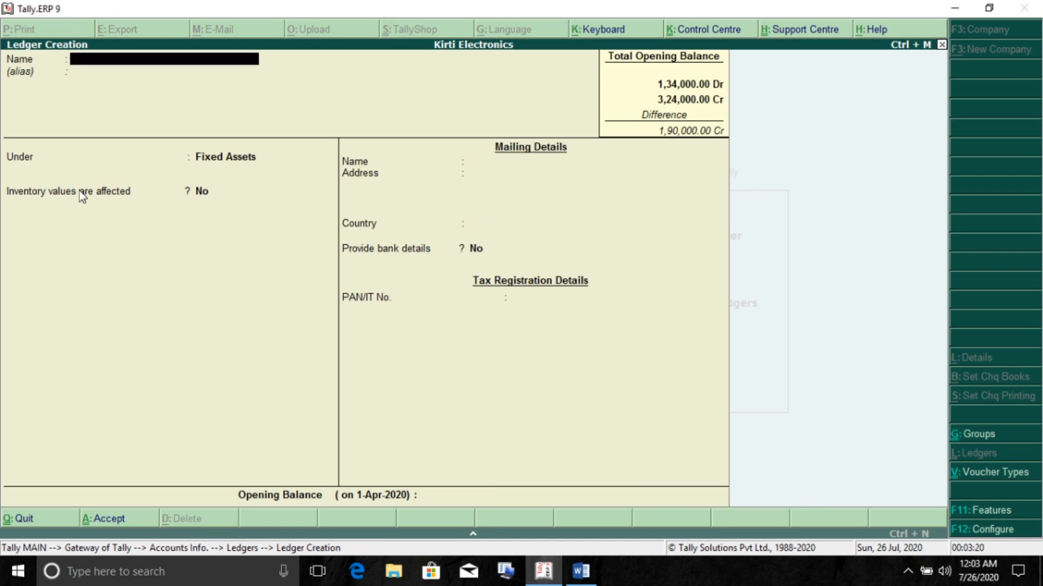
Step: Switch to Word and examine the Cash entry and its amount in the assets column
{"action": "key", "text": "alt+Tab"}
{"action": "left_click", "coordinate": [560, 293]}
{"action": "double_click", "coordinate": [560, 293]}
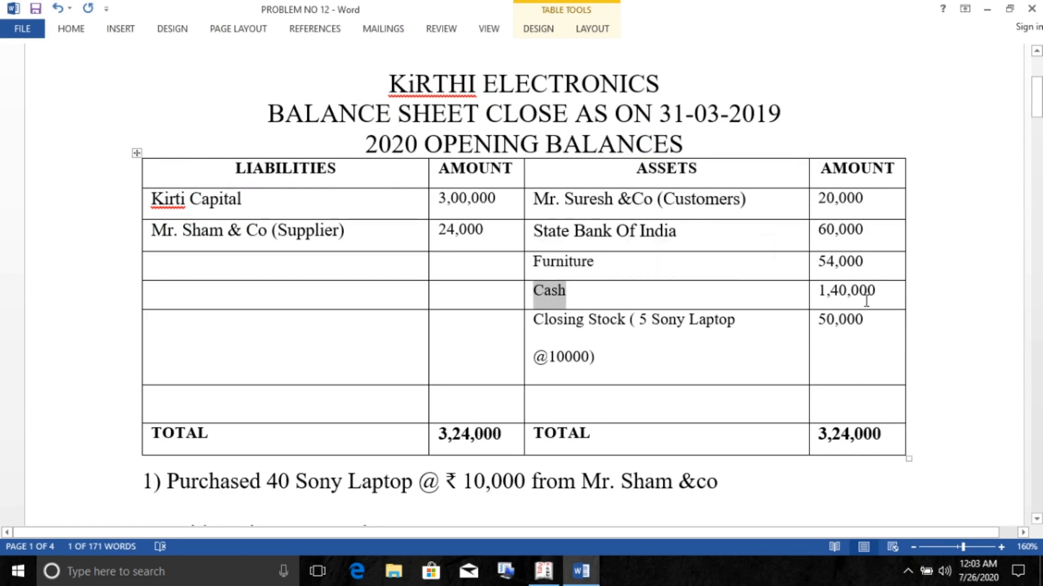
Step: Switch to Tally.ERP 9 and go back through the existing ledgers to open the Cash ledger for alteration
{"action": "key", "text": "alt+Tab"}
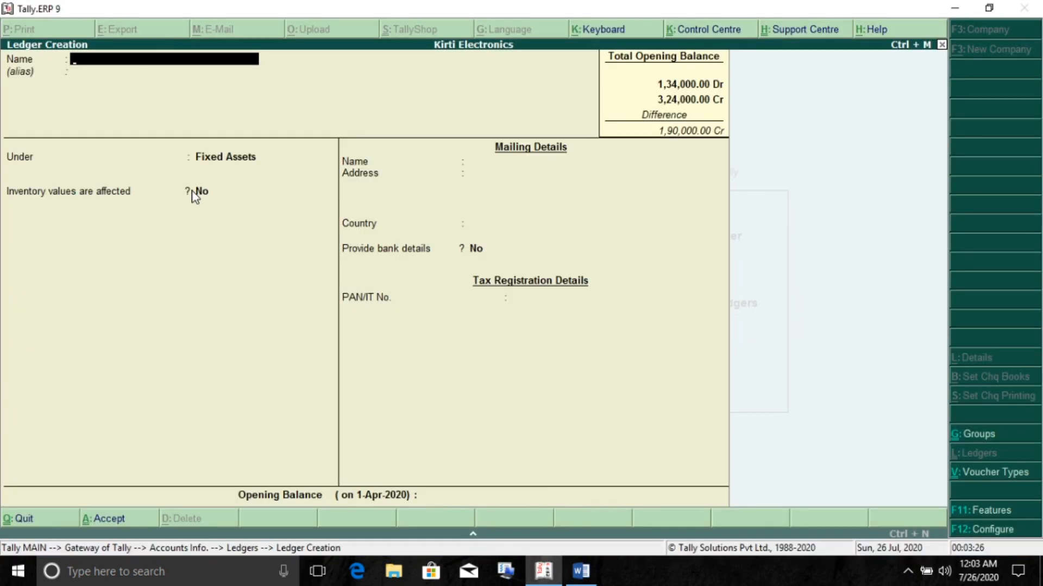
{"action": "key", "text": "Page_Up"}
{"action": "key", "text": "Page_Up"}
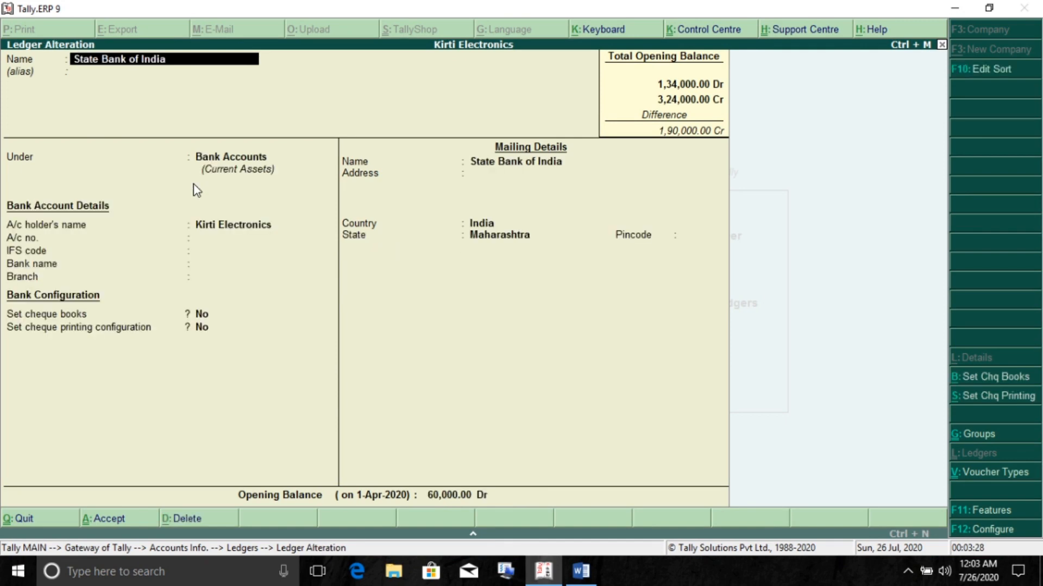
{"action": "key", "text": "Page_Up"}
{"action": "key", "text": "Page_Up"}
{"action": "key", "text": "Page_Up"}
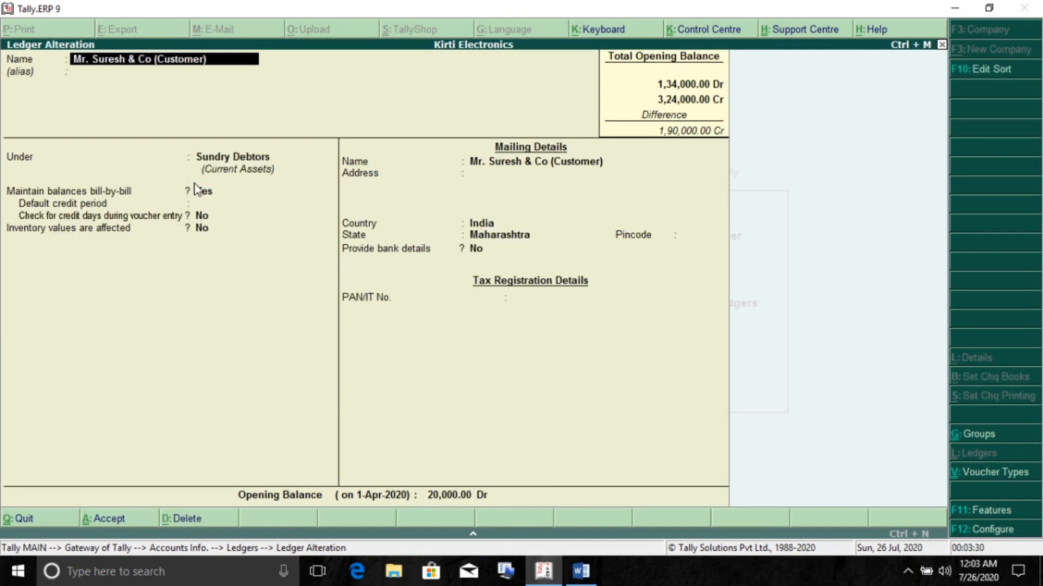
{"action": "key", "text": "Page_Up"}
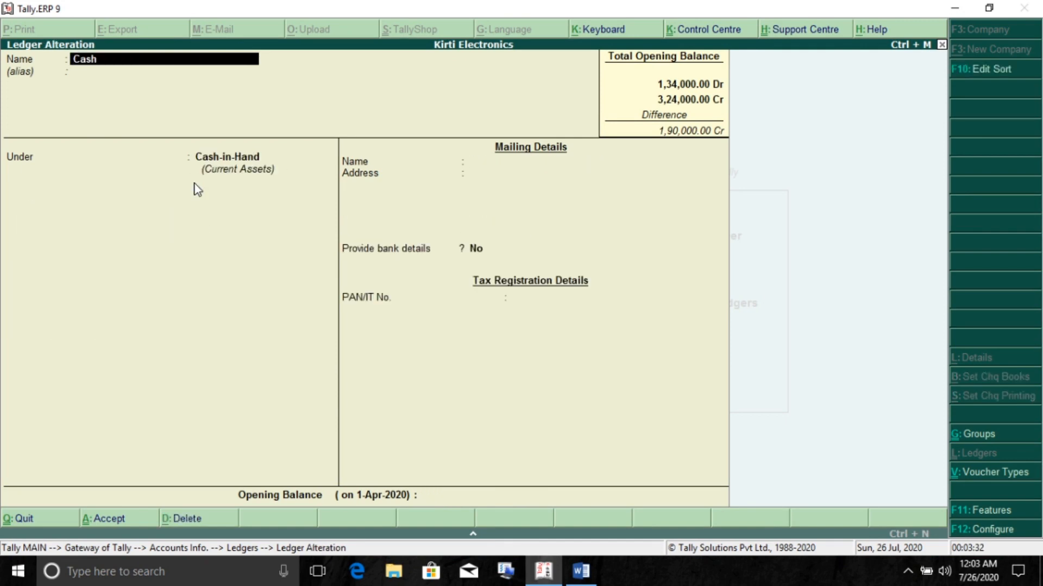
Step: Set the Cash ledger's opening balance to 1,40,000 Dr and save the alteration
{"action": "key", "text": "Return"}
{"action": "key", "text": "Return"}
{"action": "key", "text": "Return"}
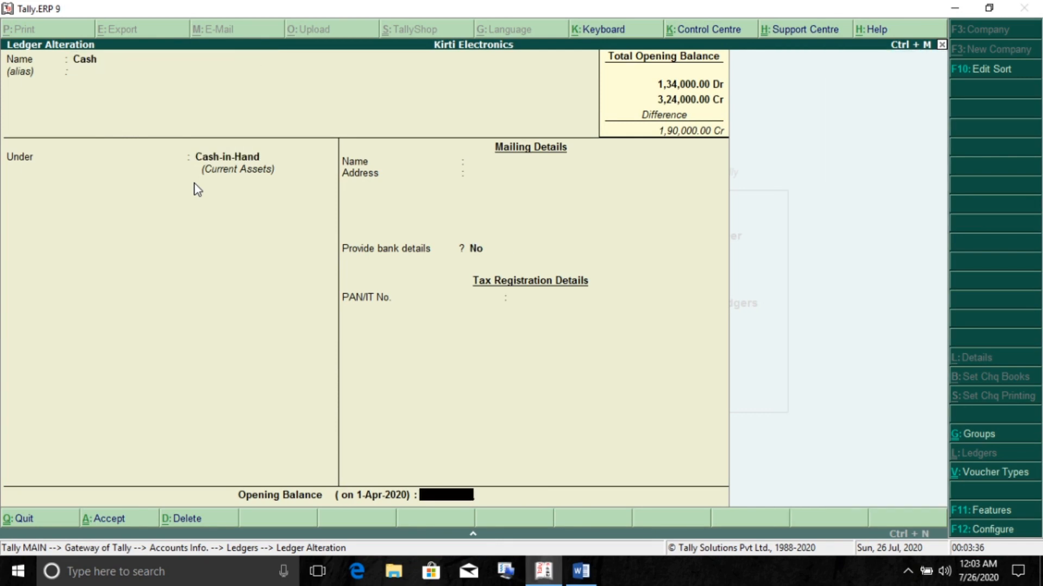
{"action": "type", "text": "1,40,000"}
{"action": "key", "text": "Return"}
{"action": "key", "text": "Return"}
{"action": "key", "text": "Return"}
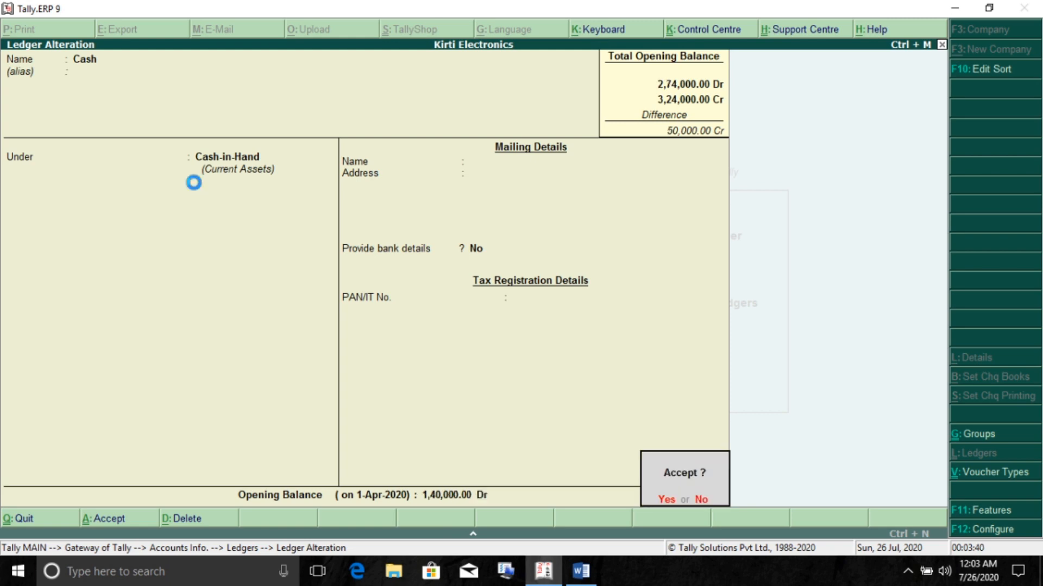
Step: Switch to Word and examine the Closing Stock entry with its laptop quantity, rate and amount
{"action": "key", "text": "alt+Tab"}
{"action": "scroll", "coordinate": [647, 299], "scroll_direction": "down", "scroll_amount": 1}
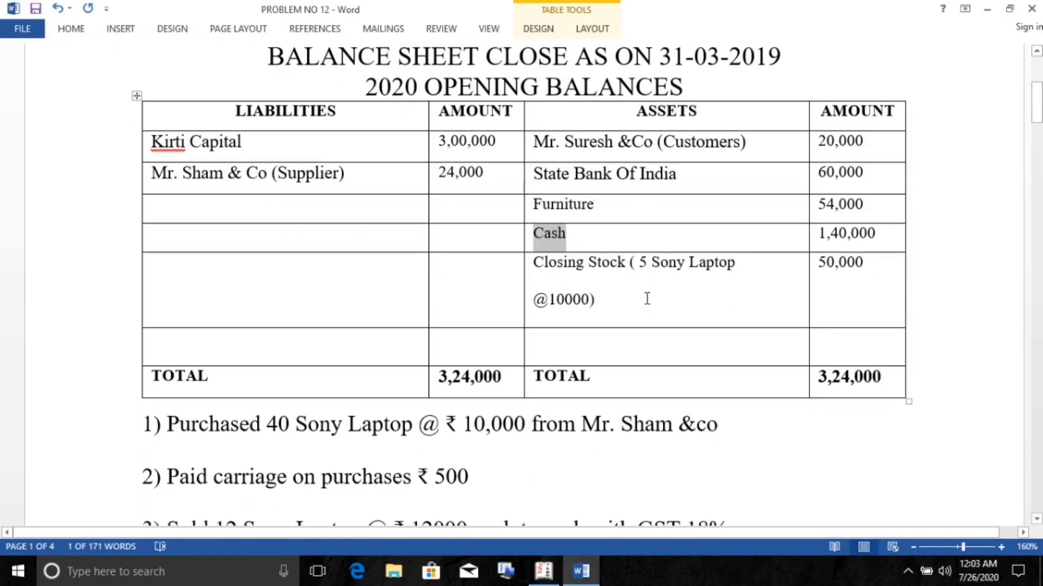
{"action": "left_click_drag", "start_coordinate": [631, 264], "coordinate": [534, 271]}
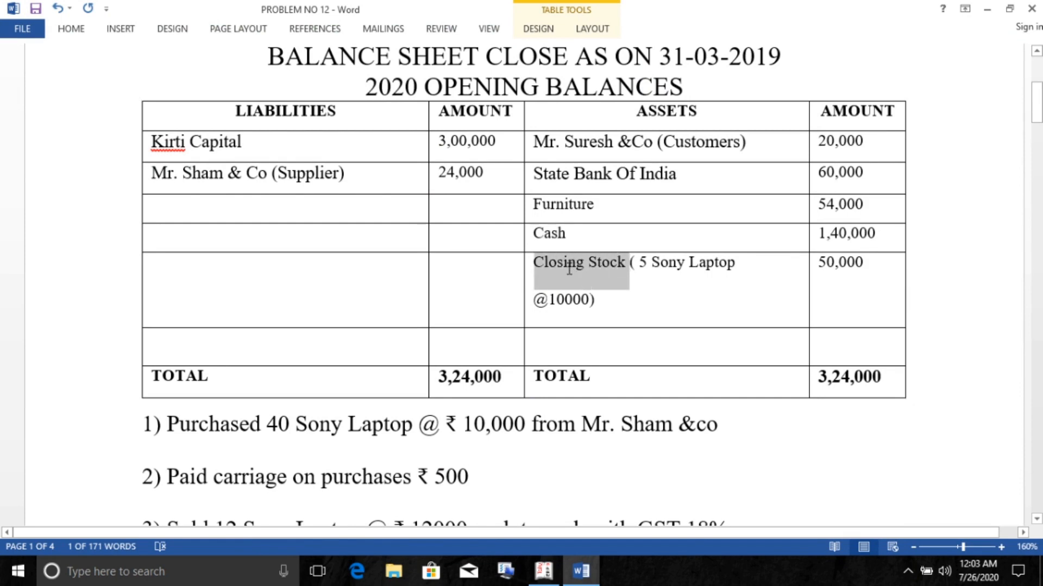
{"action": "left_click", "coordinate": [692, 290]}
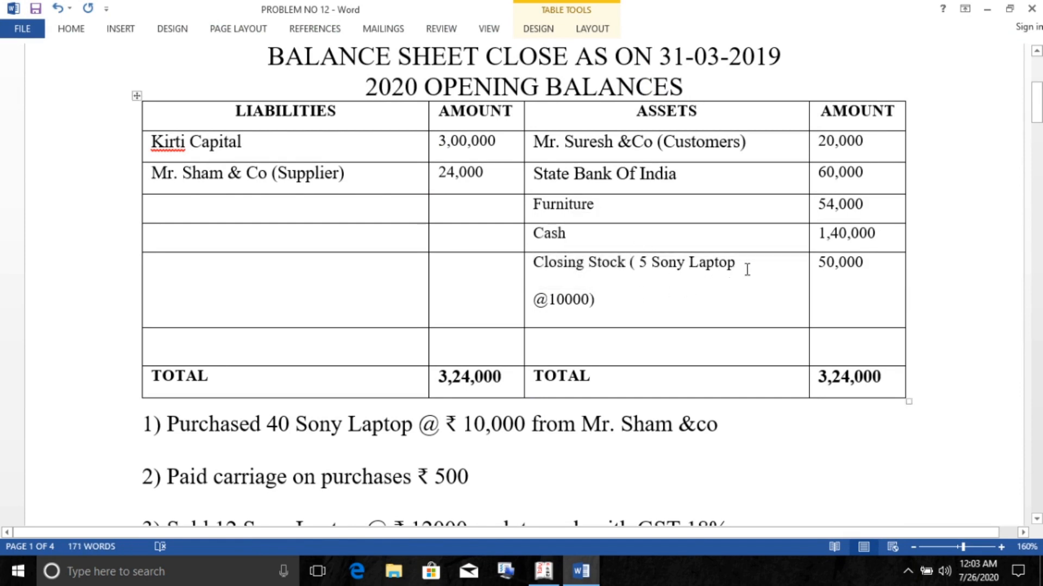
{"action": "left_click", "coordinate": [527, 301]}
{"action": "left_click", "coordinate": [549, 300]}
{"action": "left_click_drag", "start_coordinate": [597, 300], "coordinate": [549, 278]}
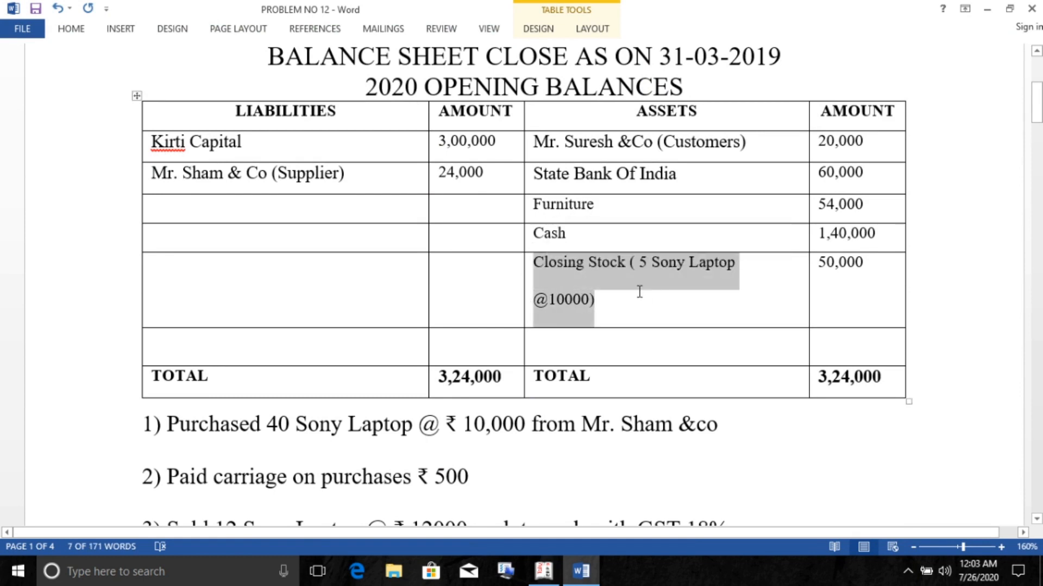
{"action": "left_click", "coordinate": [733, 286]}
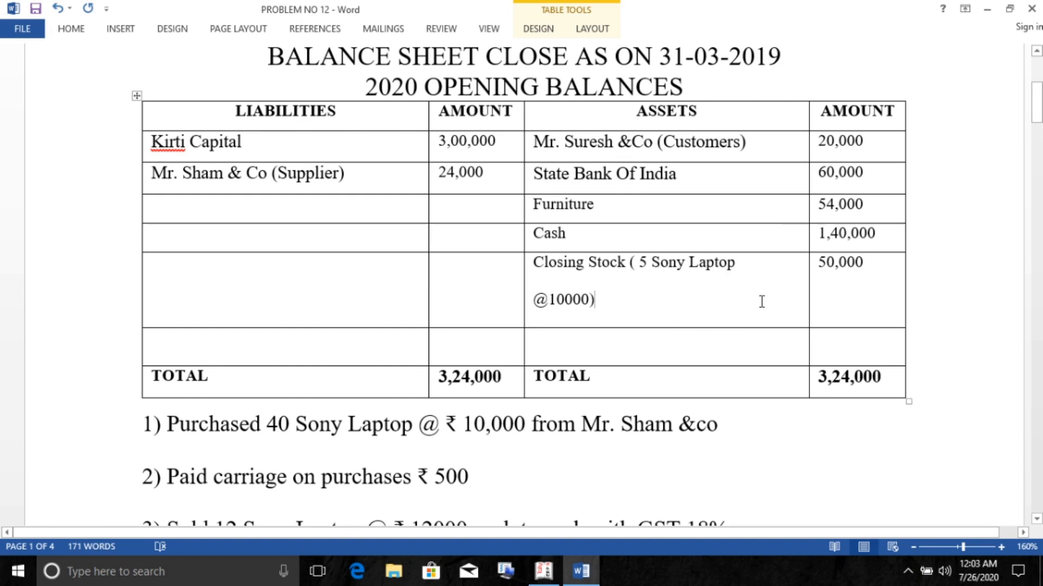
Step: Switch to Tally.ERP 9, leave ledger creation for the Gateway of Tally and open the company features
{"action": "key", "text": "alt+Tab"}
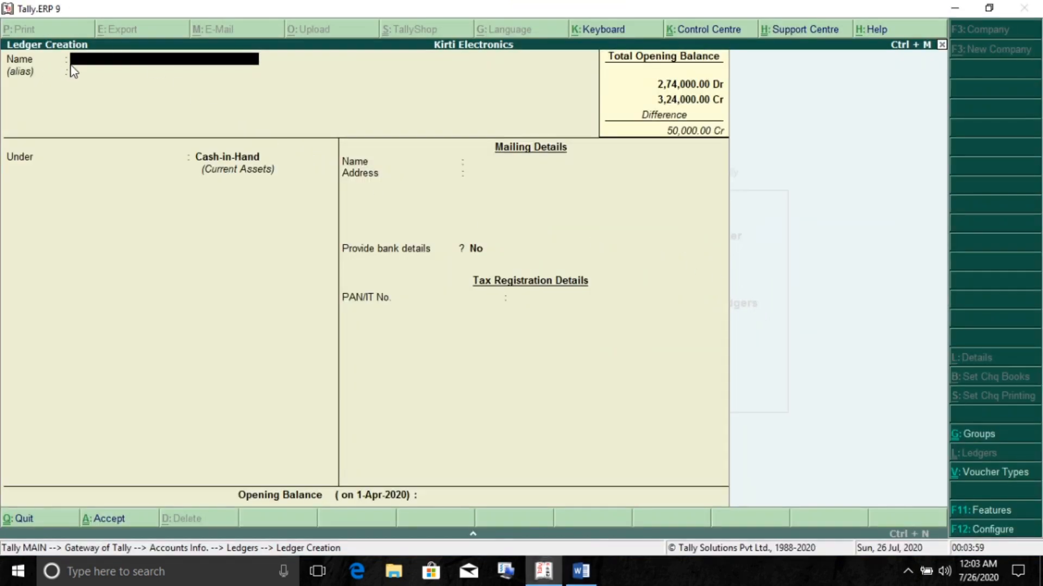
{"action": "key", "text": "Escape"}
{"action": "key", "text": "y"}
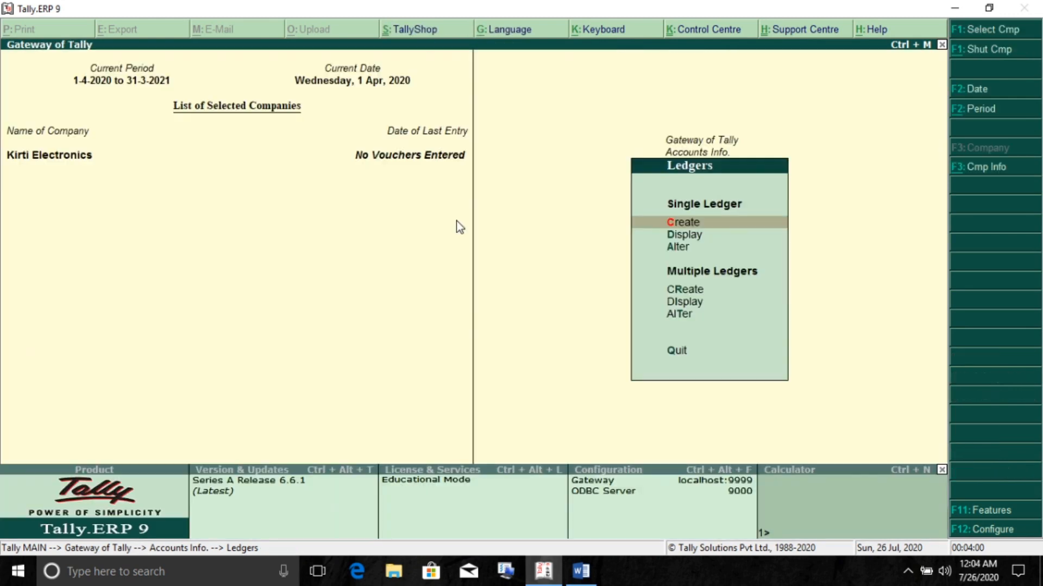
{"action": "key", "text": "Escape"}
{"action": "key", "text": "Escape"}
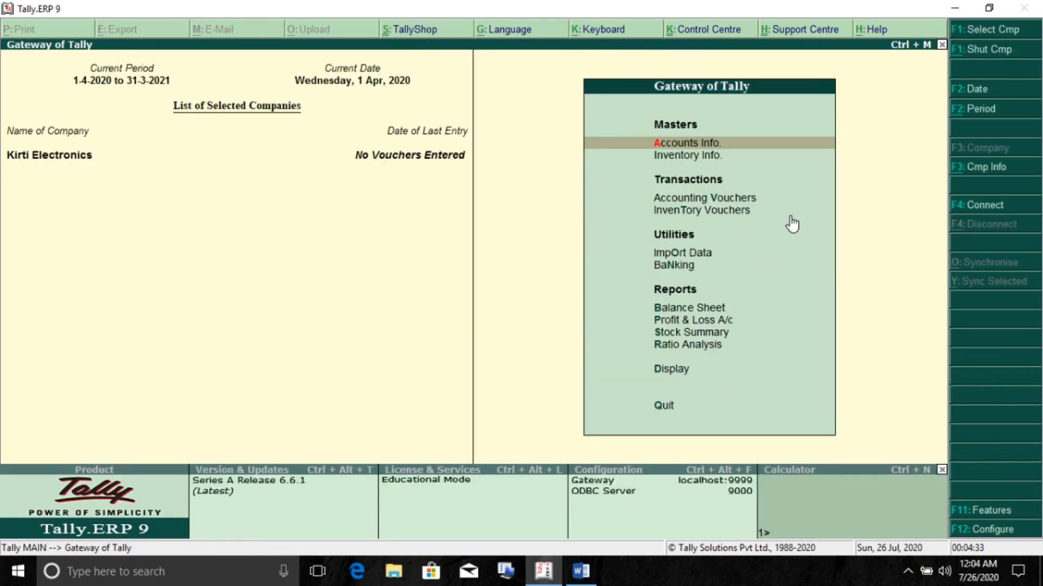
{"action": "left_click", "coordinate": [976, 514]}
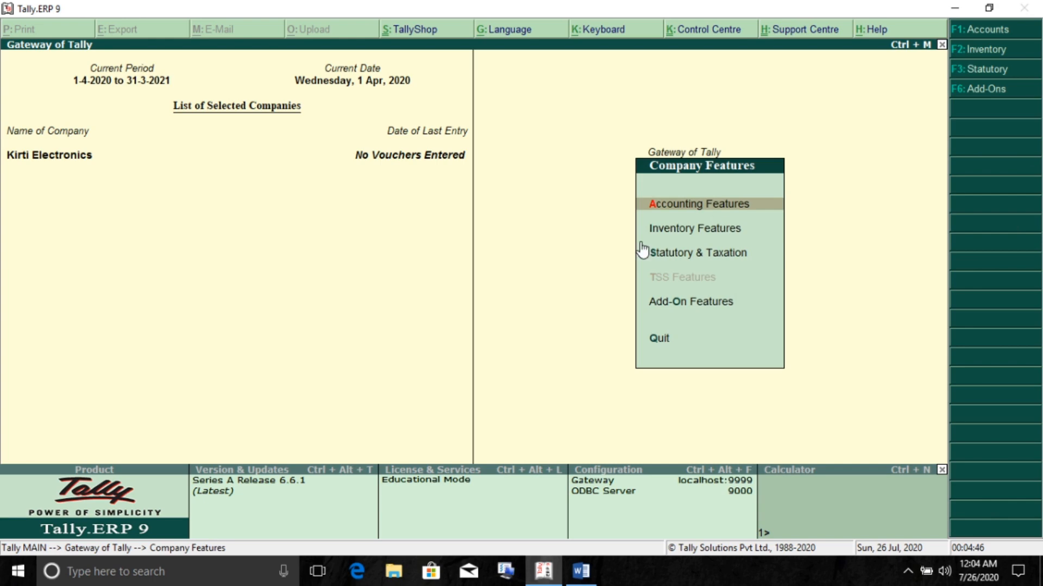
Step: Open the company's Statutory & Taxation features, enable Goods and Services Tax (GST) and choose to set its GST details
{"action": "left_click", "coordinate": [715, 255]}
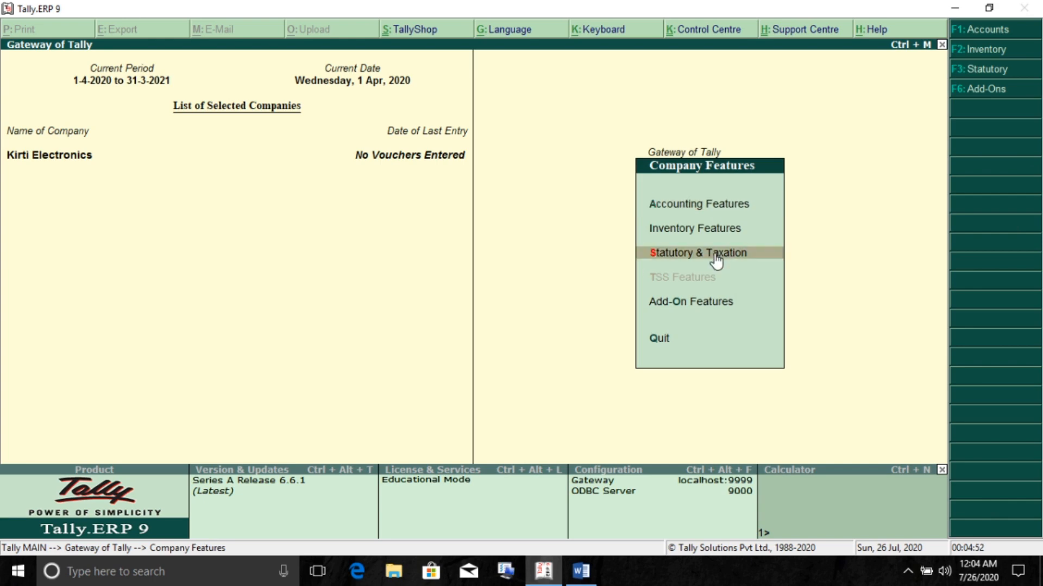
{"action": "left_click", "coordinate": [715, 254]}
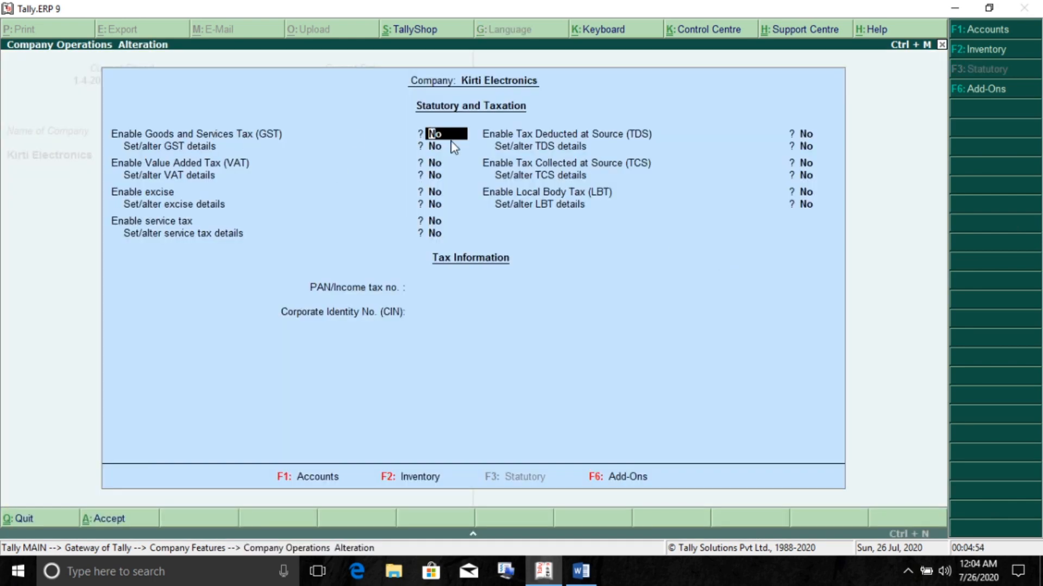
{"action": "type", "text": "y"}
{"action": "key", "text": "Return"}
{"action": "type", "text": "y"}
{"action": "key", "text": "Return"}
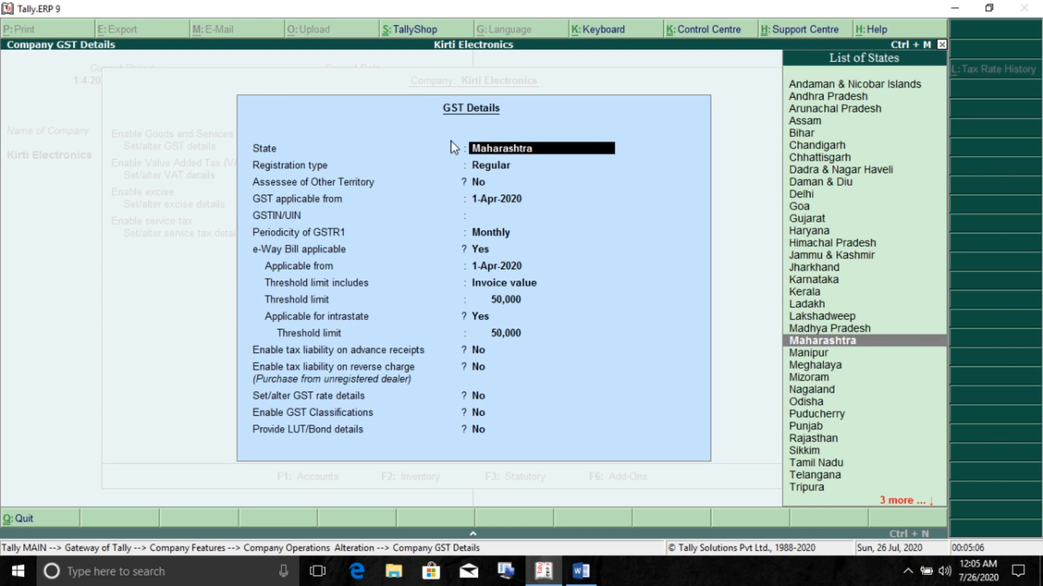
Step: Keep Maharashtra, Regular registration, GST applicable from 1-Apr-2020 and Monthly GSTR1, and set e-Way Bill applicable to No
{"action": "key", "text": "Return"}
{"action": "key", "text": "Return"}
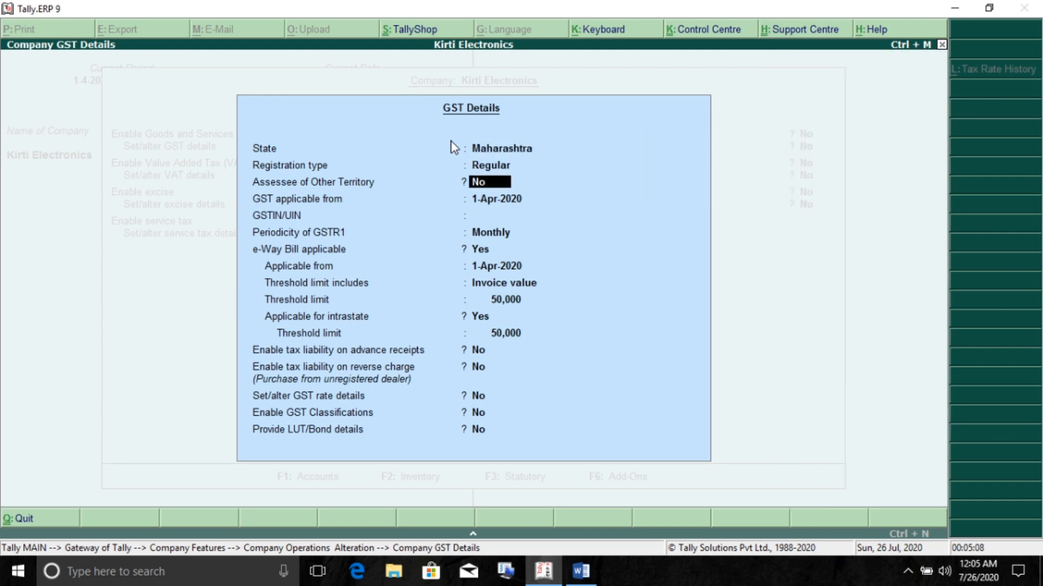
{"action": "key", "text": "Return"}
{"action": "key", "text": "Return"}
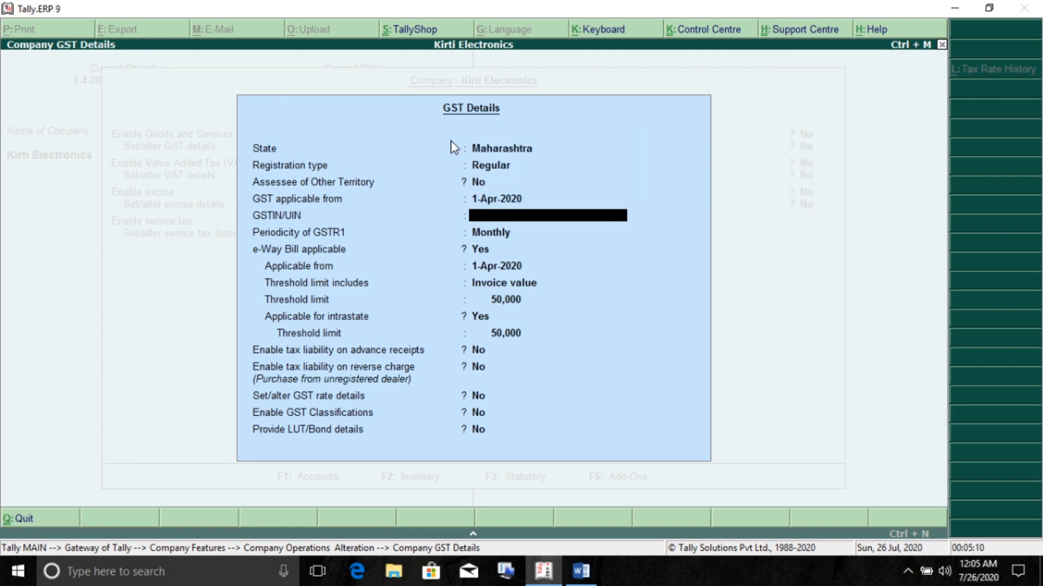
{"action": "key", "text": "Return"}
{"action": "key", "text": "Return"}
{"action": "key", "text": "Return"}
{"action": "type", "text": "n"}
{"action": "key", "text": "Return"}
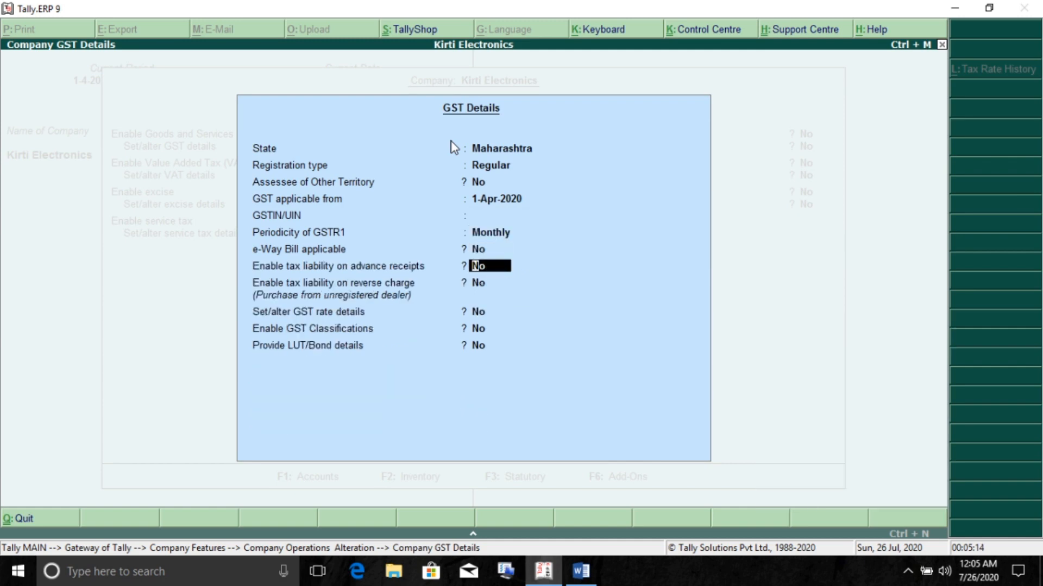
Step: Enable the company's GST rate details and set taxability to Taxable with an integrated tax rate of 18%
{"action": "key", "text": "Return"}
{"action": "key", "text": "Return"}
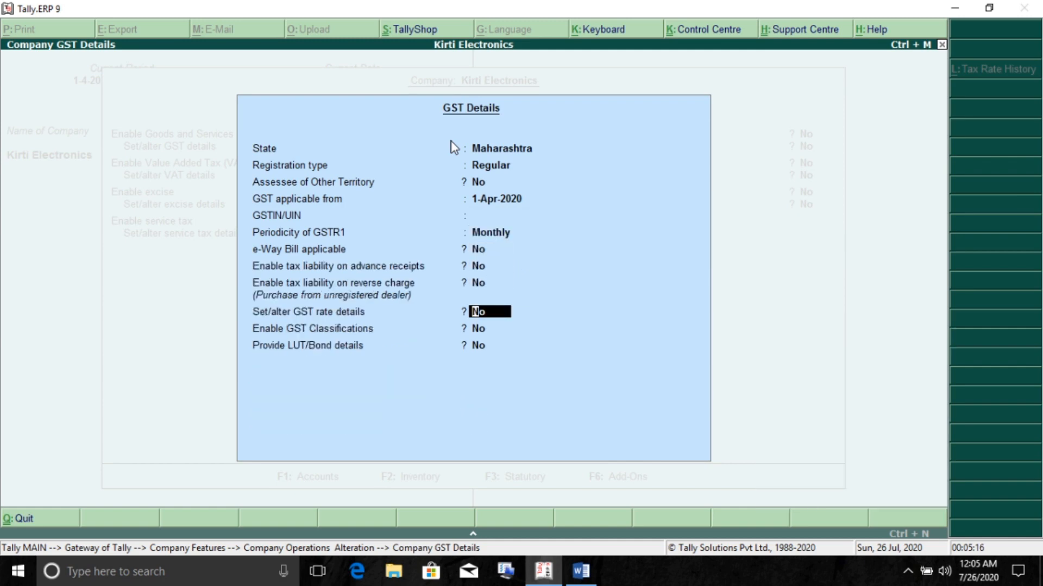
{"action": "type", "text": "y"}
{"action": "key", "text": "Return"}
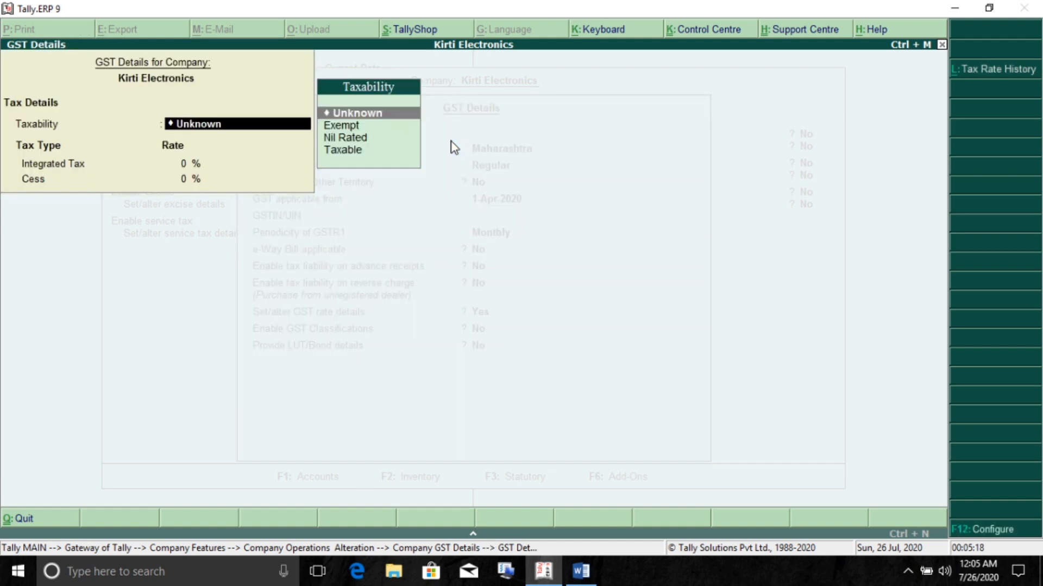
{"action": "key", "text": "Down"}
{"action": "key", "text": "Down"}
{"action": "key", "text": "Down"}
{"action": "key", "text": "Return"}
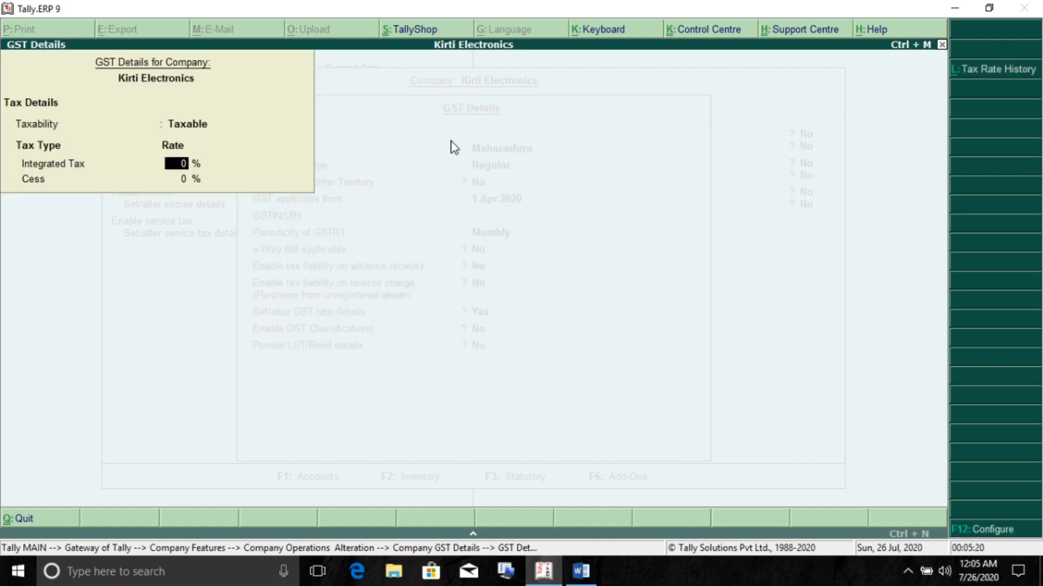
{"action": "type", "text": "18"}
{"action": "key", "text": "Return"}
{"action": "key", "text": "Return"}
{"action": "key", "text": "Return"}
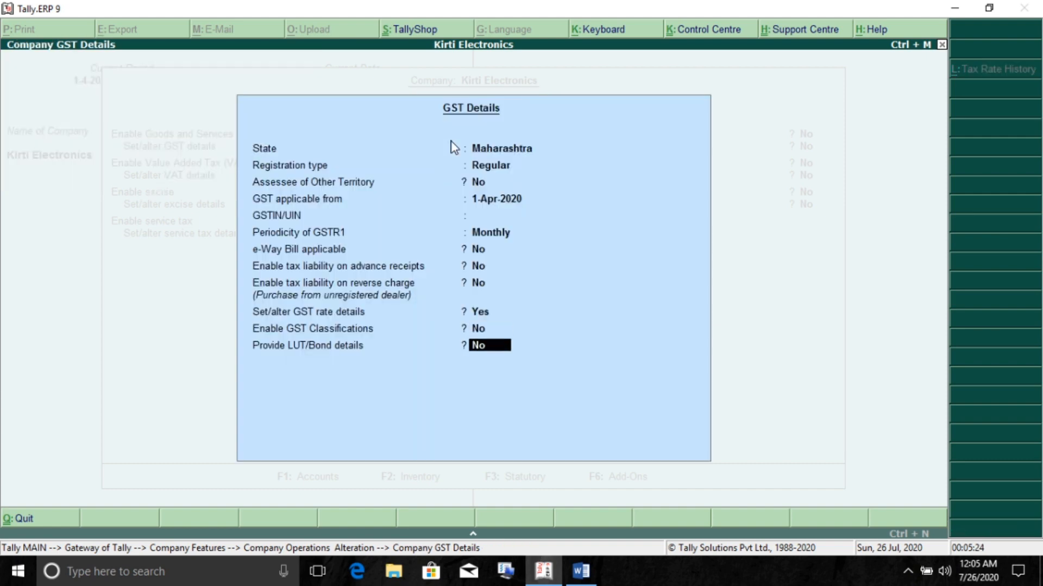
Step: Accept the GST details, save the Statutory and Taxation features and return to the Gateway of Tally
{"action": "key", "text": "Return"}
{"action": "key", "text": "Return"}
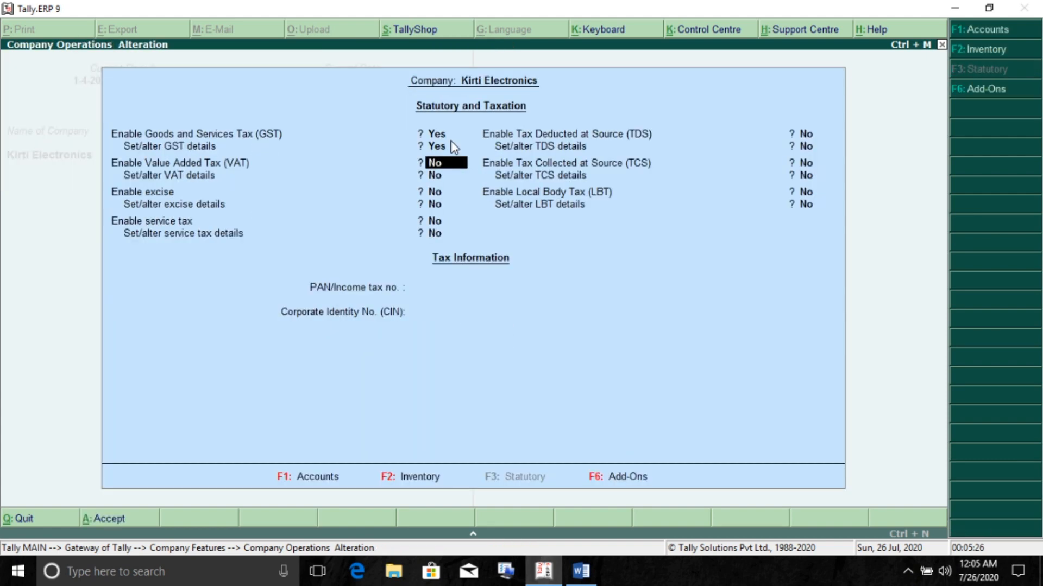
{"action": "key", "text": "Return"}
{"action": "key", "text": "Return"}
{"action": "key", "text": "Return"}
{"action": "key", "text": "Return"}
{"action": "key", "text": "Return"}
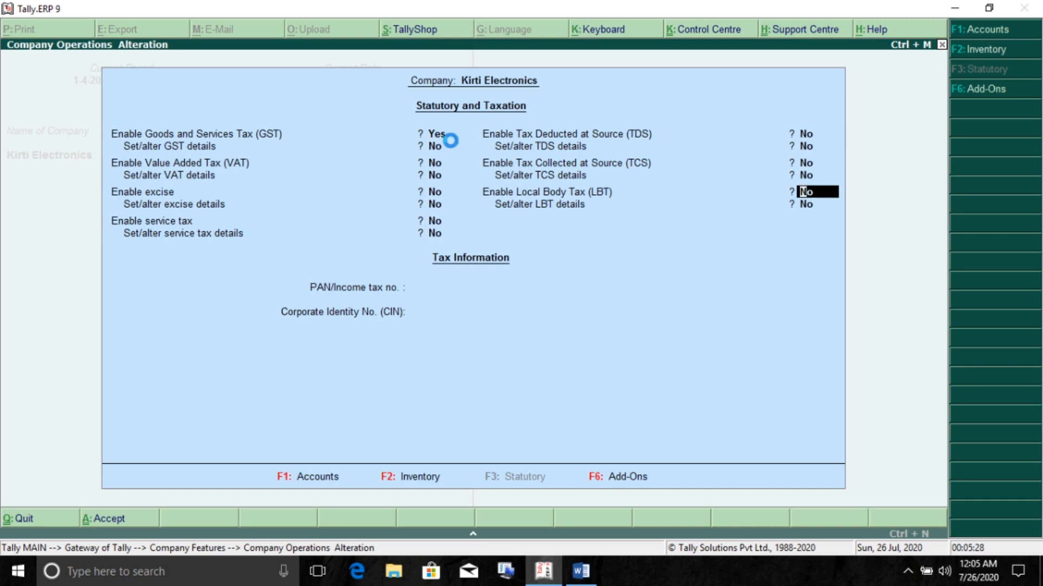
{"action": "key", "text": "ctrl+a"}
{"action": "key", "text": "Escape"}
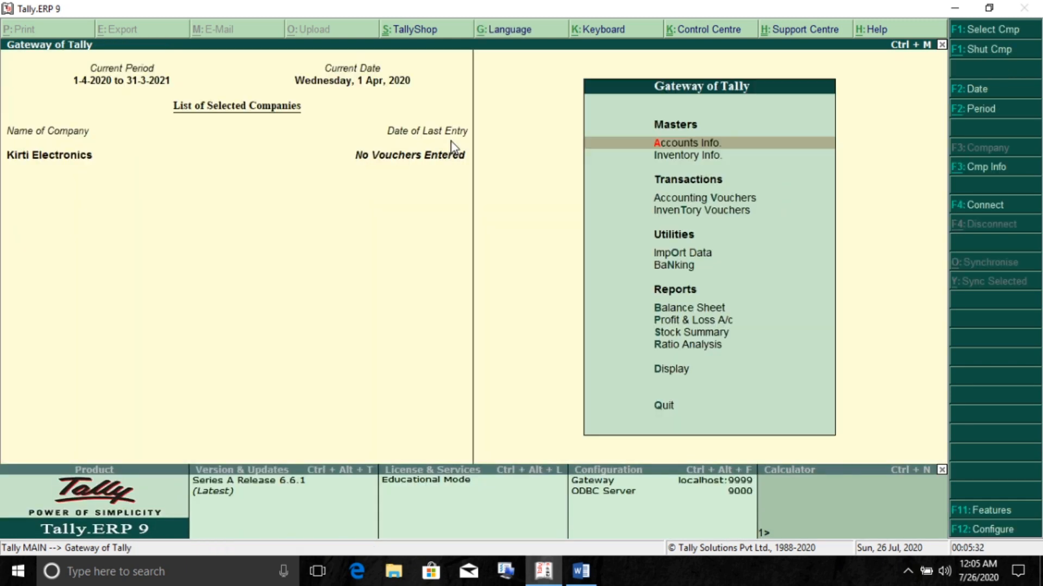
Step: Start creating a single stock item named Sony Laptop without an alias
{"action": "key", "text": "Down"}
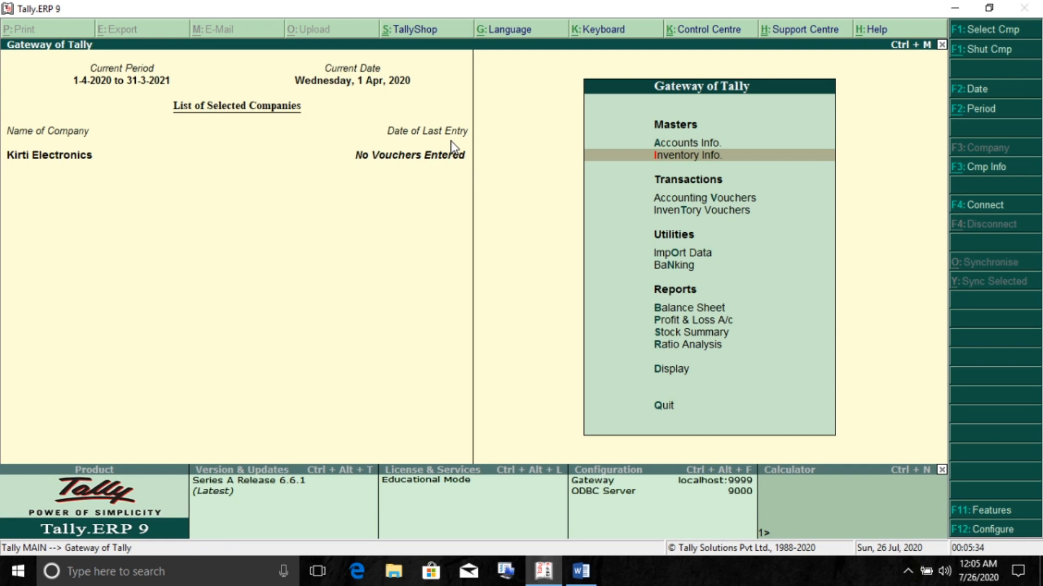
{"action": "key", "text": "Return"}
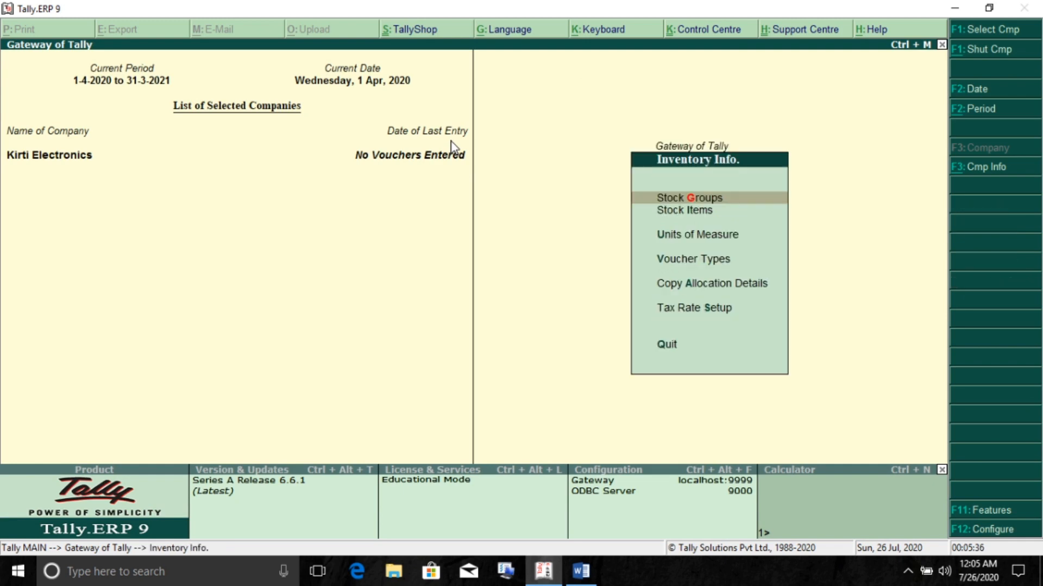
{"action": "key", "text": "Down"}
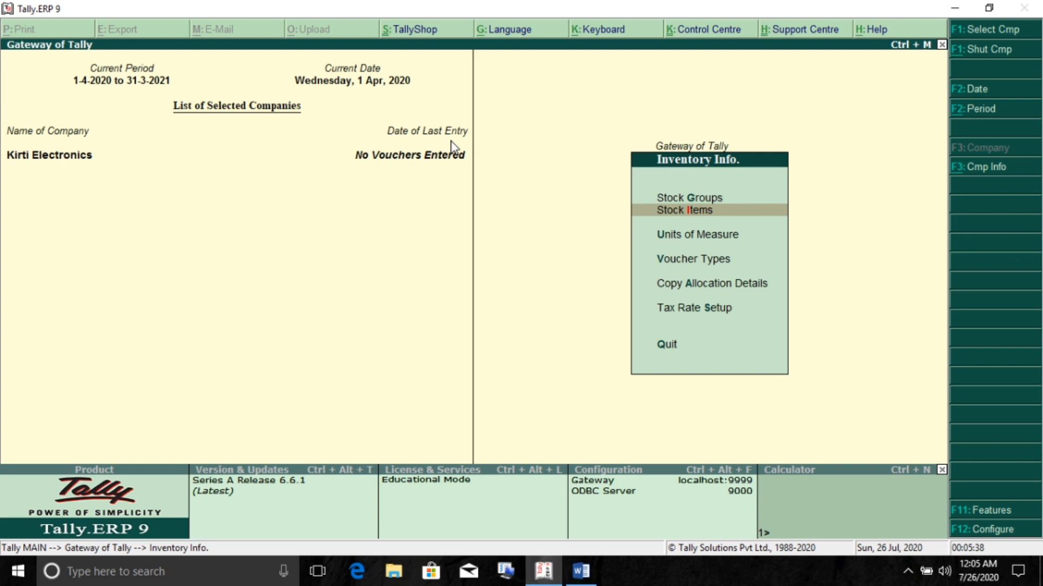
{"action": "key", "text": "Return"}
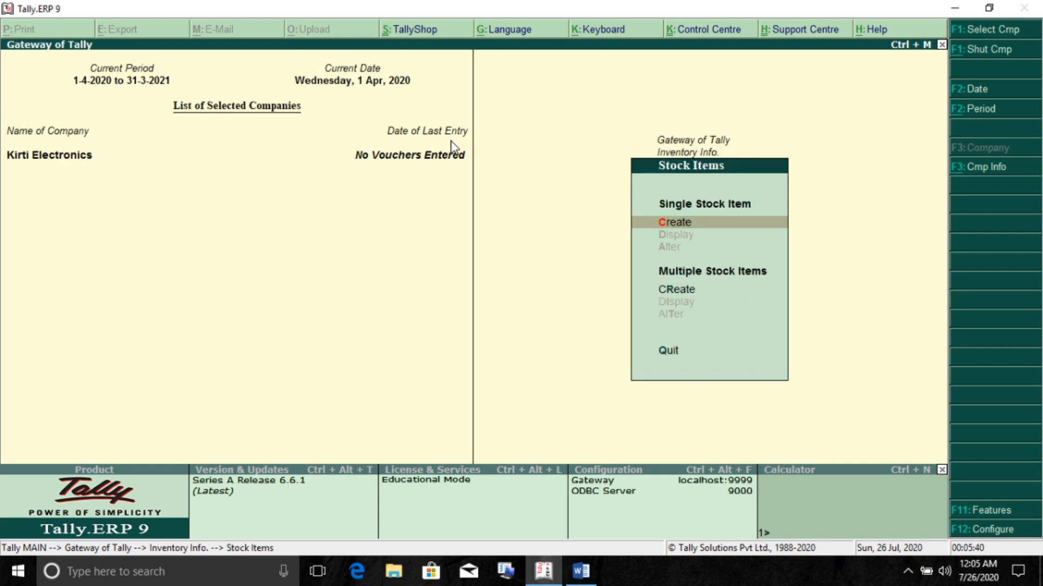
{"action": "key", "text": "Return"}
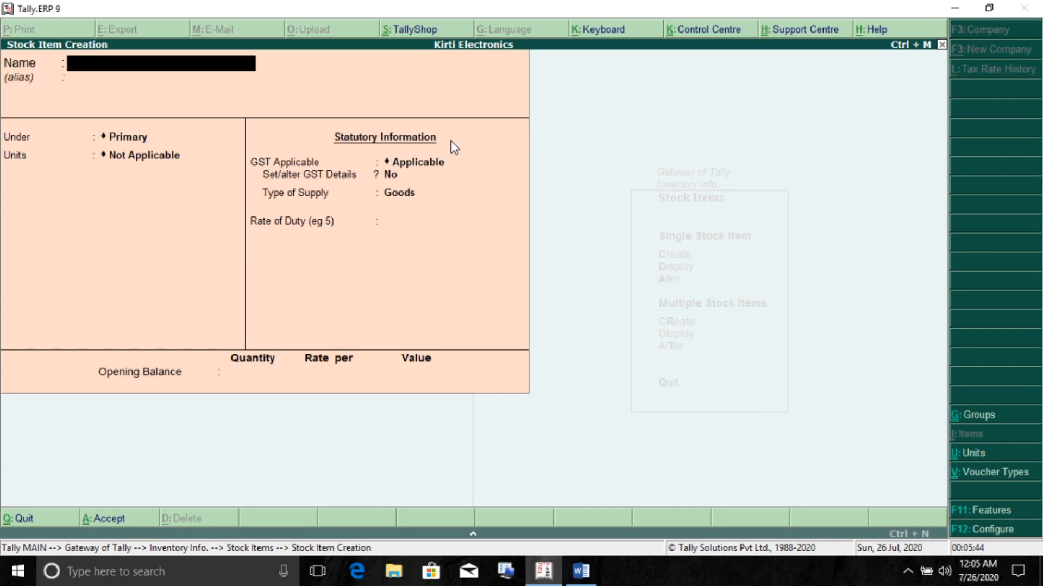
{"action": "type", "text": "Sony Laptop"}
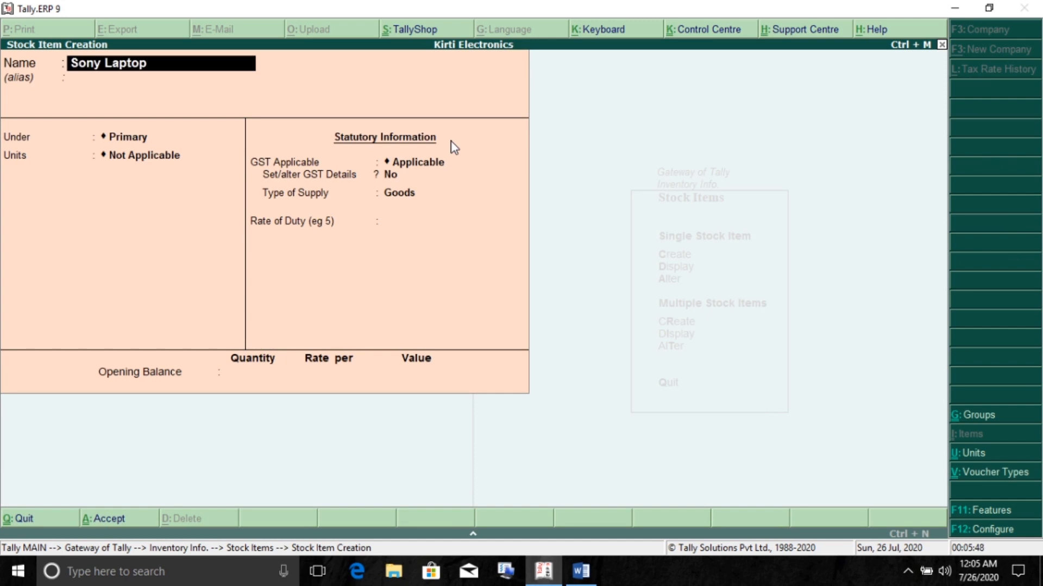
{"action": "key", "text": "Return"}
{"action": "key", "text": "Return"}
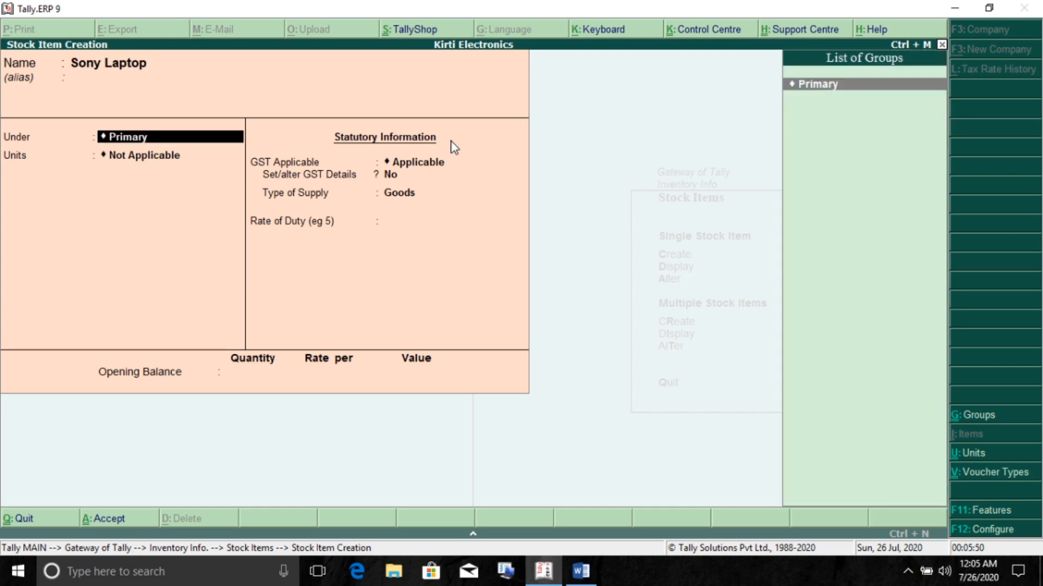
Step: Create a new stock group named Electronics under Primary from within the stock item
{"action": "key", "text": "alt+c"}
{"action": "type", "text": "E"}
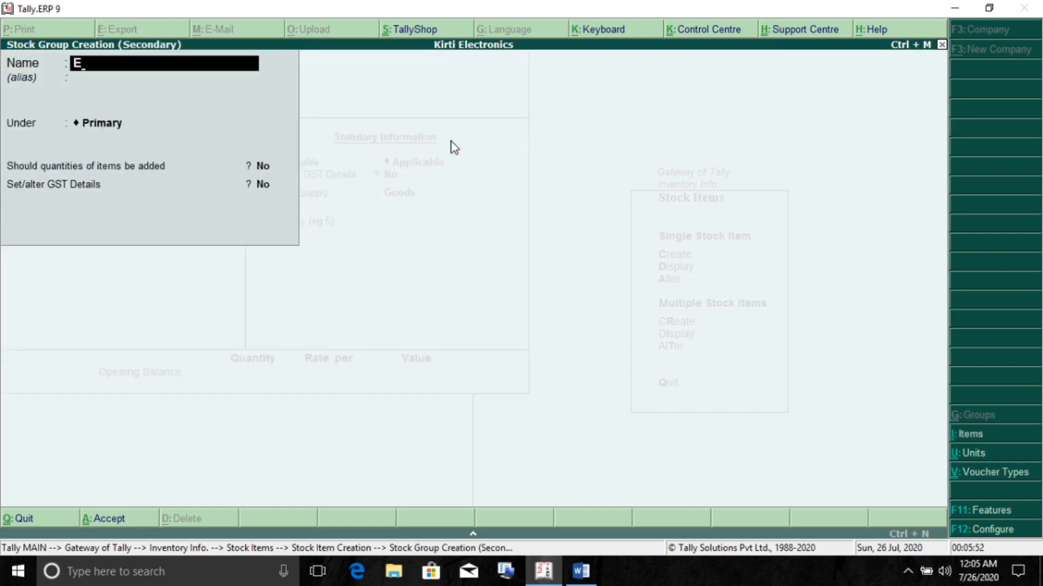
{"action": "type", "text": "lectronics"}
{"action": "key", "text": "Return"}
{"action": "key", "text": "Return"}
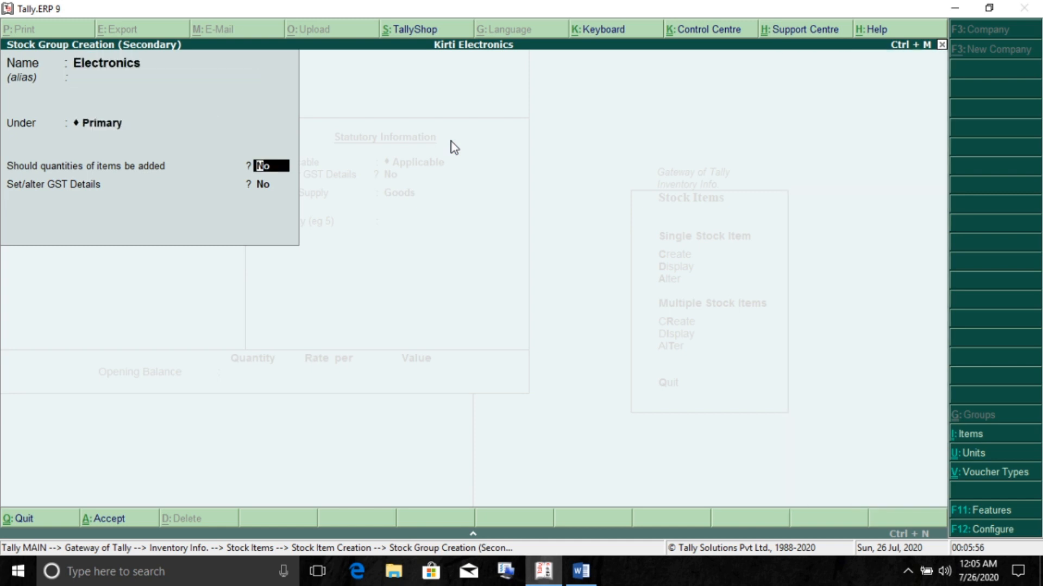
Step: Set the Electronics group's GST details to Taxable with 18% integrated tax and save the group
{"action": "key", "text": "Return"}
{"action": "key", "text": "y"}
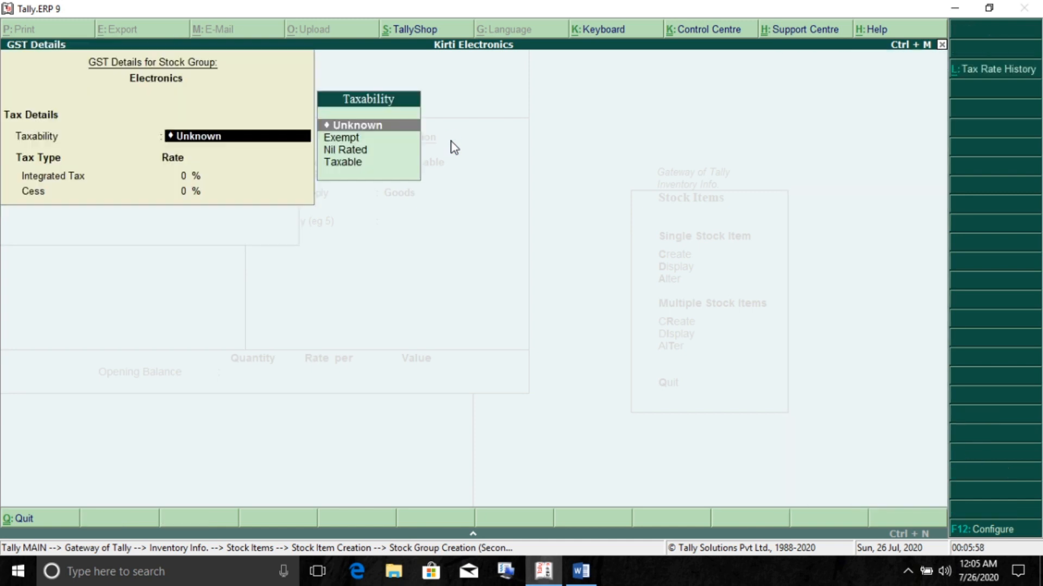
{"action": "key", "text": "Down"}
{"action": "key", "text": "Down"}
{"action": "key", "text": "Down"}
{"action": "key", "text": "Return"}
{"action": "type", "text": "18"}
{"action": "key", "text": "Return"}
{"action": "key", "text": "Return"}
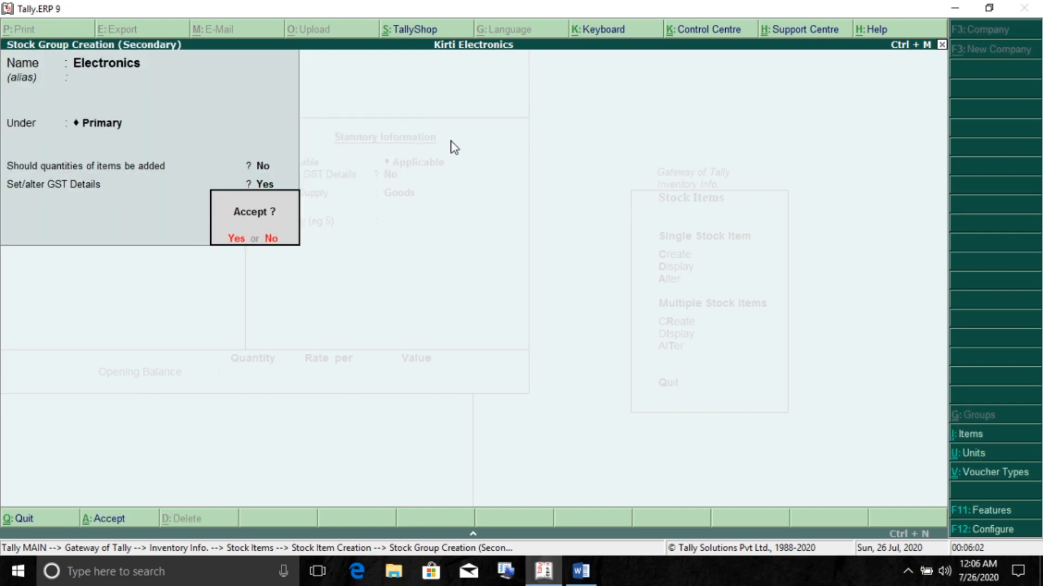
{"action": "key", "text": "Return"}
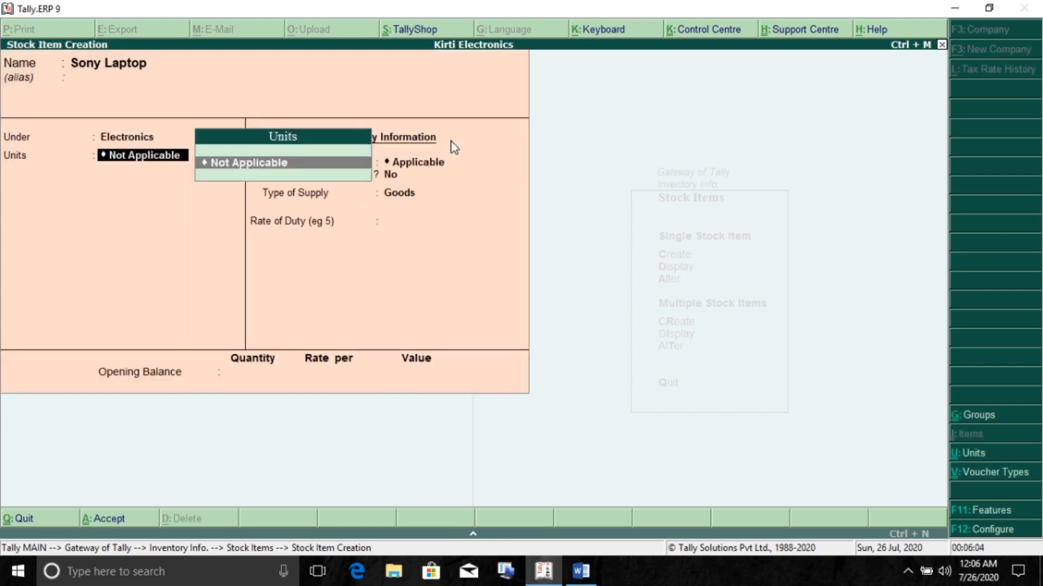
Step: Create a simple unit with symbol Nos and unit quantity code NOS-NUMBERS for the Sony Laptop item
{"action": "key", "text": "alt+c"}
{"action": "type", "text": "Nos"}
{"action": "key", "text": "Return"}
{"action": "key", "text": "Return"}
{"action": "type", "text": "numb"}
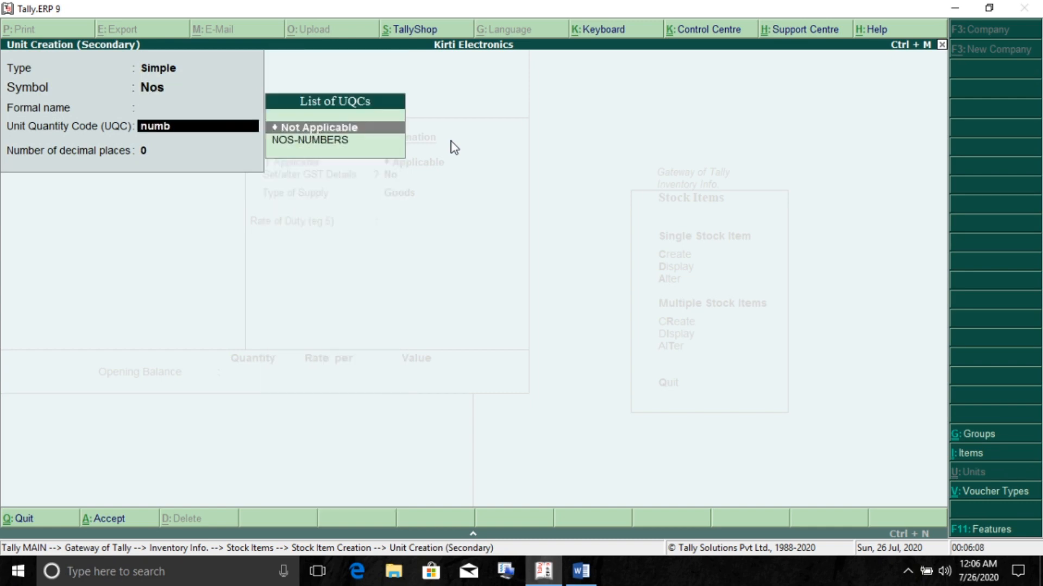
{"action": "key", "text": "Down"}
{"action": "key", "text": "Return"}
{"action": "key", "text": "Return"}
{"action": "key", "text": "Return"}
Step: Set the Sony Laptop opening balance to 5 Nos at a rate of 10,000, save the item and return to the Gateway of Tally
{"action": "key", "text": "Return"}
{"action": "key", "text": "Return"}
{"action": "key", "text": "Return"}
{"action": "key", "text": "Return"}
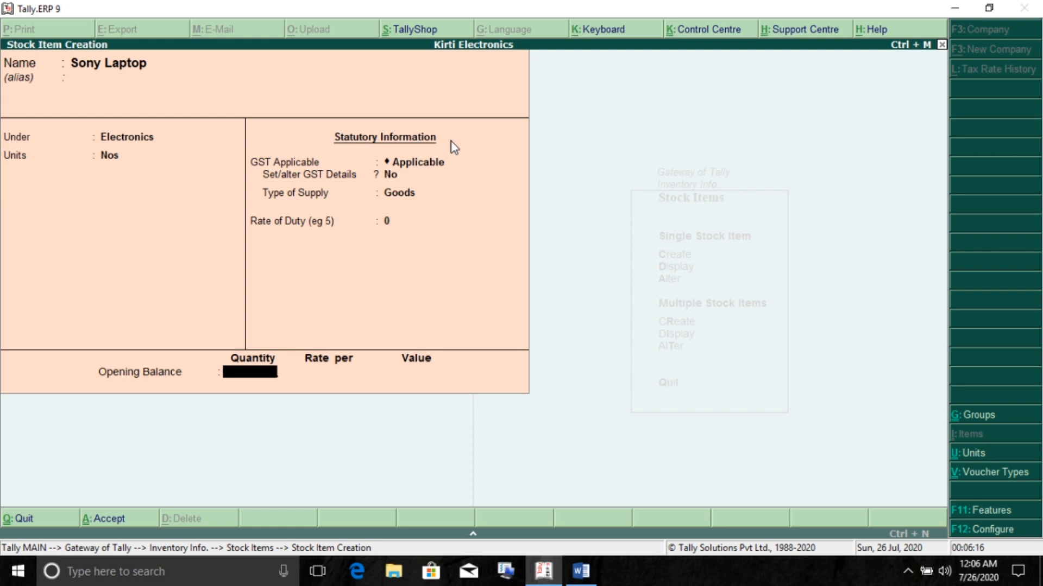
{"action": "type", "text": "5"}
{"action": "key", "text": "Return"}
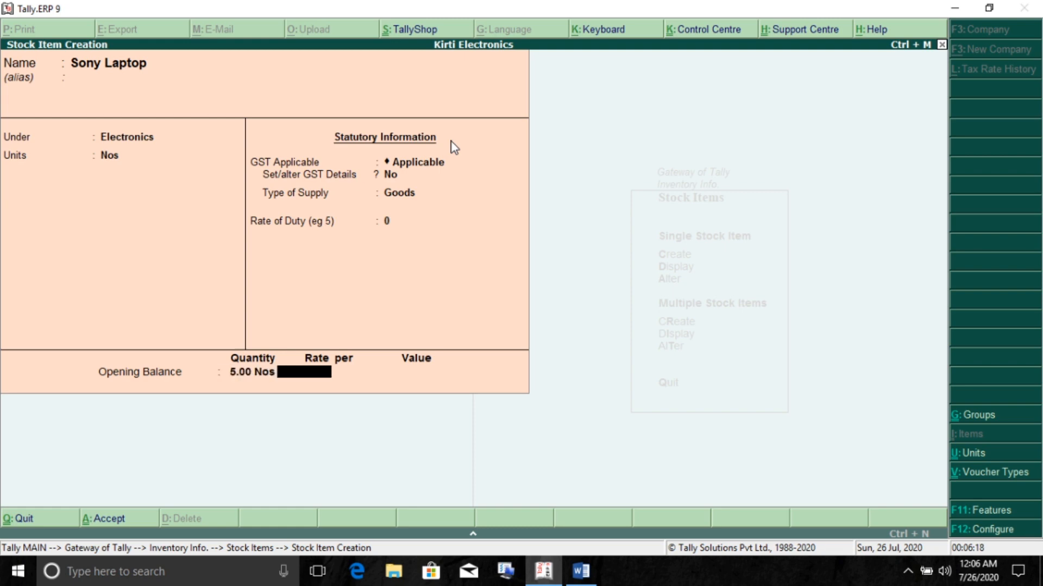
{"action": "type", "text": "10000"}
{"action": "key", "text": "Return"}
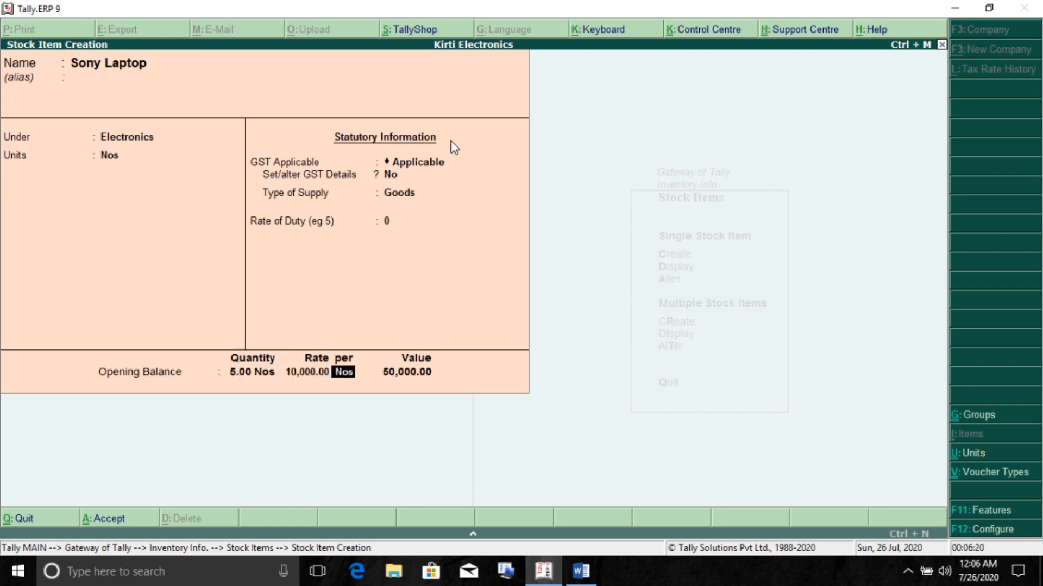
{"action": "key", "text": "Return"}
{"action": "key", "text": "Return"}
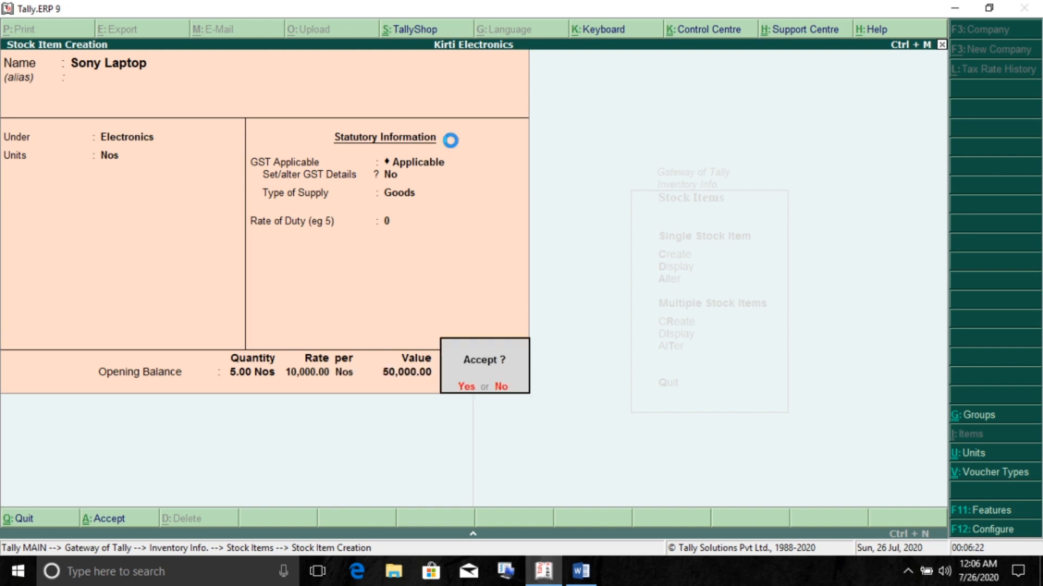
{"action": "key", "text": "y"}
{"action": "key", "text": "Escape"}
{"action": "key", "text": "Escape"}
{"action": "key", "text": "Escape"}
{"action": "key", "text": "Escape"}
{"action": "key", "text": "Escape"}
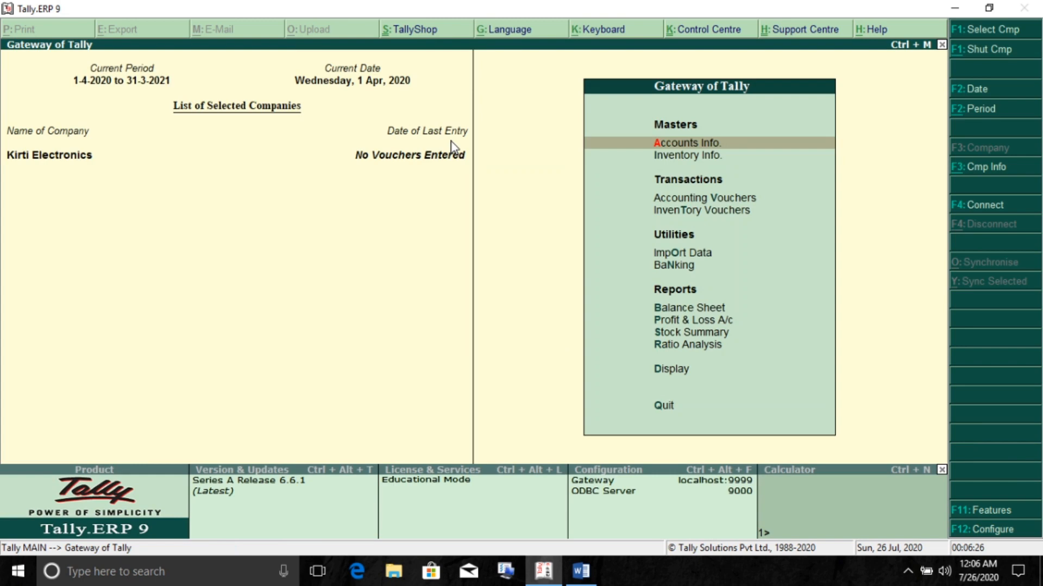
Step: Open Kirti Electronics' Balance Sheet and show it in detailed form to check the opening balances
{"action": "key", "text": "Down"}
{"action": "key", "text": "Down"}
{"action": "key", "text": "Down"}
{"action": "key", "text": "Down"}
{"action": "key", "text": "Down"}
{"action": "key", "text": "Down"}
{"action": "key", "text": "Down"}
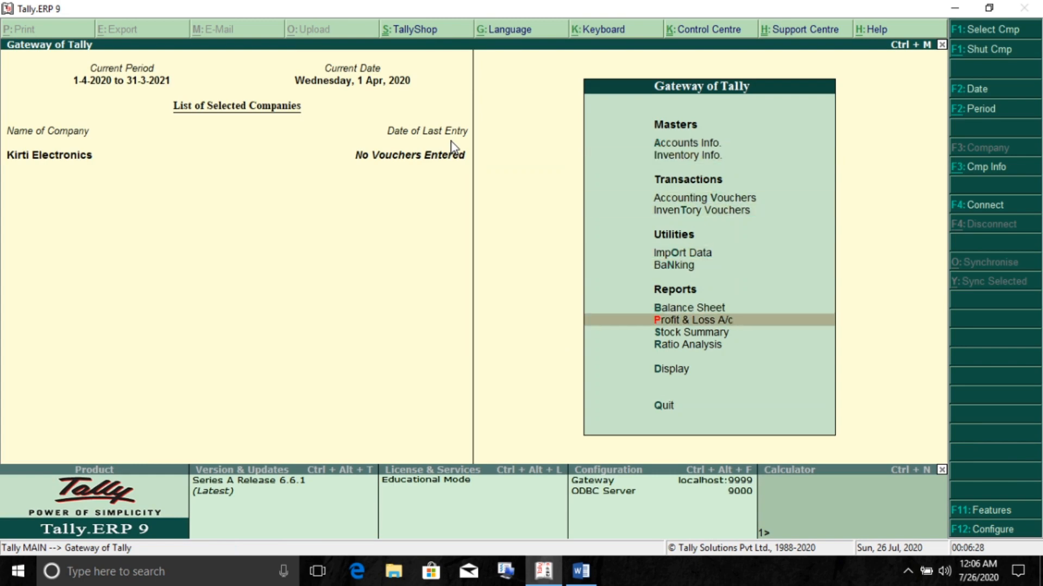
{"action": "key", "text": "Up"}
{"action": "key", "text": "Return"}
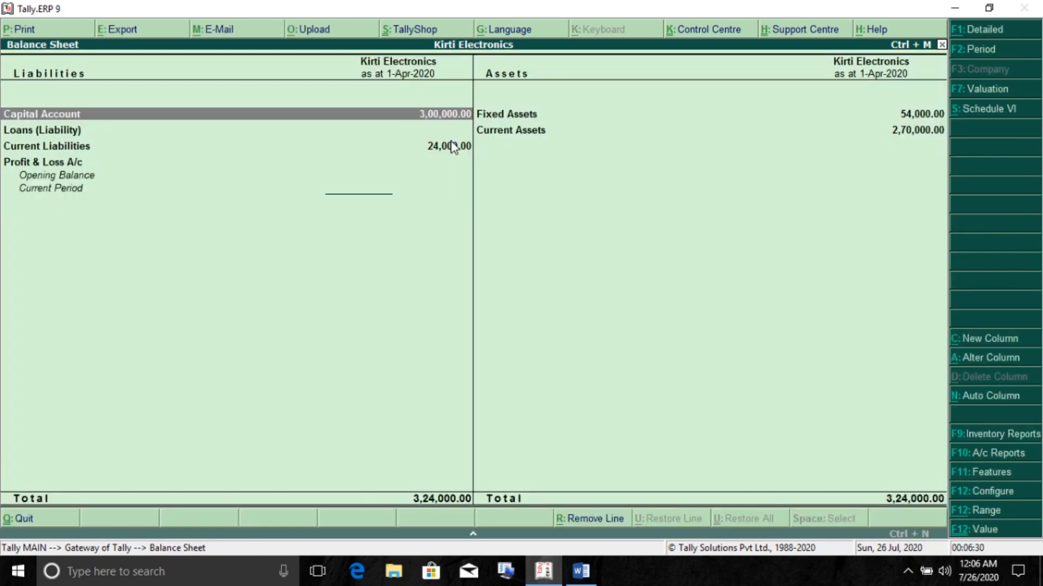
{"action": "left_click", "coordinate": [993, 35]}
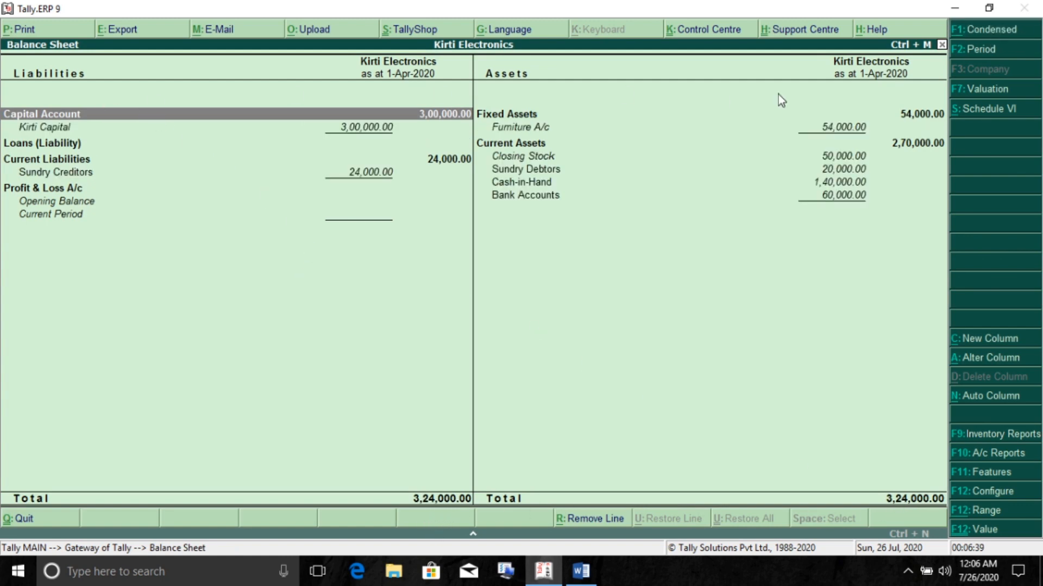
Step: Switch to Word and select the liabilities total in the balance sheet table for comparison
{"action": "left_click", "coordinate": [580, 571]}
{"action": "left_click", "coordinate": [433, 383]}
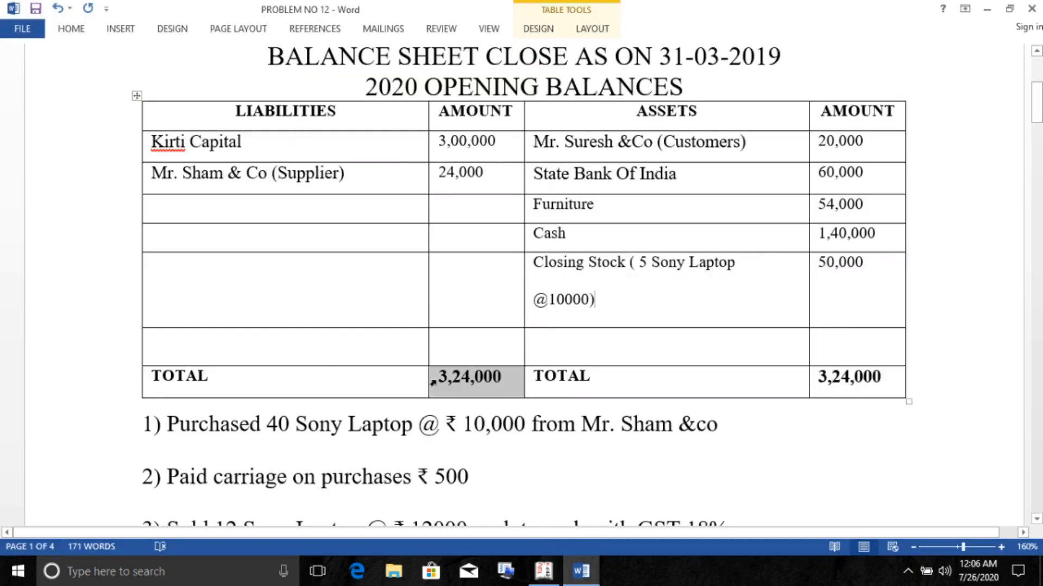
Step: Select the assets total for comparison, and the supplier name in transaction 1 to read the purchase entry
{"action": "left_click_drag", "start_coordinate": [880, 377], "coordinate": [818, 380]}
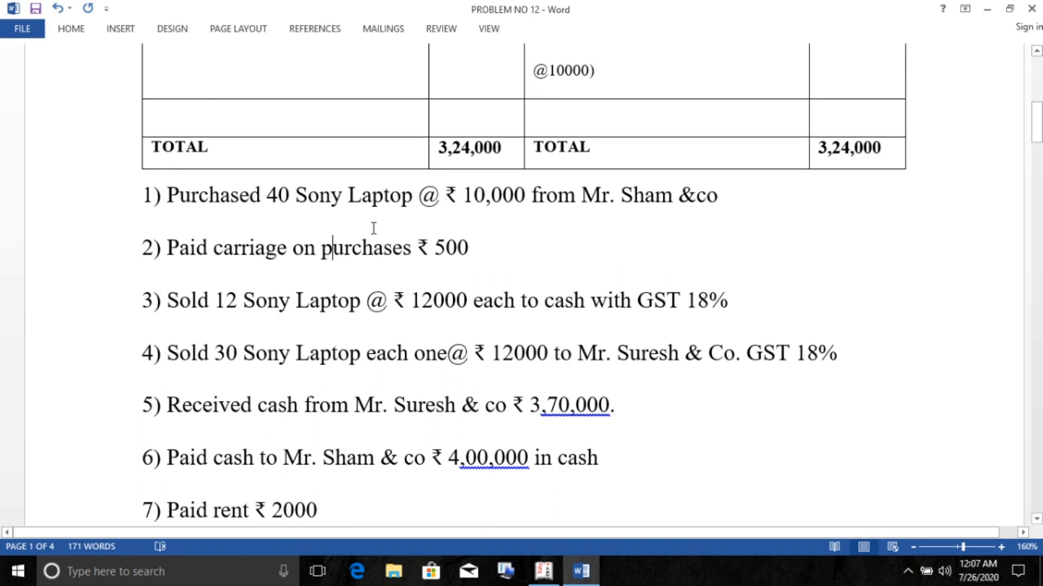
{"action": "left_click", "coordinate": [625, 196]}
{"action": "left_click_drag", "start_coordinate": [624, 195], "coordinate": [740, 198]}
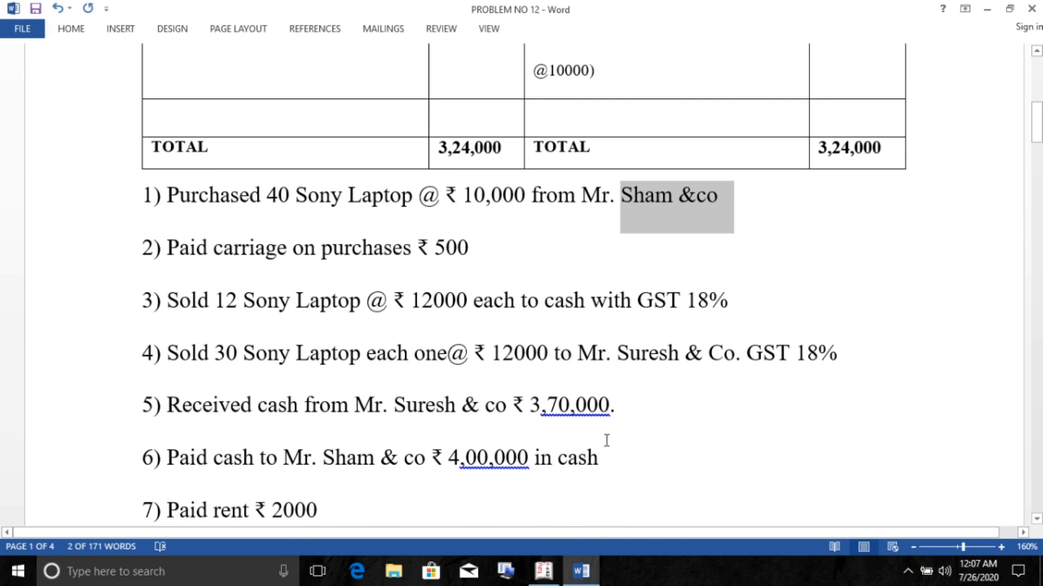
Step: Switch to Tally.ERP 9 and start a purchase voucher with the supplier ledger as party account, accepting the default party details
{"action": "left_click", "coordinate": [544, 570]}
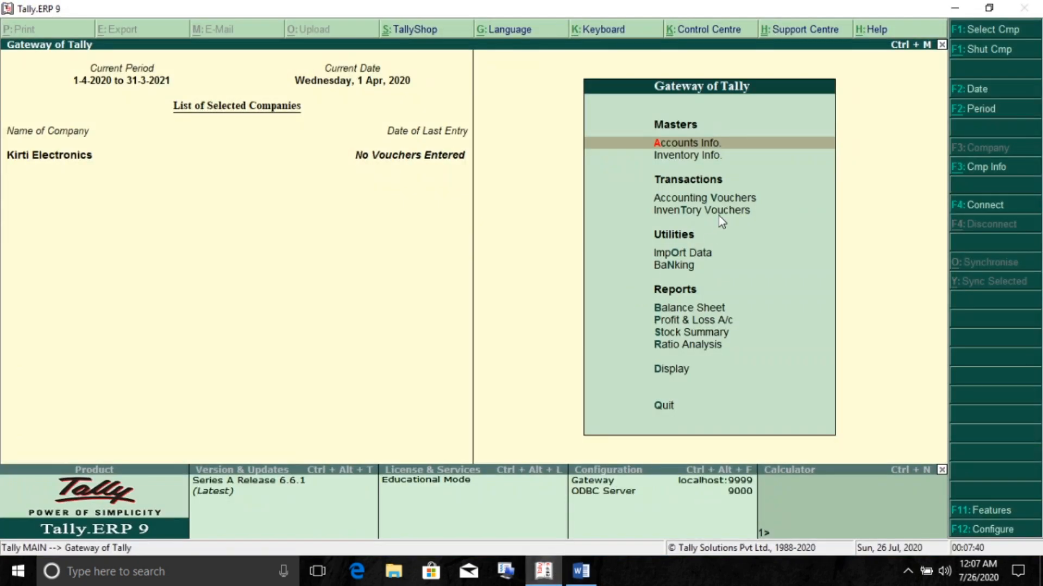
{"action": "key", "text": "v"}
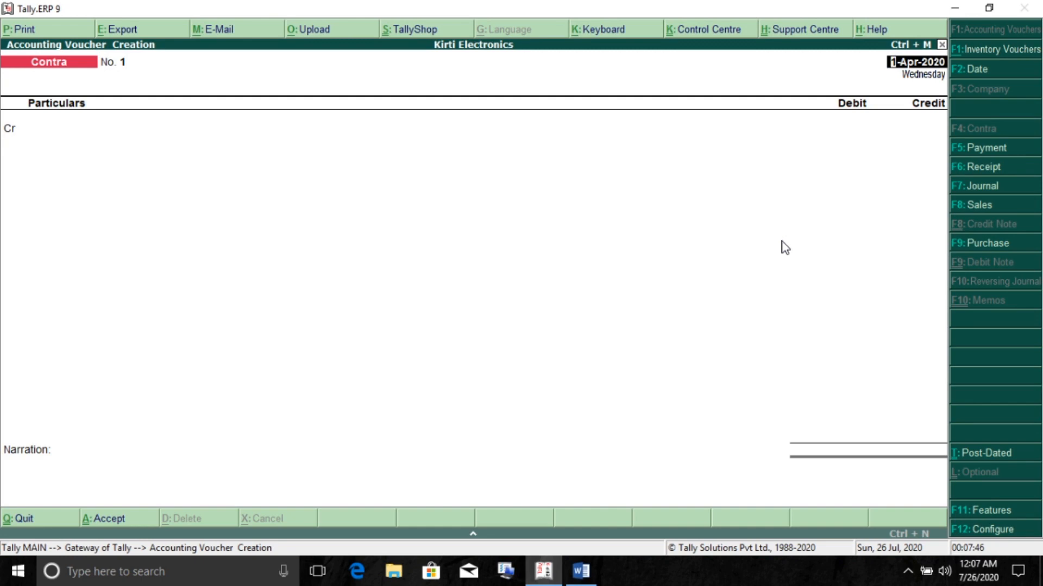
{"action": "left_click", "coordinate": [987, 243]}
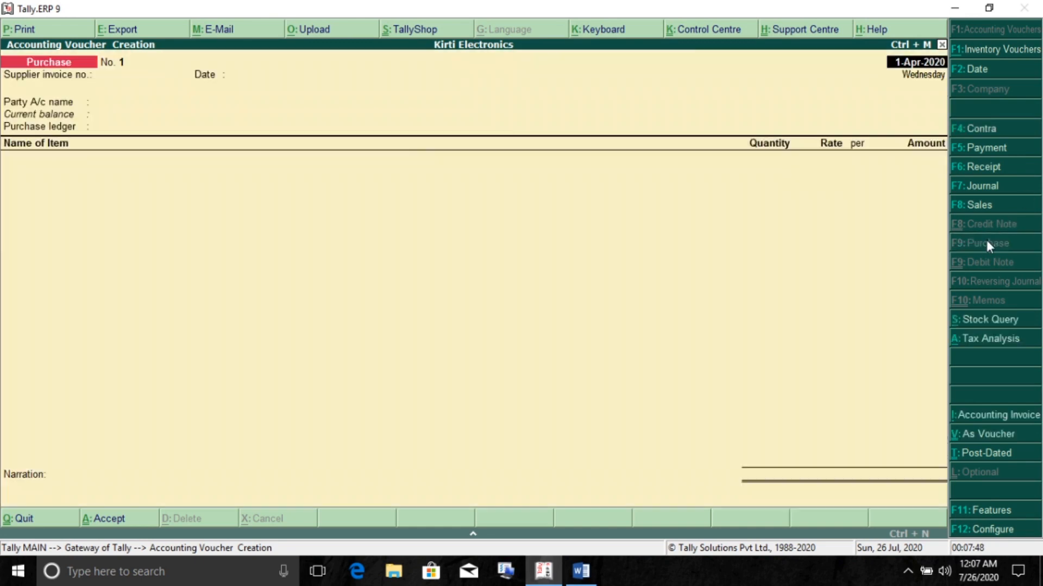
{"action": "left_click", "coordinate": [127, 103]}
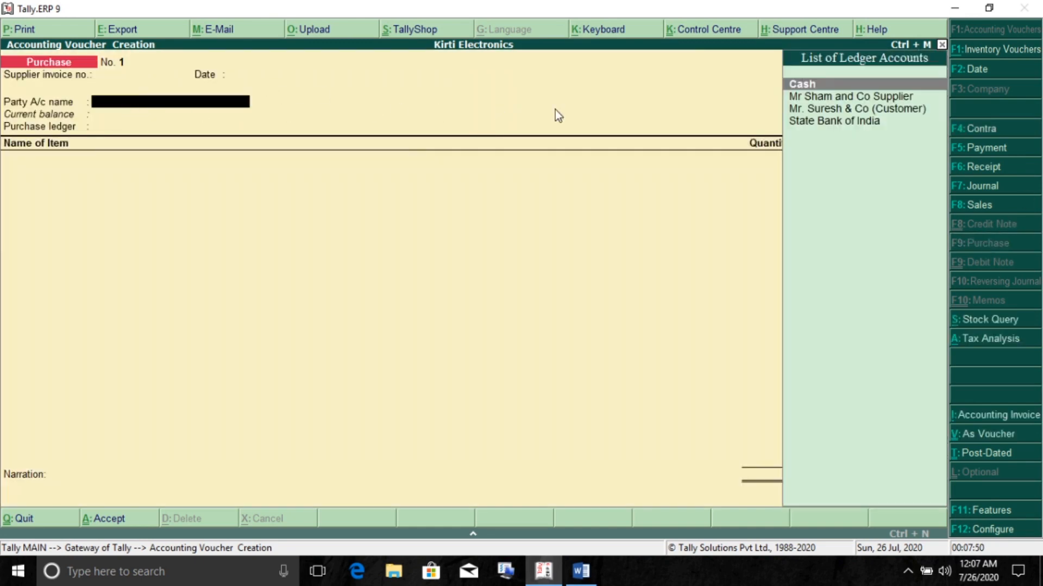
{"action": "left_click", "coordinate": [838, 99]}
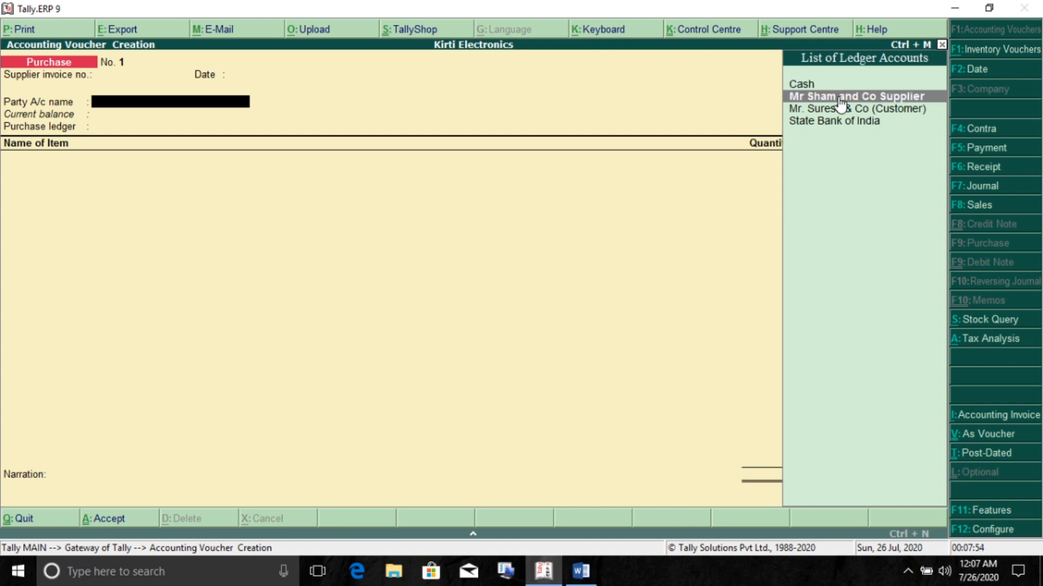
{"action": "left_click", "coordinate": [839, 98]}
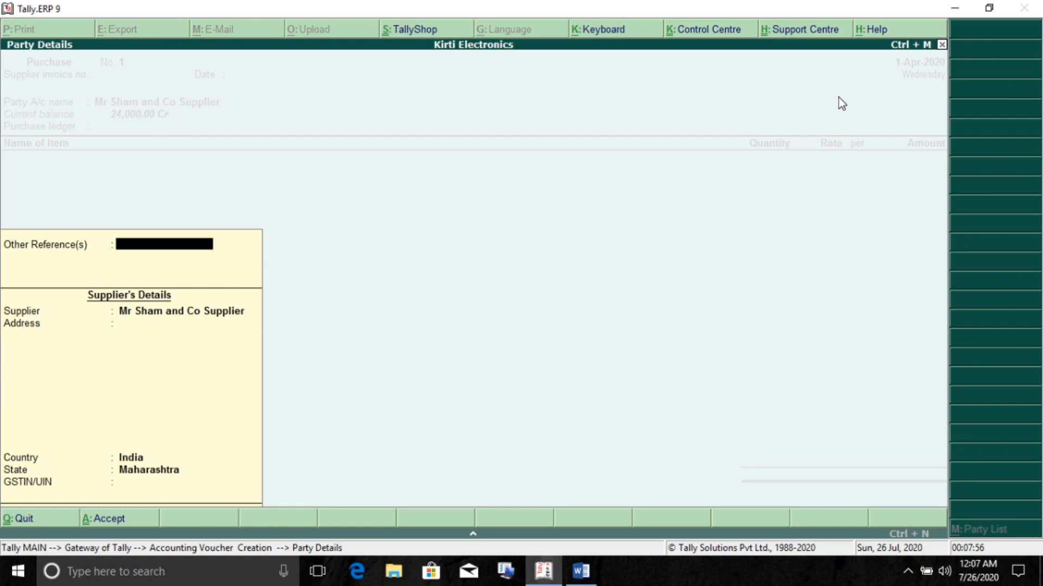
{"action": "key", "text": "Return"}
{"action": "key", "text": "Return"}
{"action": "key", "text": "Return"}
{"action": "key", "text": "Return"}
{"action": "key", "text": "Return"}
{"action": "key", "text": "Return"}
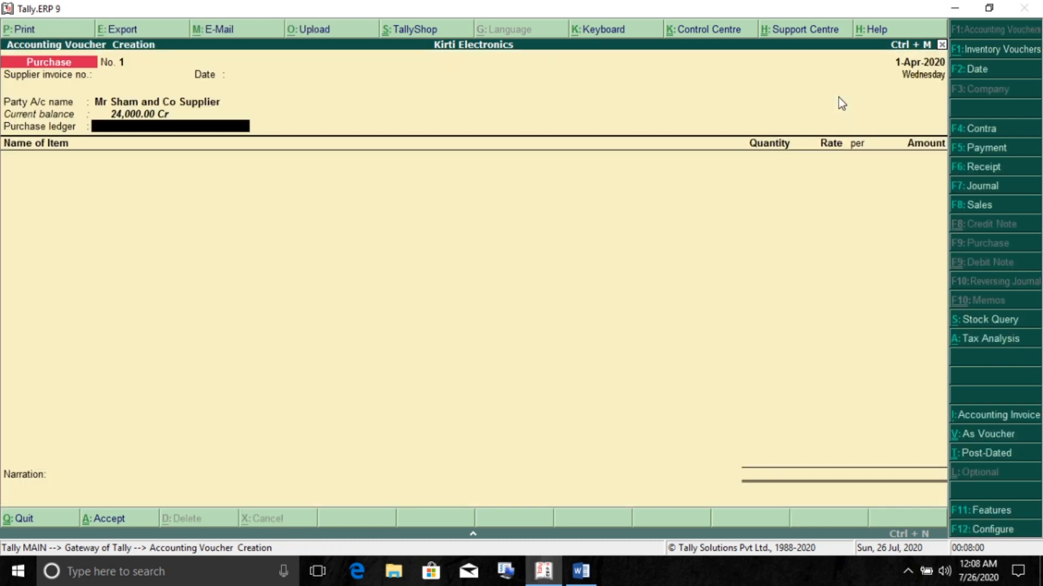
Step: Create a ledger named Purchase A/c under Purchase Accounts, with inventory values affected, ledger type Not Applicable and GST Applicable
{"action": "key", "text": "alt+c"}
{"action": "type", "text": "Purchase A/c"}
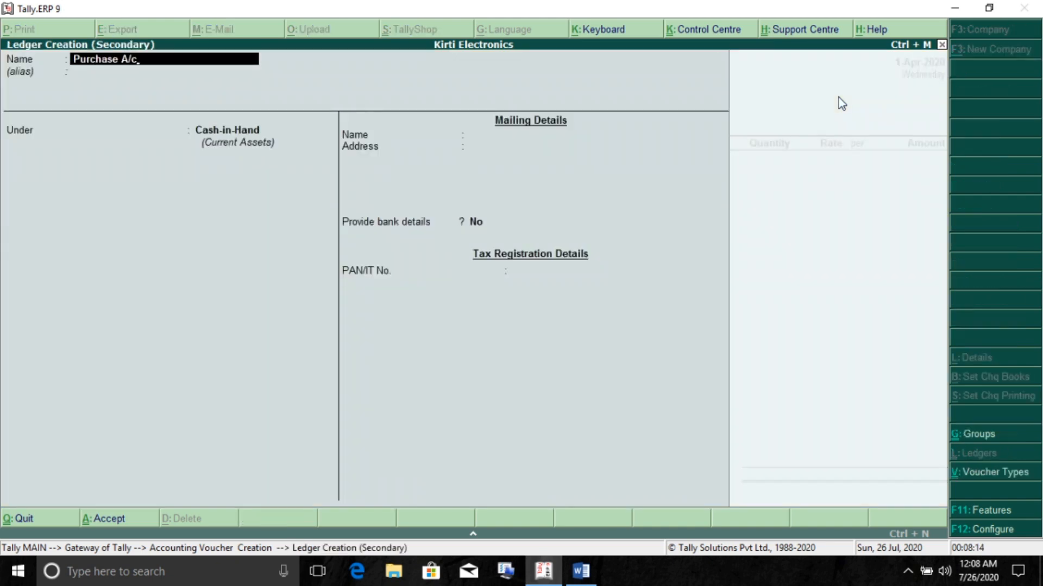
{"action": "key", "text": "Return"}
{"action": "key", "text": "Return"}
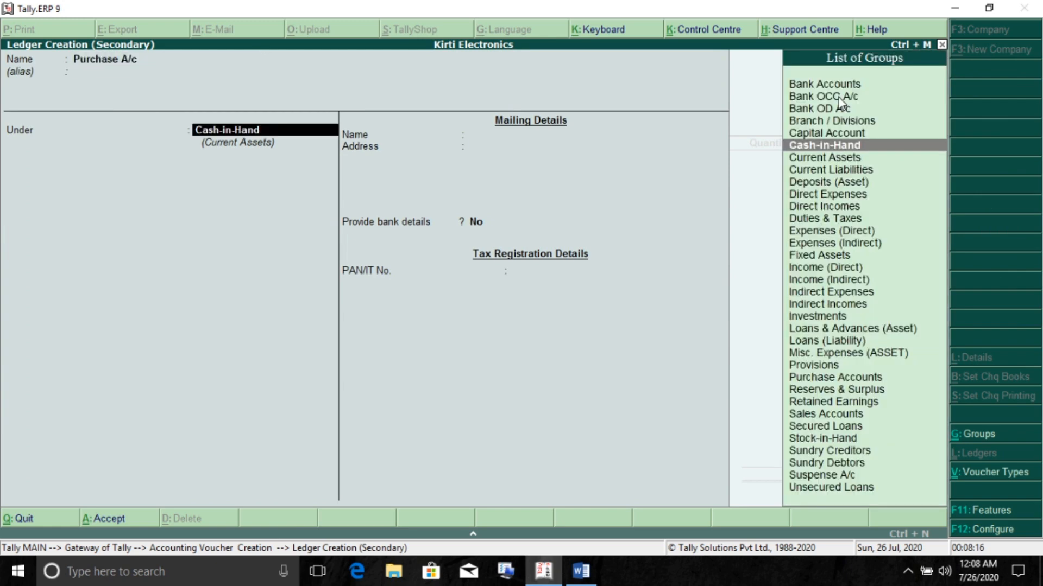
{"action": "type", "text": "Pur"}
{"action": "key", "text": "Return"}
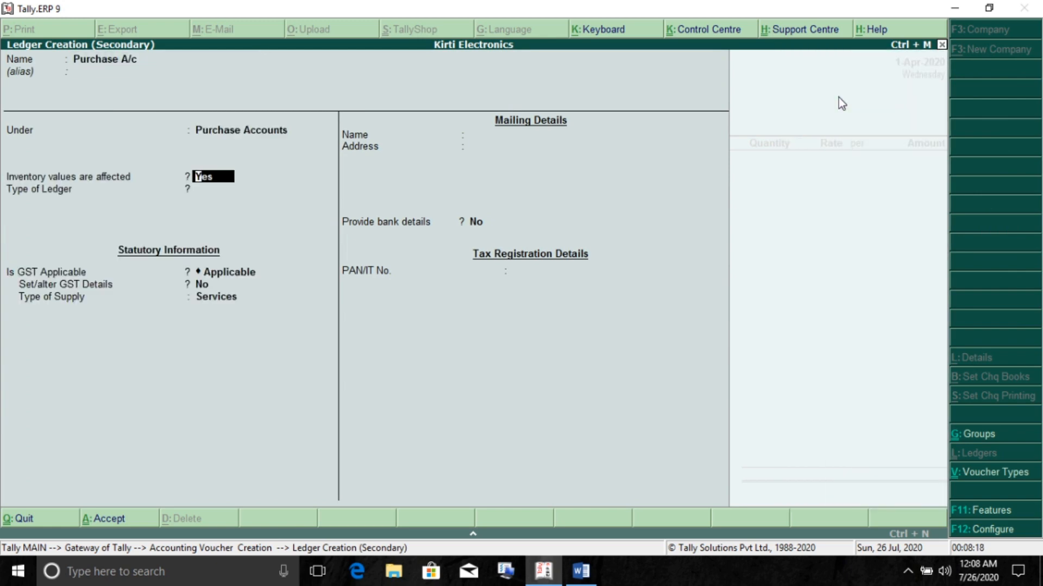
{"action": "key", "text": "Return"}
{"action": "key", "text": "Return"}
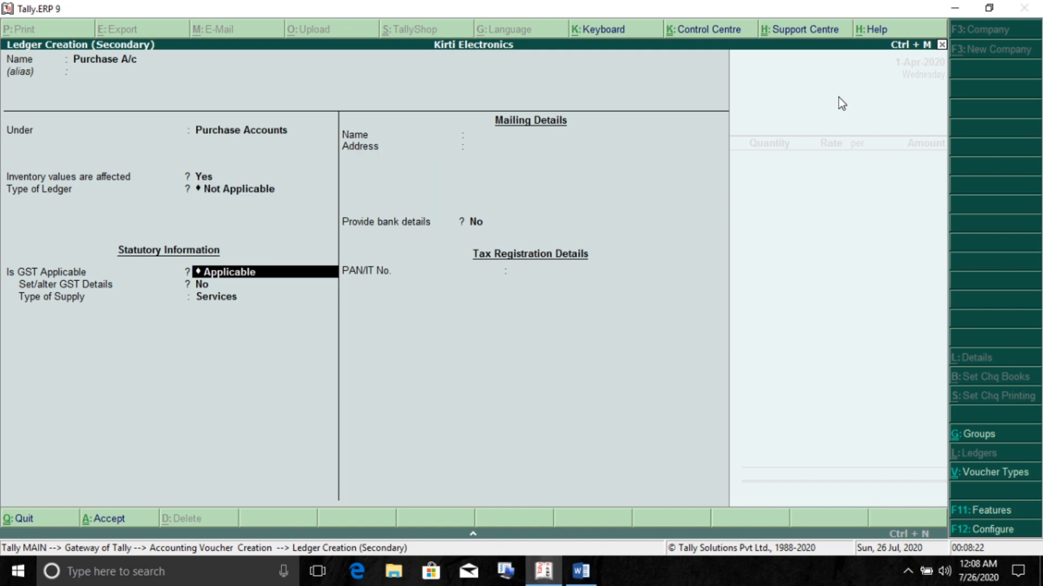
{"action": "key", "text": "Return"}
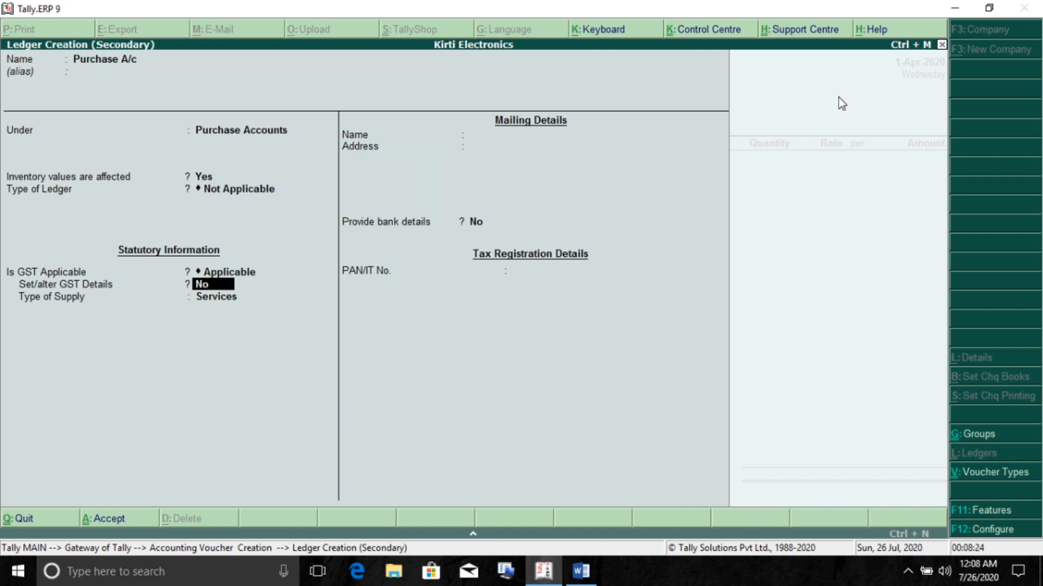
Step: Set the purchase ledger's GST details to Purchase Taxable at 18% integrated tax with supply type Goods, and save the ledger
{"action": "type", "text": "y"}
{"action": "key", "text": "Return"}
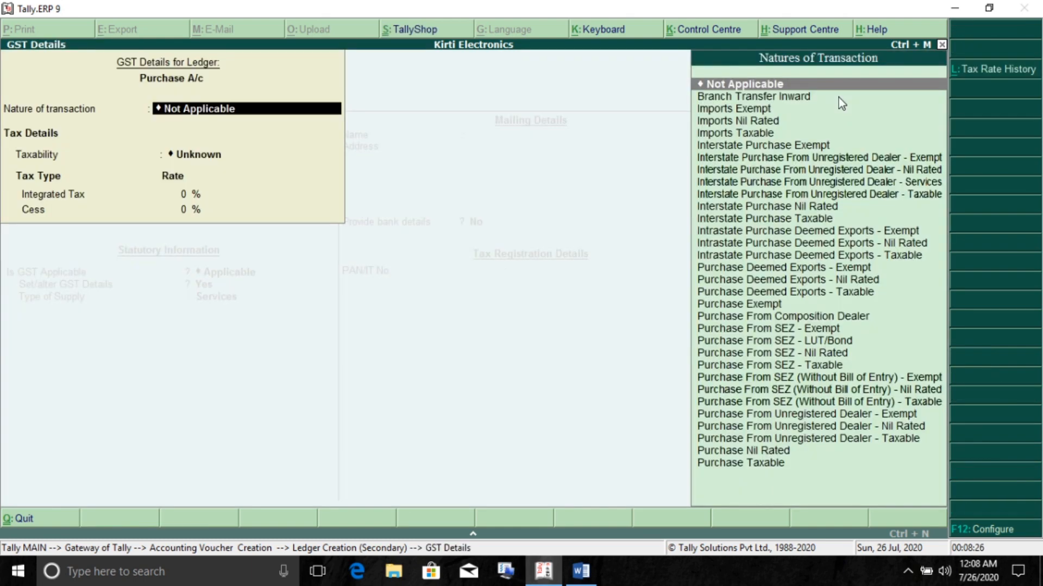
{"action": "key", "text": "Down"}
{"action": "key", "text": "Down"}
{"action": "key", "text": "Down"}
{"action": "key", "text": "Down"}
{"action": "key", "text": "Down"}
{"action": "key", "text": "Down"}
{"action": "key", "text": "Down"}
{"action": "key", "text": "Down"}
{"action": "key", "text": "Down"}
{"action": "key", "text": "Down"}
{"action": "key", "text": "Down"}
{"action": "key", "text": "Down"}
{"action": "key", "text": "Down"}
{"action": "key", "text": "Down"}
{"action": "key", "text": "Down"}
{"action": "key", "text": "Down"}
{"action": "key", "text": "Down"}
{"action": "key", "text": "Down"}
{"action": "key", "text": "Down"}
{"action": "key", "text": "Down"}
{"action": "key", "text": "Down"}
{"action": "key", "text": "Down"}
{"action": "key", "text": "Down"}
{"action": "key", "text": "Down"}
{"action": "key", "text": "Down"}
{"action": "key", "text": "Down"}
{"action": "key", "text": "Down"}
{"action": "key", "text": "Down"}
{"action": "key", "text": "Return"}
{"action": "type", "text": "18"}
{"action": "key", "text": "Return"}
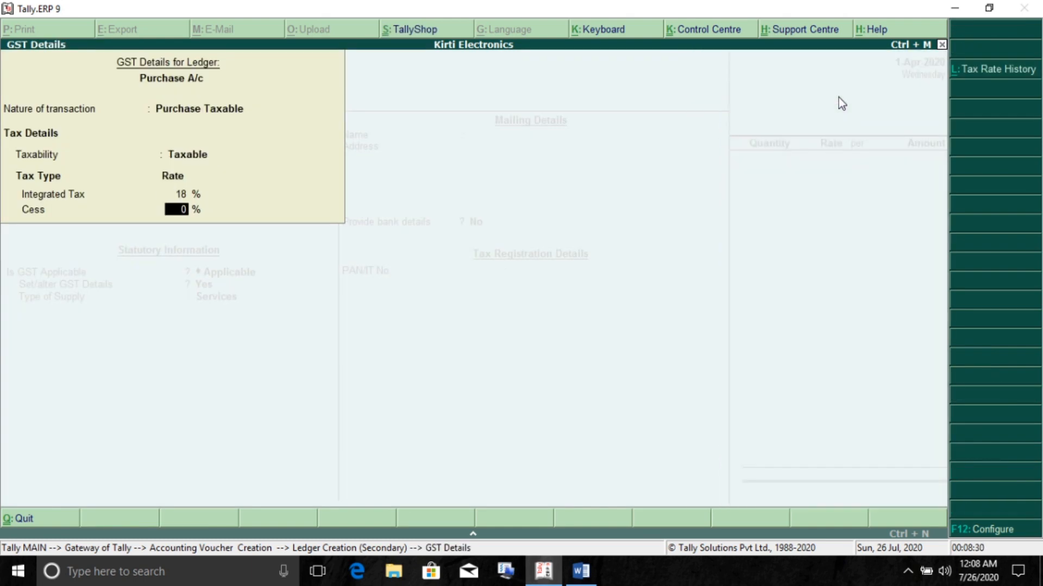
{"action": "key", "text": "Return"}
{"action": "key", "text": "Up"}
{"action": "key", "text": "Return"}
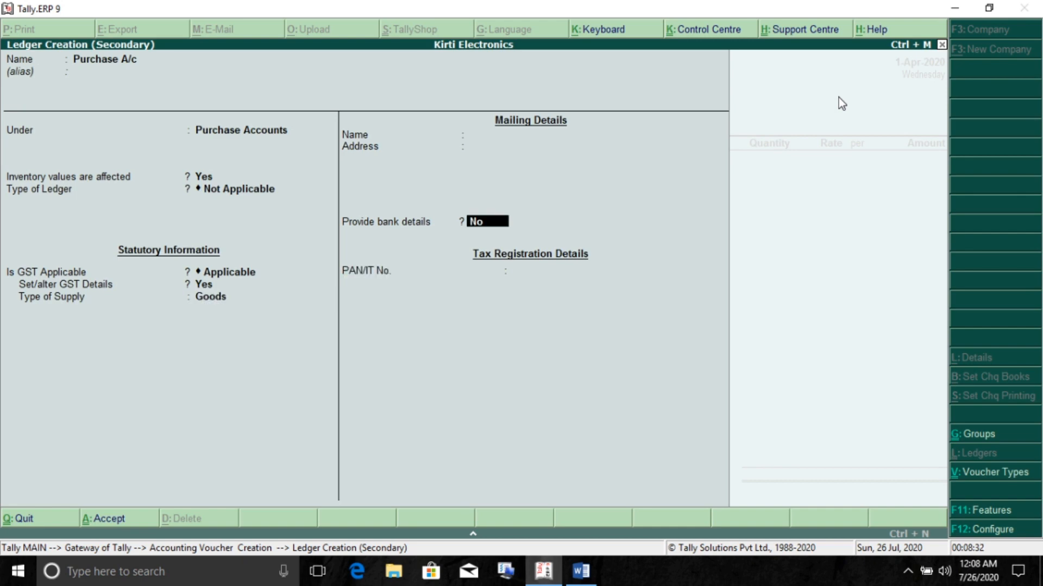
{"action": "key", "text": "Return"}
{"action": "key", "text": "Return"}
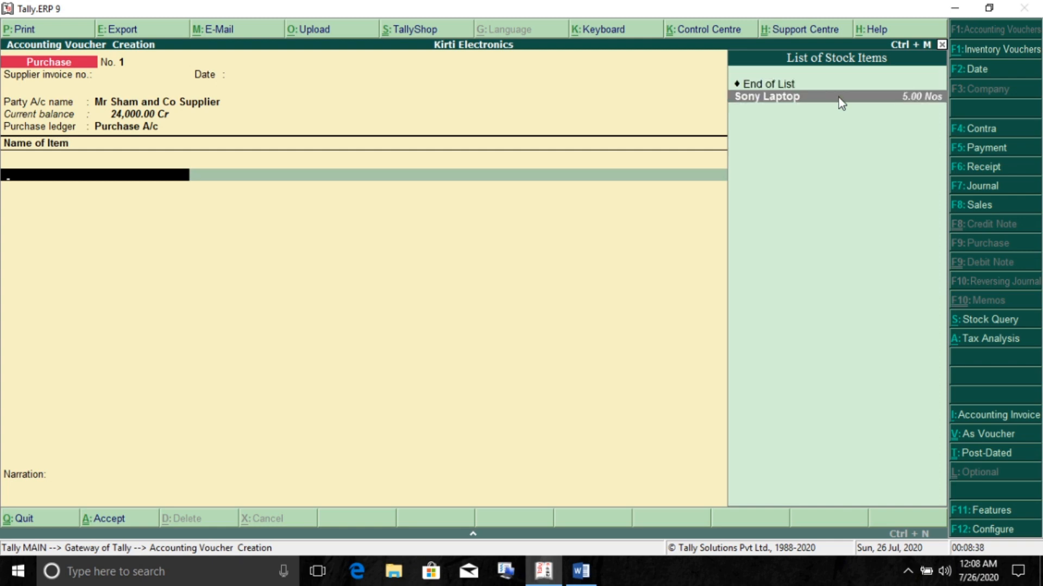
Step: Add 40 Nos of Sony Laptop at a rate of 10,000 to the purchase voucher and save it without a narration
{"action": "left_click", "coordinate": [838, 98]}
{"action": "type", "text": "40"}
{"action": "key", "text": "Return"}
{"action": "key", "text": "Return"}
{"action": "key", "text": "Return"}
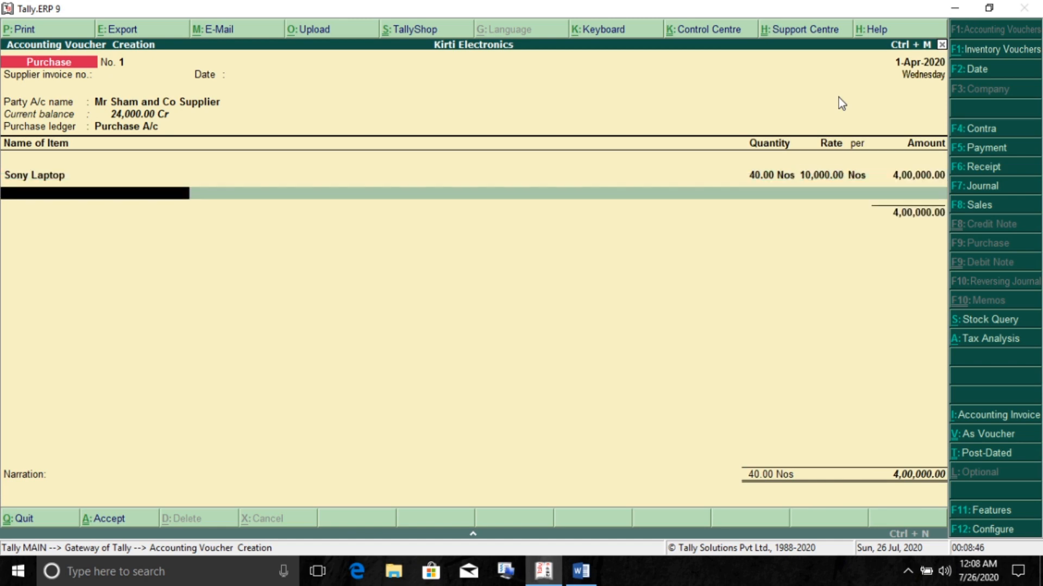
{"action": "key", "text": "Return"}
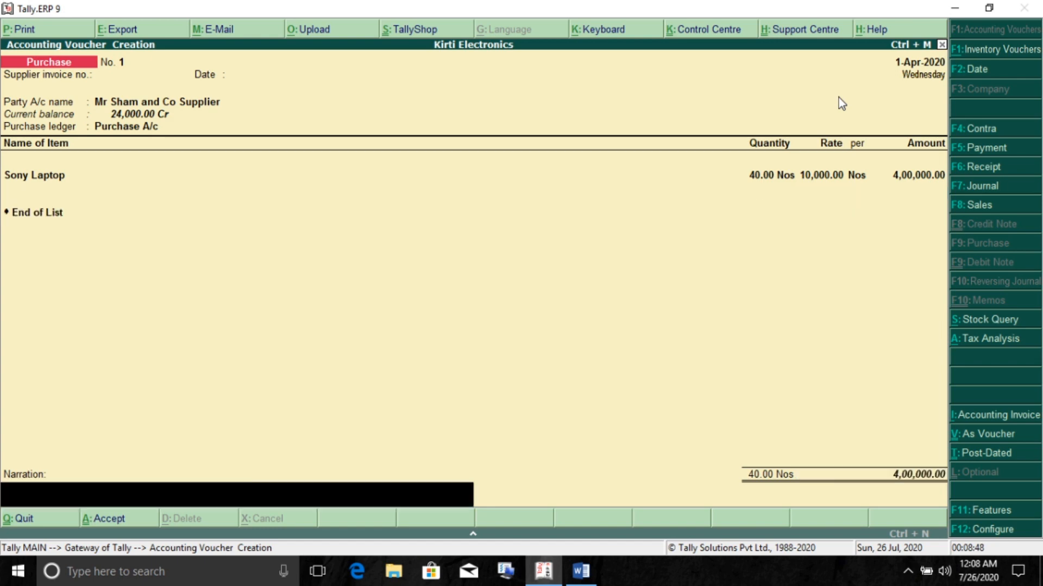
{"action": "key", "text": "Return"}
{"action": "key", "text": "Return"}
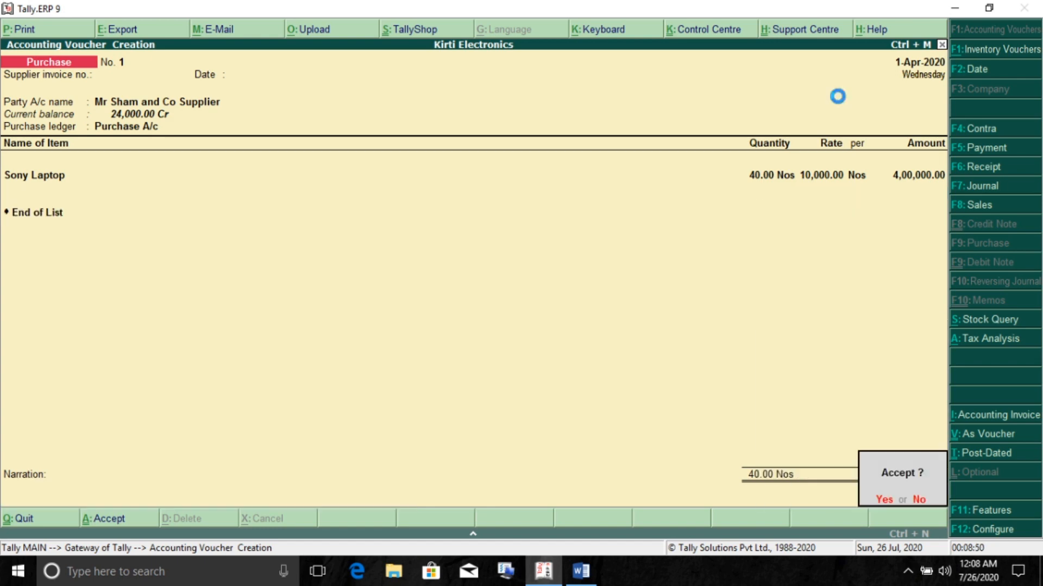
{"action": "key", "text": "Return"}
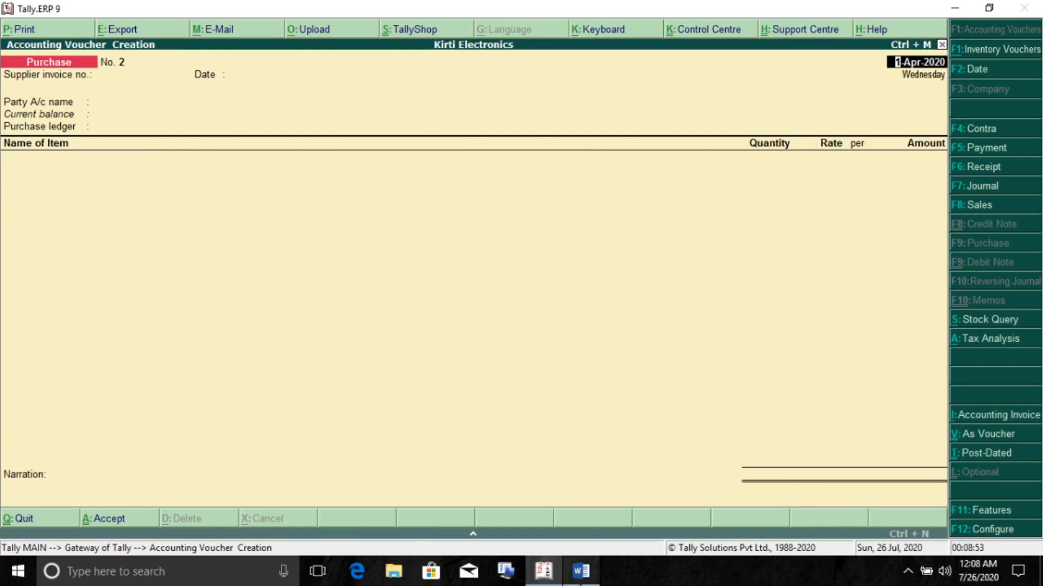
Step: Switch to Word, select transaction 2 about carriage on purchases to read it, and return to Tally.ERP 9
{"action": "left_click", "coordinate": [584, 573]}
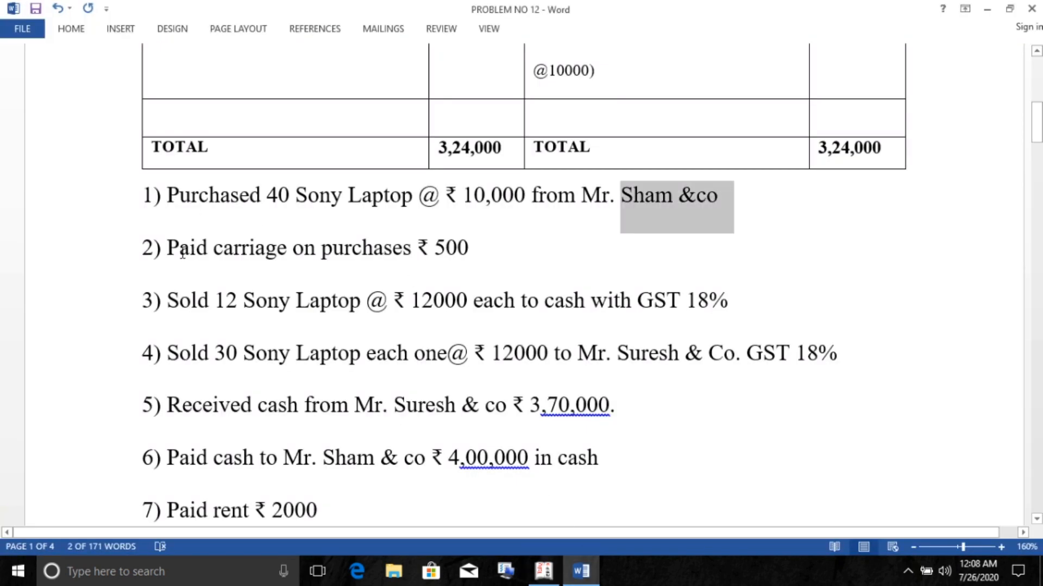
{"action": "left_click_drag", "start_coordinate": [176, 253], "coordinate": [495, 280]}
{"action": "key", "text": "alt+Tab"}
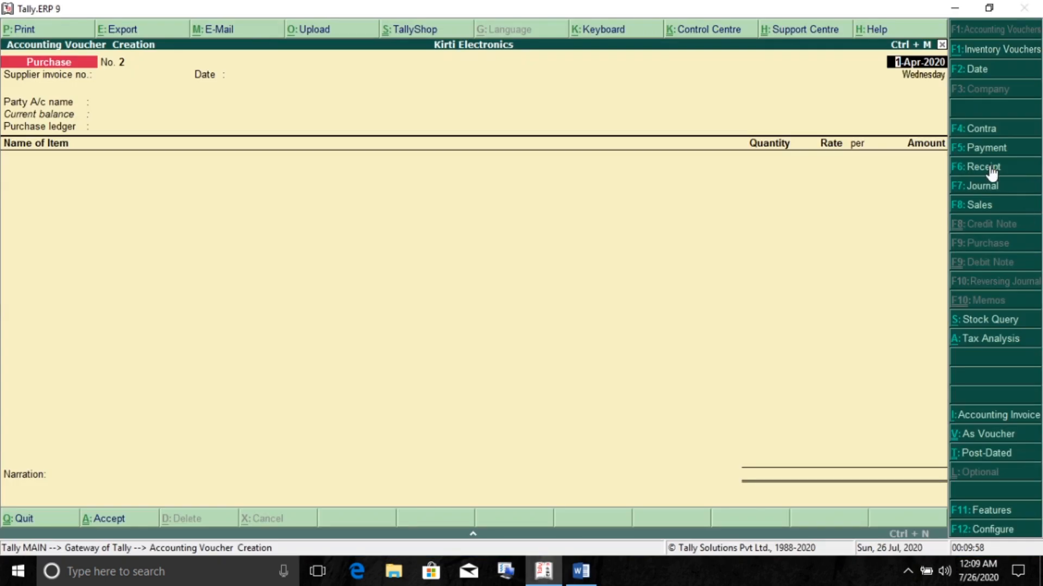
Step: Start a payment voucher and create a debit ledger named Carriage on Purchase under Direct Expenses
{"action": "left_click", "coordinate": [986, 148]}
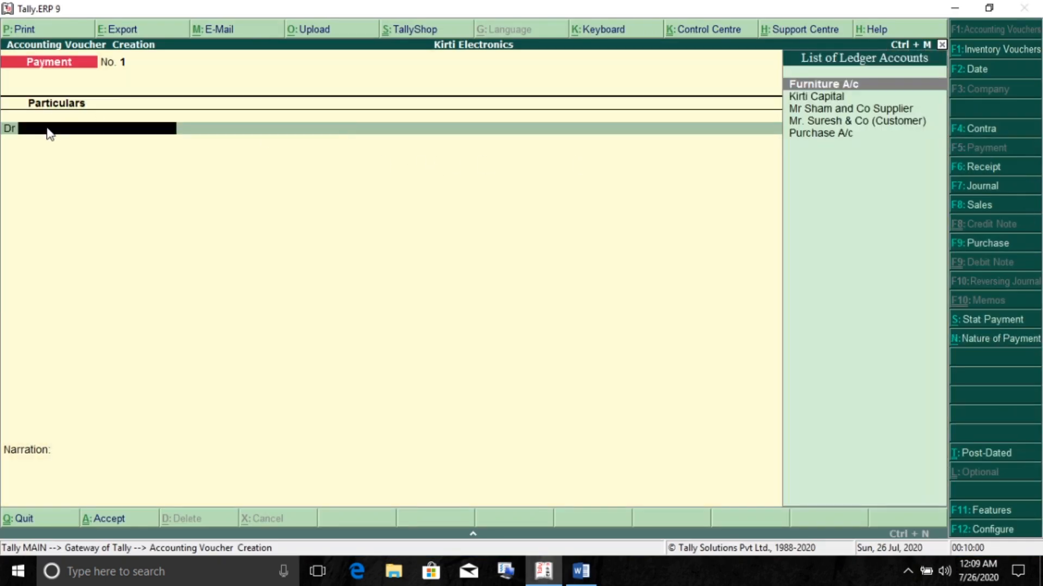
{"action": "key", "text": "alt+c"}
{"action": "type", "text": "Carriage on Purchas"}
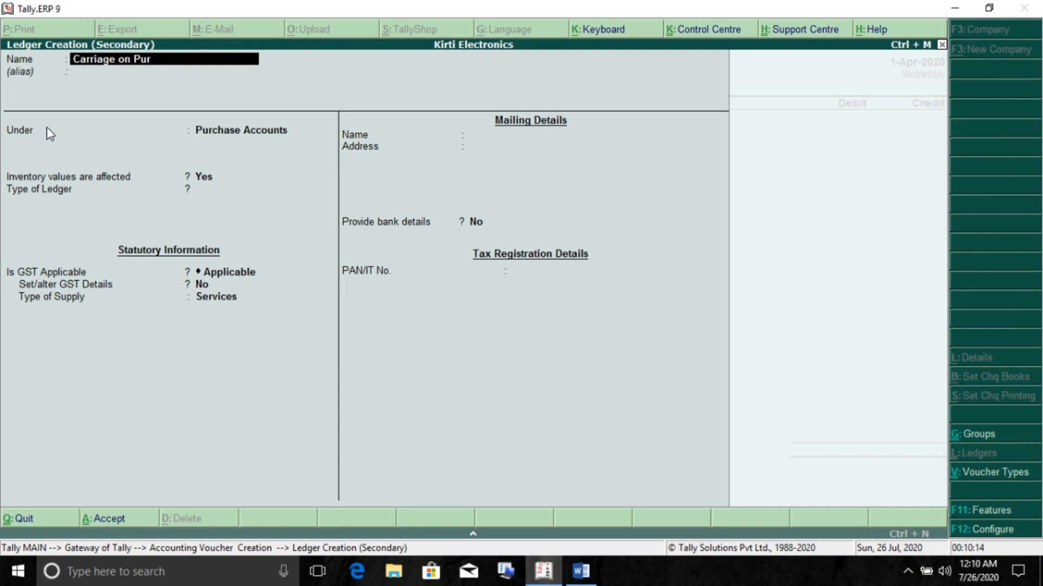
{"action": "key", "text": "Return"}
{"action": "key", "text": "Return"}
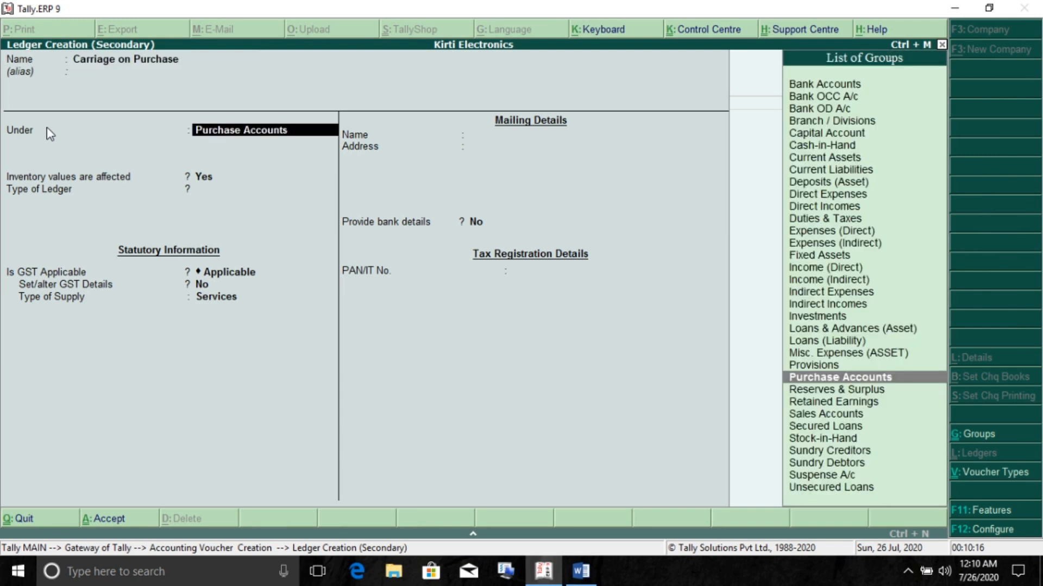
{"action": "type", "text": "Di"}
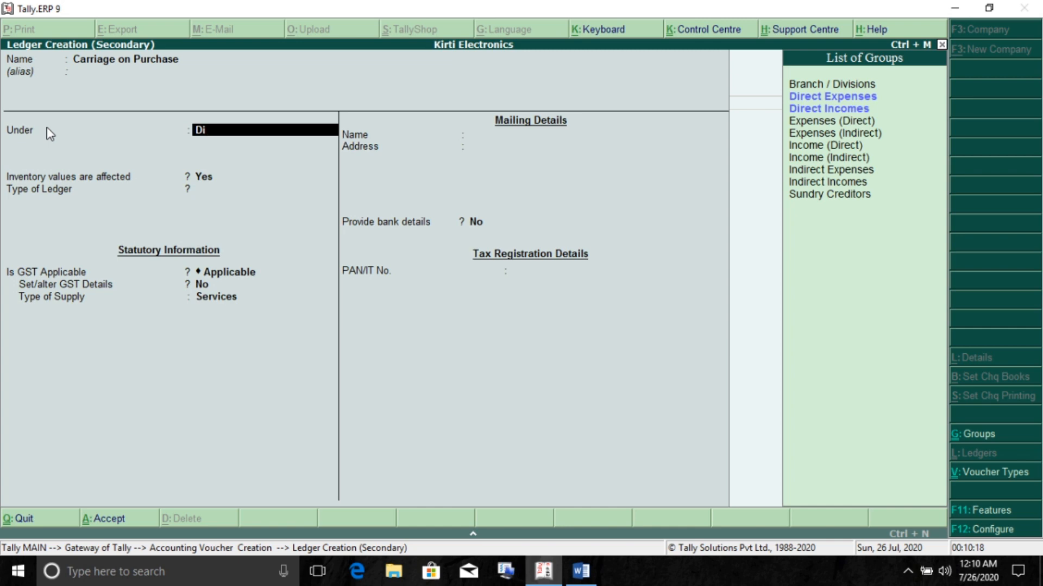
{"action": "key", "text": "Return"}
{"action": "key", "text": "ctrl+a"}
Step: Debit Carriage on Purchase with 500, credit Cash and save the payment voucher
{"action": "type", "text": "5000"}
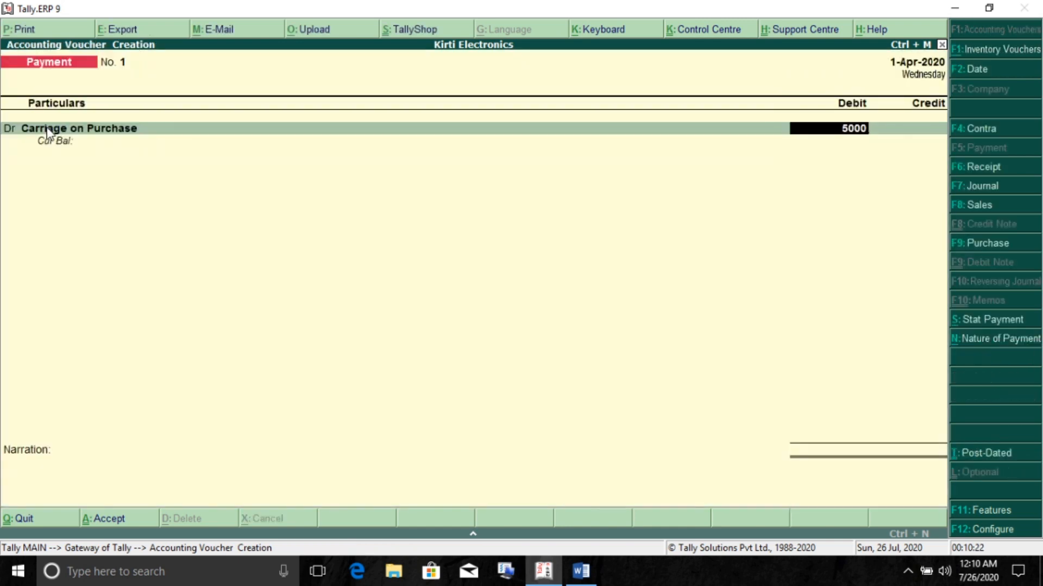
{"action": "key", "text": "Return"}
{"action": "type", "text": "cash"}
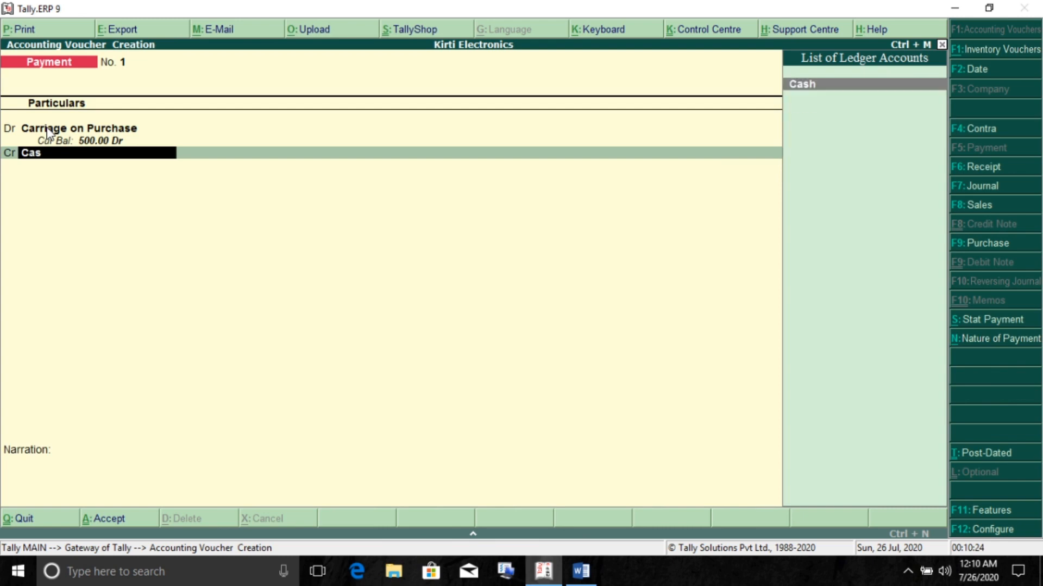
{"action": "key", "text": "Return"}
{"action": "key", "text": "Return"}
{"action": "key", "text": "Return"}
Step: Switch to Word to read transaction 3, the cash sale of Sony Laptops, and return to Tally.ERP 9
{"action": "key", "text": "alt+Tab"}
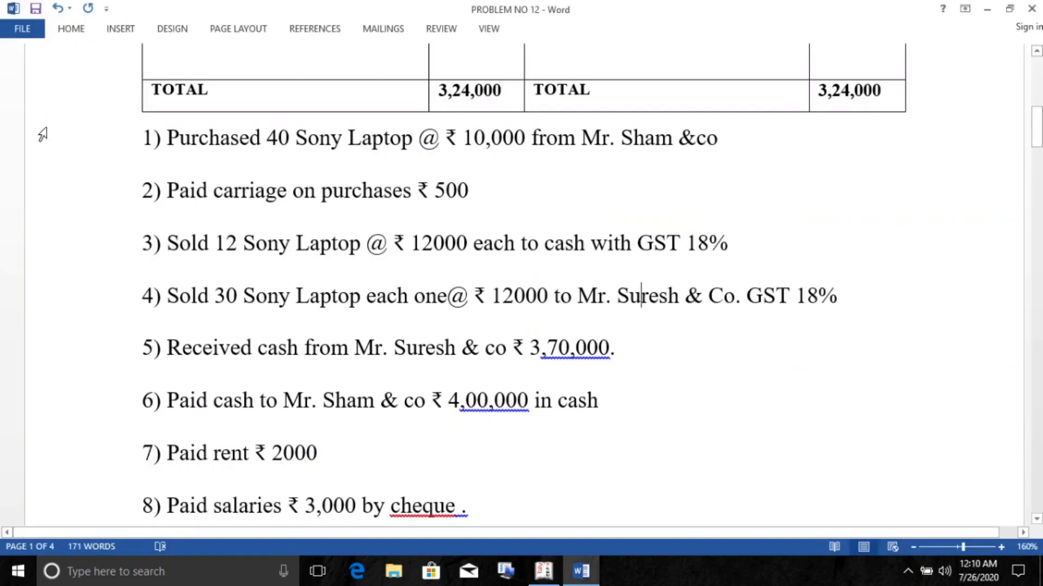
{"action": "scroll", "coordinate": [231, 207], "scroll_direction": "down", "scroll_amount": 1}
{"action": "left_click_drag", "start_coordinate": [167, 184], "coordinate": [133, 181]}
{"action": "left_click", "coordinate": [764, 201]}
{"action": "key", "text": "alt+Tab"}
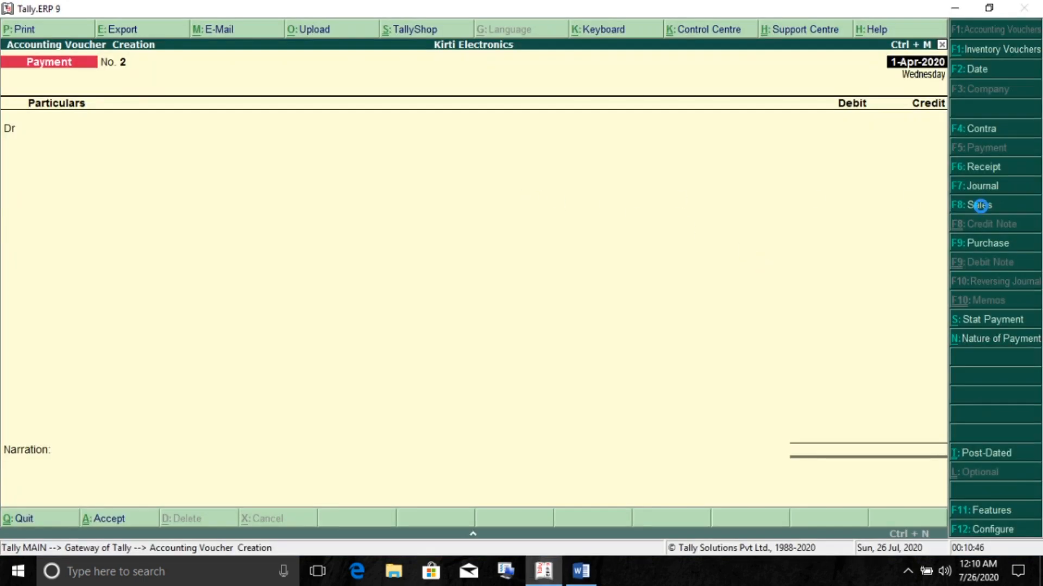
Step: Start a sales voucher with Cash as the party account and accept the default party details
{"action": "left_click", "coordinate": [980, 205]}
{"action": "left_click", "coordinate": [98, 104]}
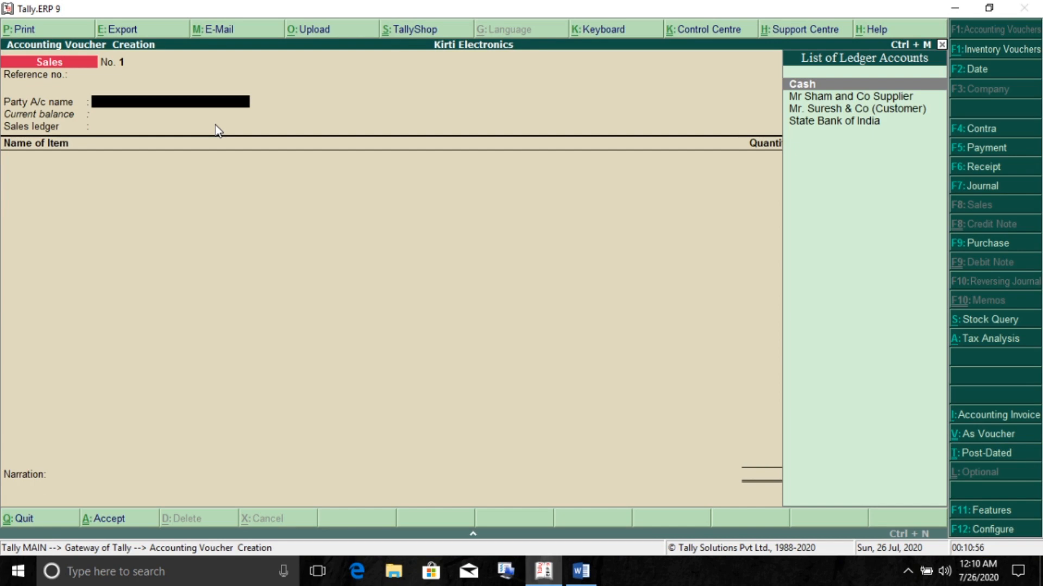
{"action": "key", "text": "Return"}
{"action": "key", "text": "ctrl+a"}
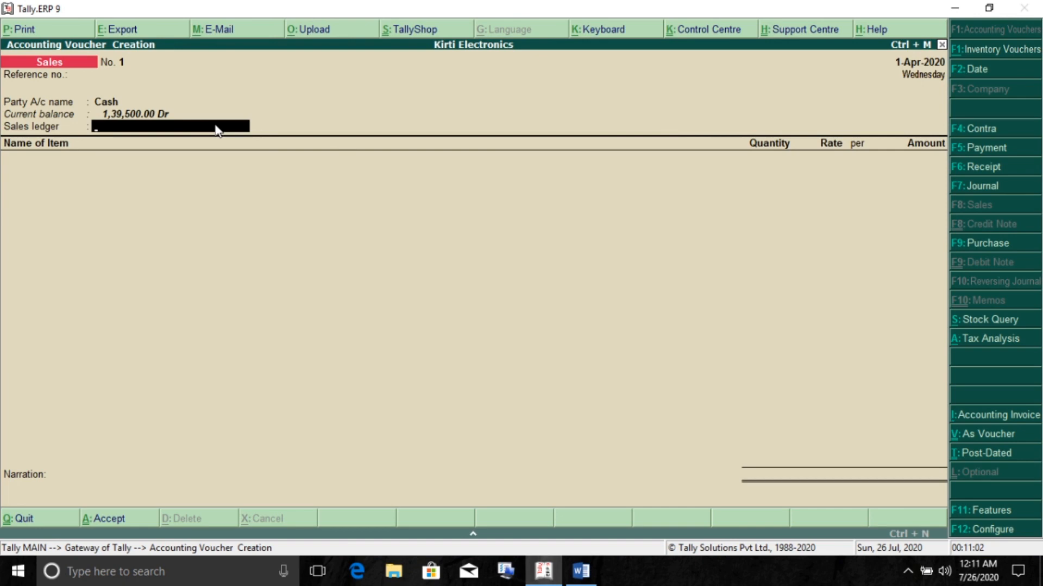
Step: Create a sales ledger named Sales A/c under Sales Accounts, with inventory values affected and type of ledger Not Applicable
{"action": "key", "text": "alt+c"}
{"action": "type", "text": "Sales A/c"}
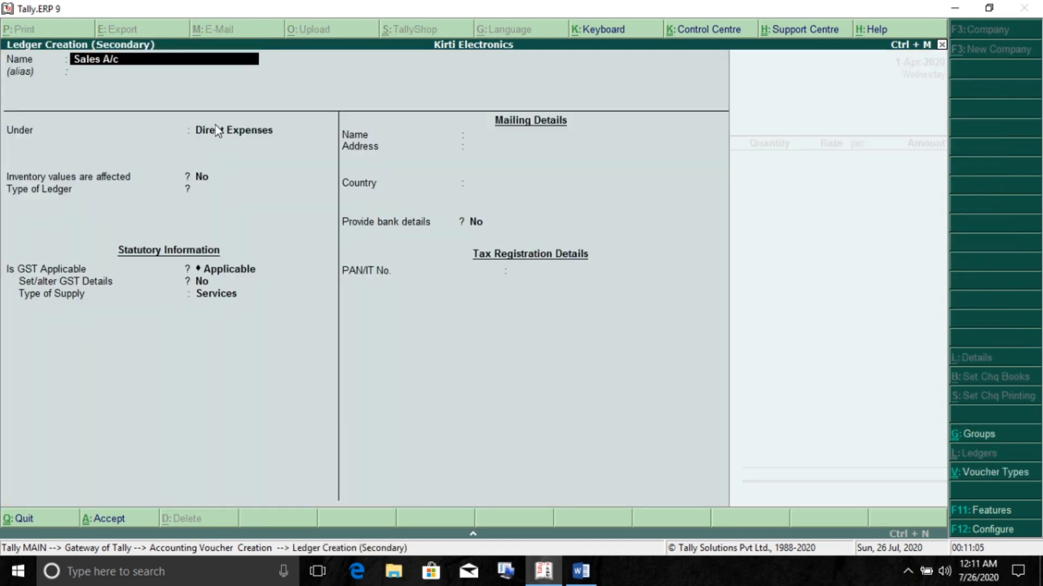
{"action": "key", "text": "Return"}
{"action": "key", "text": "Return"}
{"action": "type", "text": "Sal"}
{"action": "key", "text": "Return"}
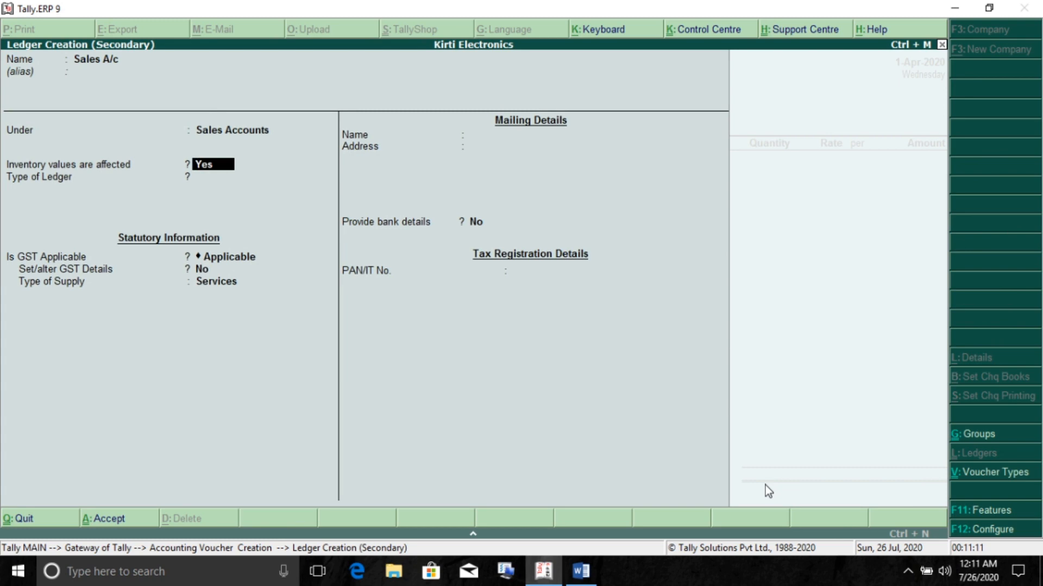
{"action": "key", "text": "Return"}
{"action": "key", "text": "Return"}
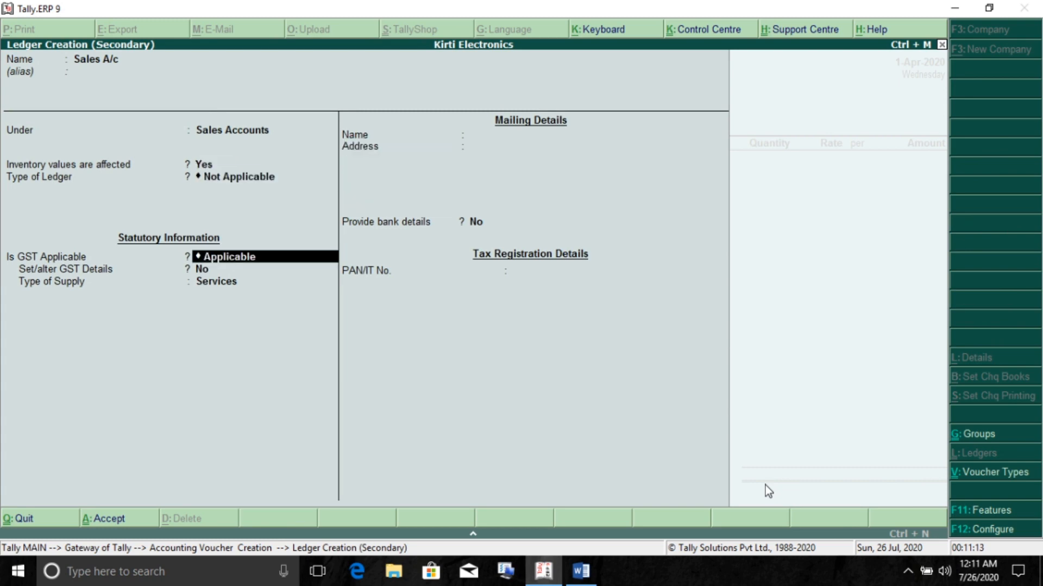
Step: Enable GST details for the Sales A/c ledger with nature of transaction Sales Taxable and integrated tax 18%
{"action": "key", "text": "Return"}
{"action": "type", "text": "y"}
{"action": "key", "text": "Return"}
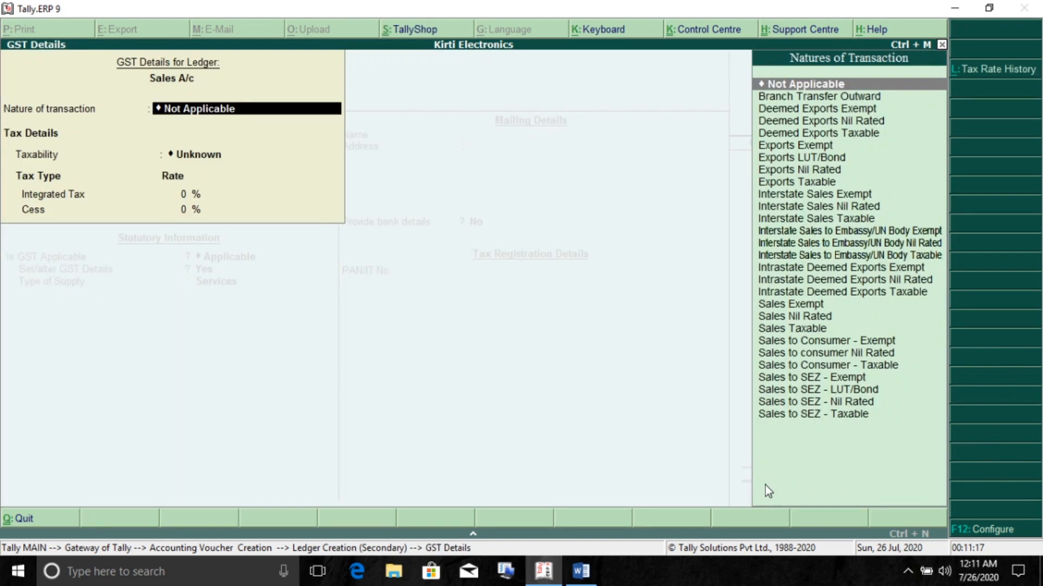
{"action": "key", "text": "Down"}
{"action": "key", "text": "Down"}
{"action": "key", "text": "Down"}
{"action": "key", "text": "Down"}
{"action": "key", "text": "Down"}
{"action": "key", "text": "Down"}
{"action": "key", "text": "Down"}
{"action": "key", "text": "Down"}
{"action": "key", "text": "Down"}
{"action": "key", "text": "Down"}
{"action": "key", "text": "Down"}
{"action": "key", "text": "Down"}
{"action": "key", "text": "Down"}
{"action": "key", "text": "Down"}
{"action": "key", "text": "Down"}
{"action": "key", "text": "Down"}
{"action": "key", "text": "Down"}
{"action": "key", "text": "Down"}
{"action": "key", "text": "Down"}
{"action": "key", "text": "Down"}
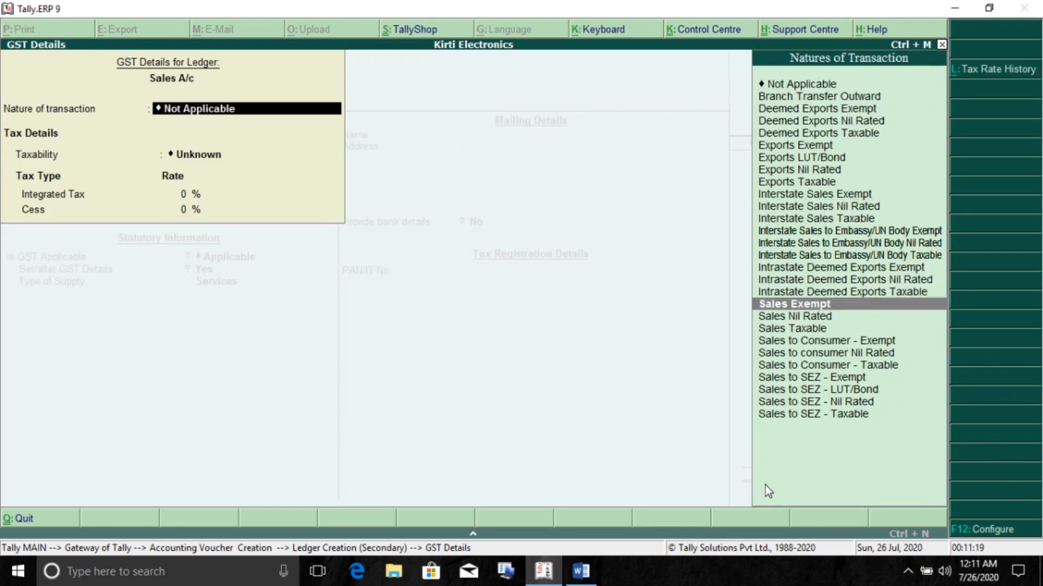
{"action": "key", "text": "Return"}
{"action": "type", "text": "18"}
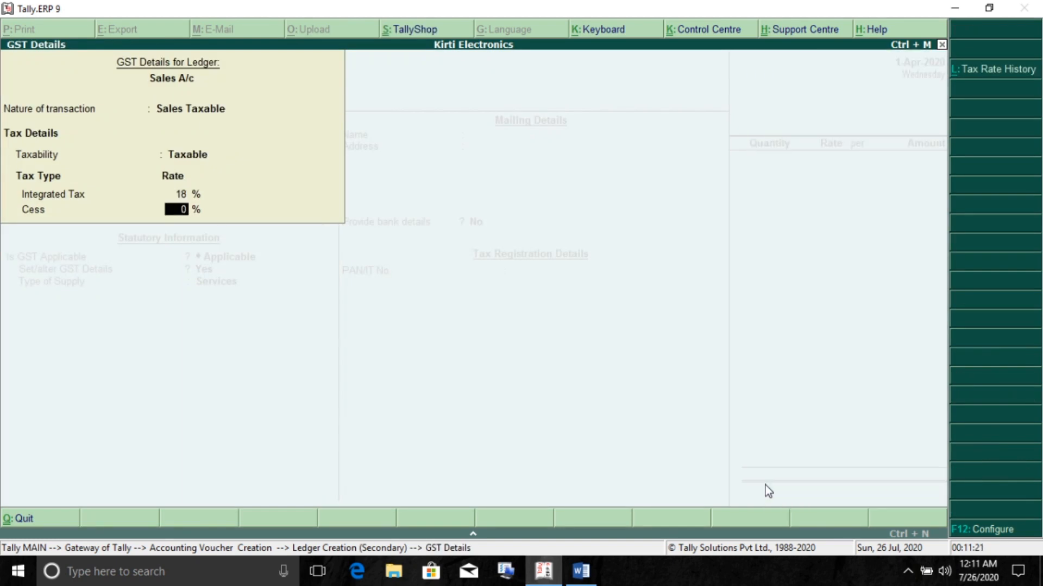
{"action": "key", "text": "Return"}
{"action": "key", "text": "Return"}
Step: Set the Sales A/c ledger's type of supply to Goods and save it as the voucher's sales ledger
{"action": "key", "text": "Up"}
{"action": "key", "text": "Return"}
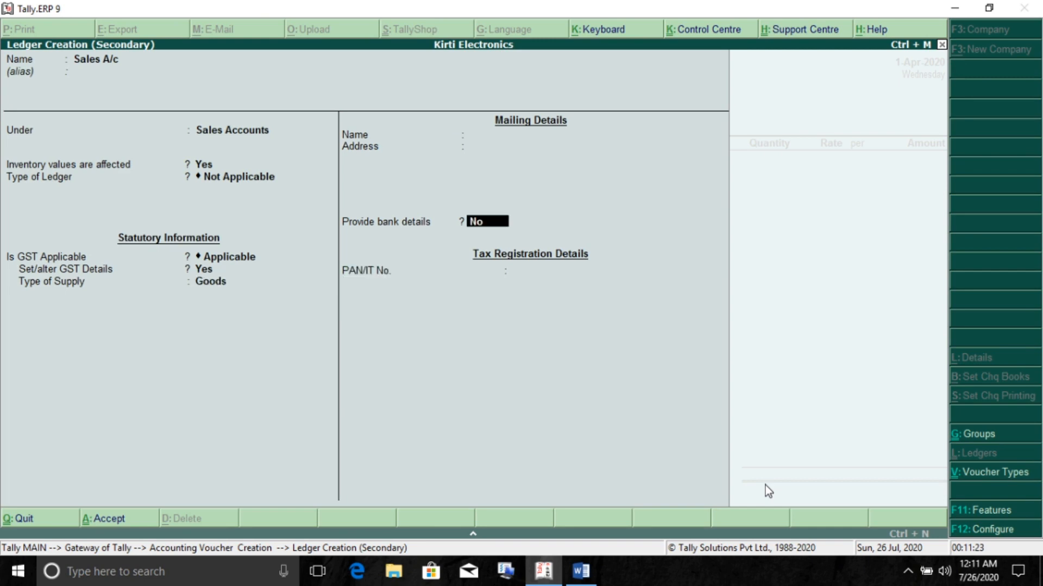
{"action": "key", "text": "Return"}
{"action": "key", "text": "Return"}
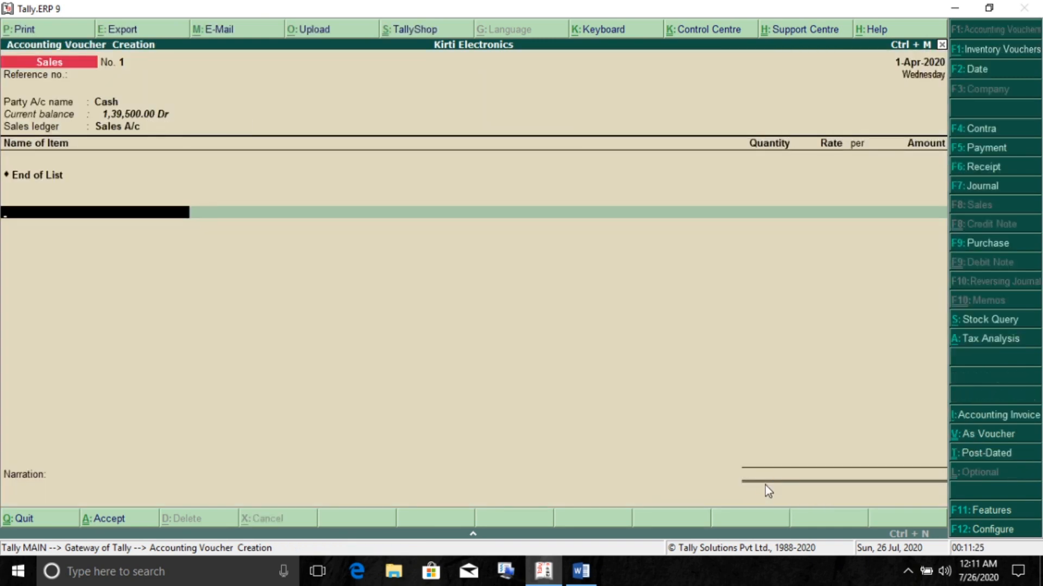
Step: Enter 12 Nos of Sony Laptop at a rate of 12000 in the cash sale and end the item list
{"action": "key", "text": "Down"}
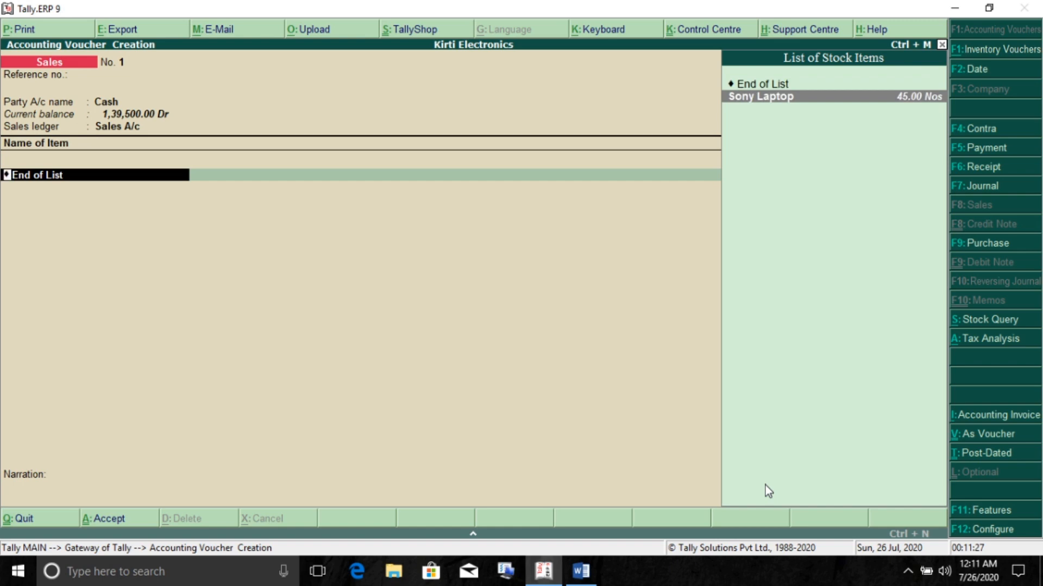
{"action": "key", "text": "Return"}
{"action": "type", "text": "12"}
{"action": "key", "text": "Return"}
{"action": "type", "text": "12000"}
{"action": "key", "text": "Return"}
{"action": "key", "text": "Return"}
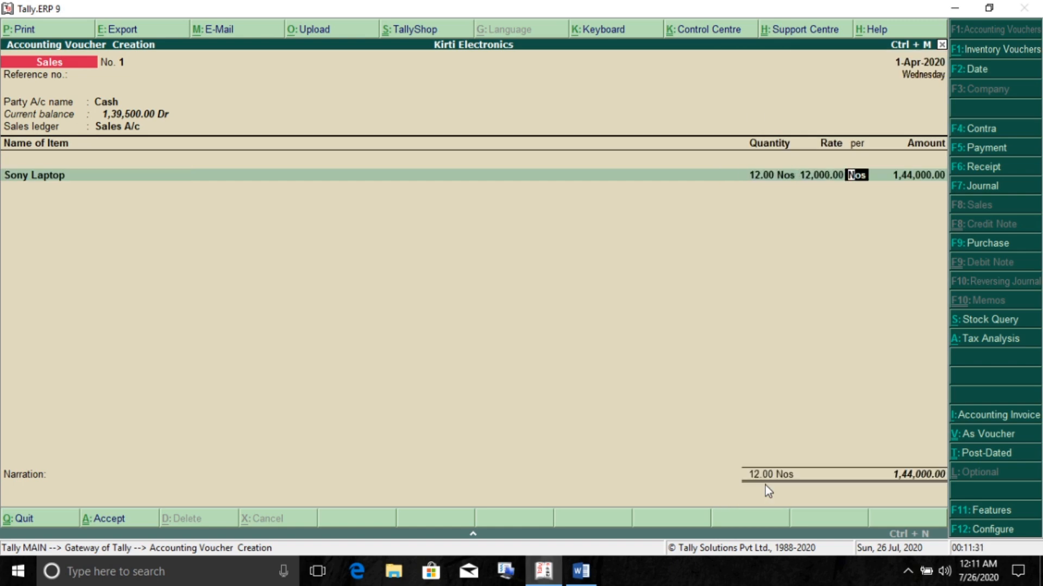
{"action": "key", "text": "Return"}
{"action": "key", "text": "Return"}
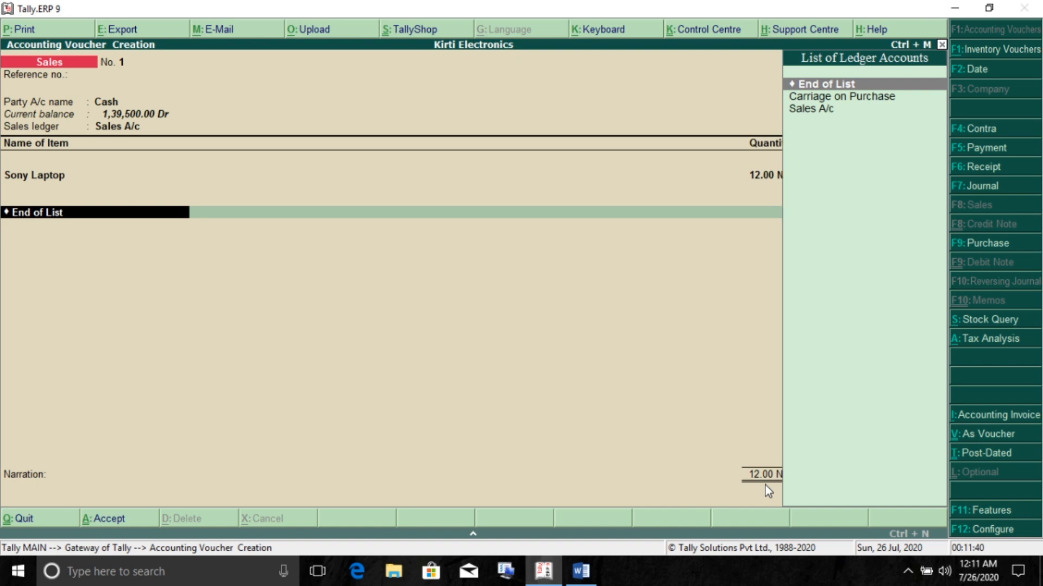
Step: Start a new ledger named CGST under Duties & Taxes from the sales voucher
{"action": "key", "text": "alt+c"}
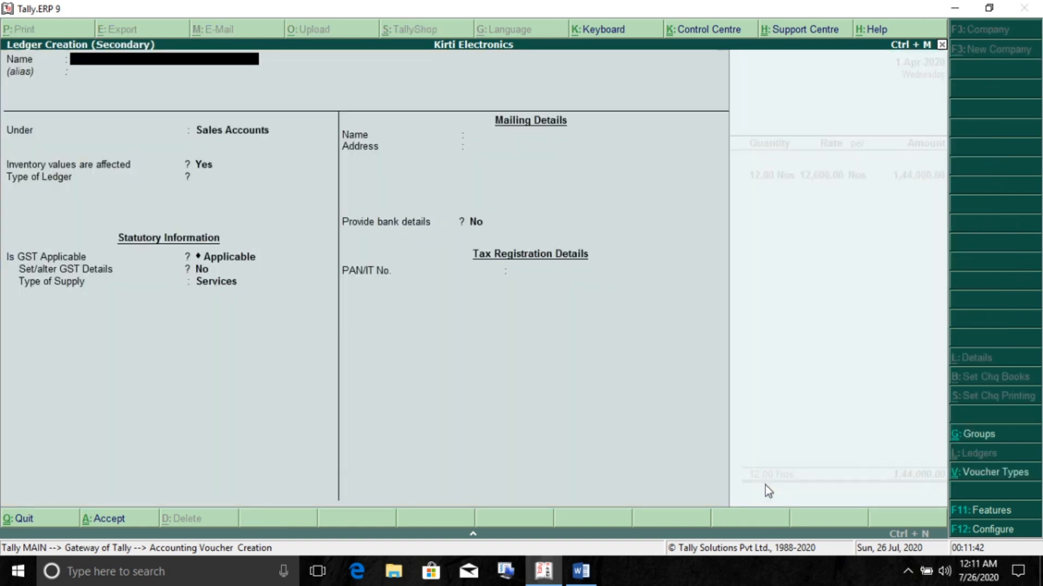
{"action": "type", "text": "CGST"}
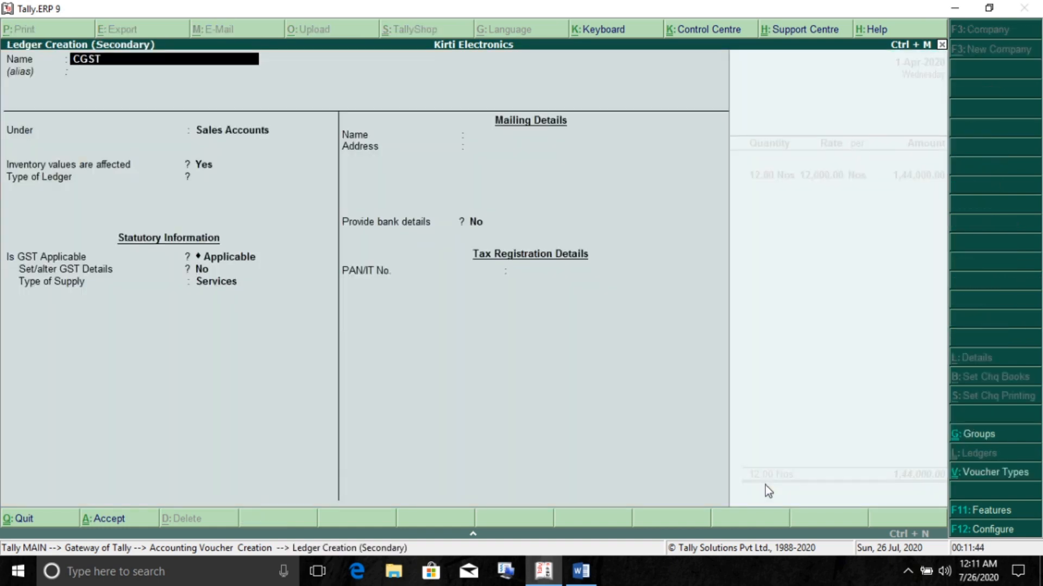
{"action": "key", "text": "Return"}
{"action": "key", "text": "Return"}
{"action": "type", "text": "Duties & Taxes"}
{"action": "key", "text": "Return"}
Step: Set the CGST ledger to duty type GST, Central Tax and 9%, save it and add it to the sale
{"action": "key", "text": "Return"}
{"action": "key", "text": "BackSpace"}
{"action": "key", "text": "Up"}
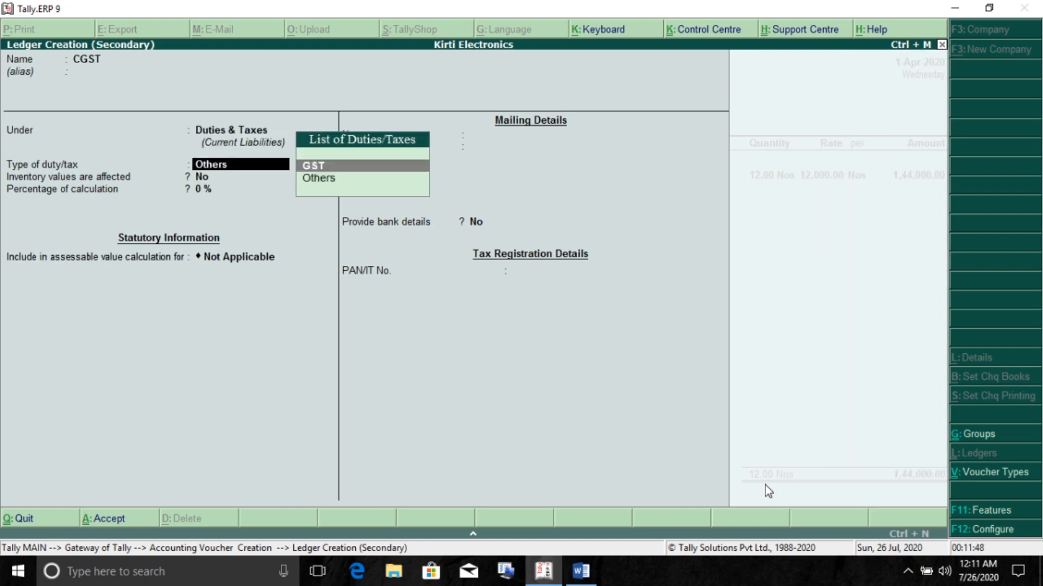
{"action": "key", "text": "Return"}
{"action": "key", "text": "Return"}
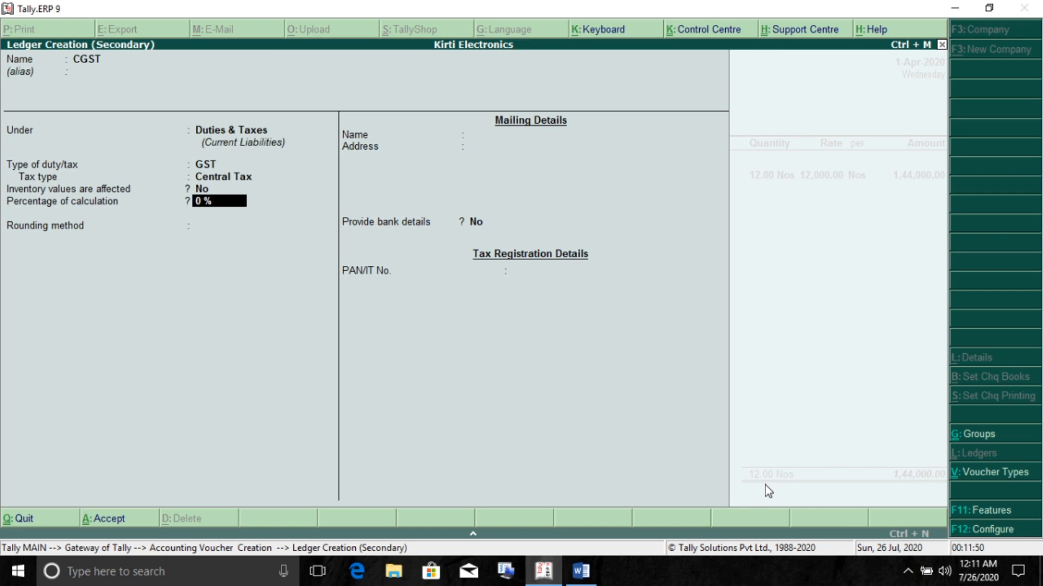
{"action": "type", "text": "9"}
{"action": "key", "text": "Return"}
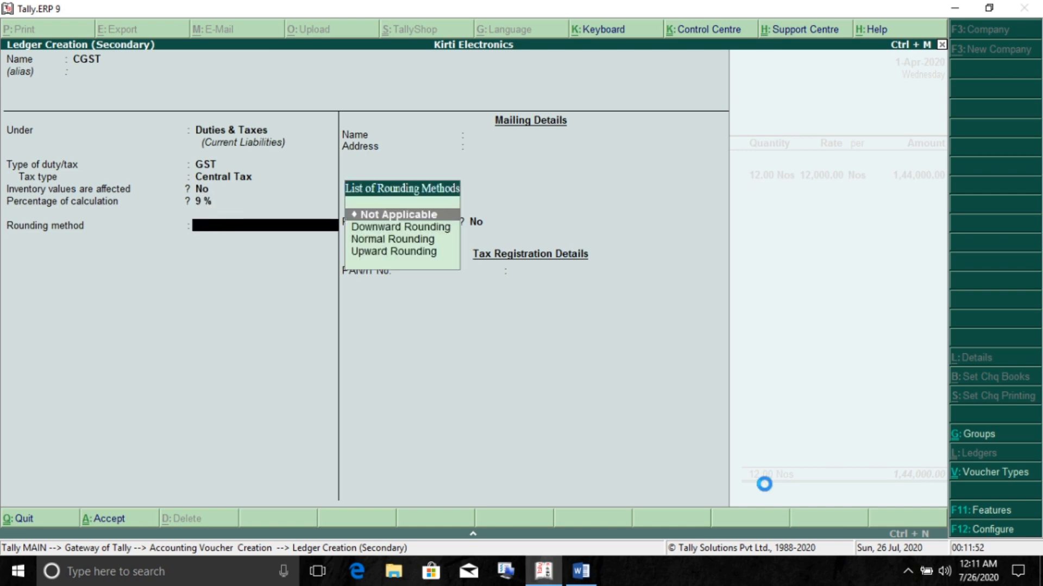
{"action": "key", "text": "ctrl+a"}
{"action": "key", "text": "Return"}
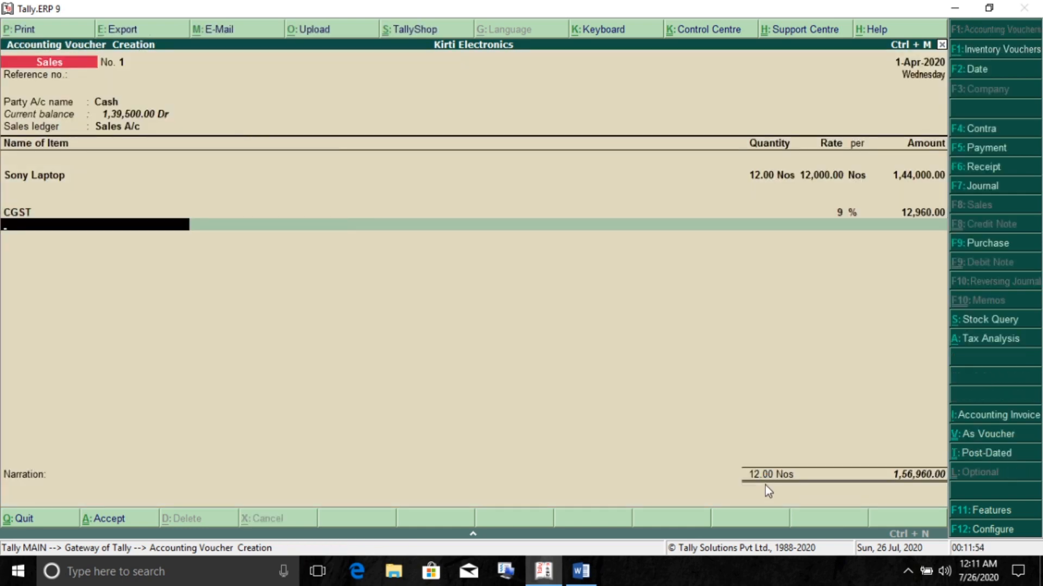
Step: Start a new ledger named SGST under Duties & Taxes from the sales voucher
{"action": "key", "text": "alt+c"}
{"action": "type", "text": "SGS"}
{"action": "key", "text": "Return"}
{"action": "key", "text": "Return"}
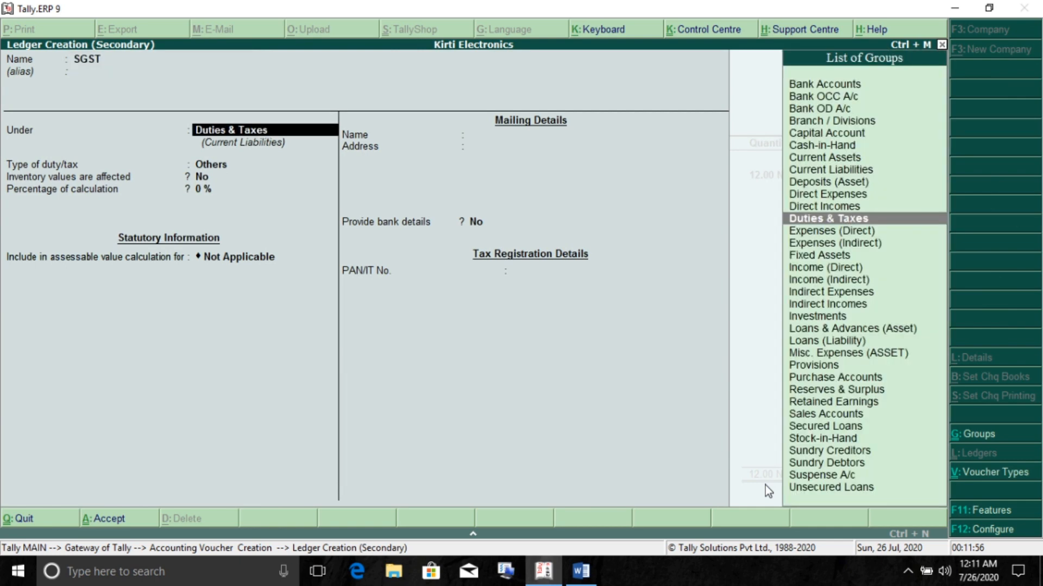
{"action": "key", "text": "Return"}
Step: Set the SGST ledger to duty type GST, State Tax and 9%, save it and add it to the sale
{"action": "key", "text": "Up"}
{"action": "key", "text": "Return"}
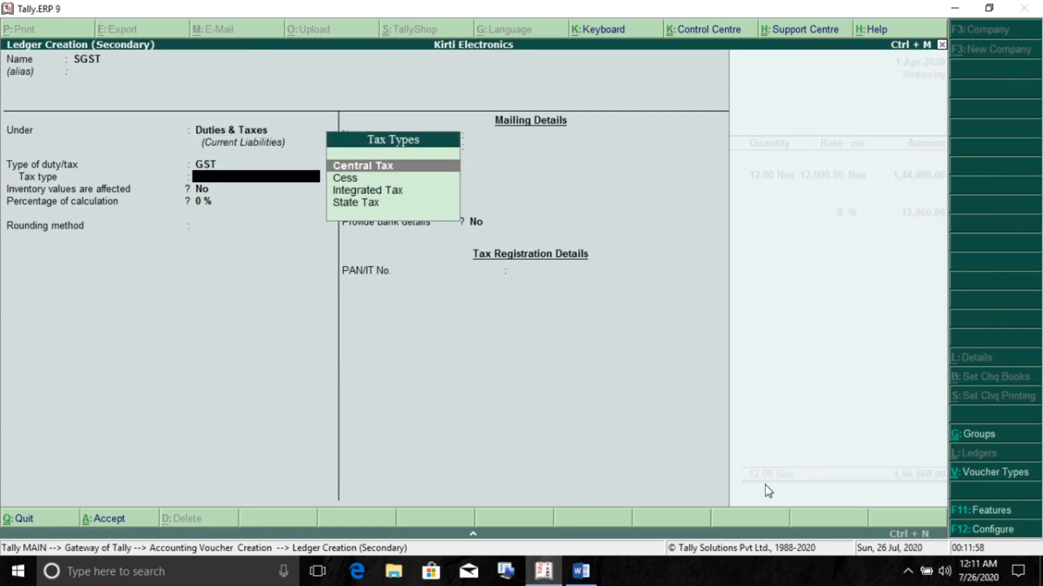
{"action": "key", "text": "Down"}
{"action": "key", "text": "Down"}
{"action": "key", "text": "Down"}
{"action": "key", "text": "Return"}
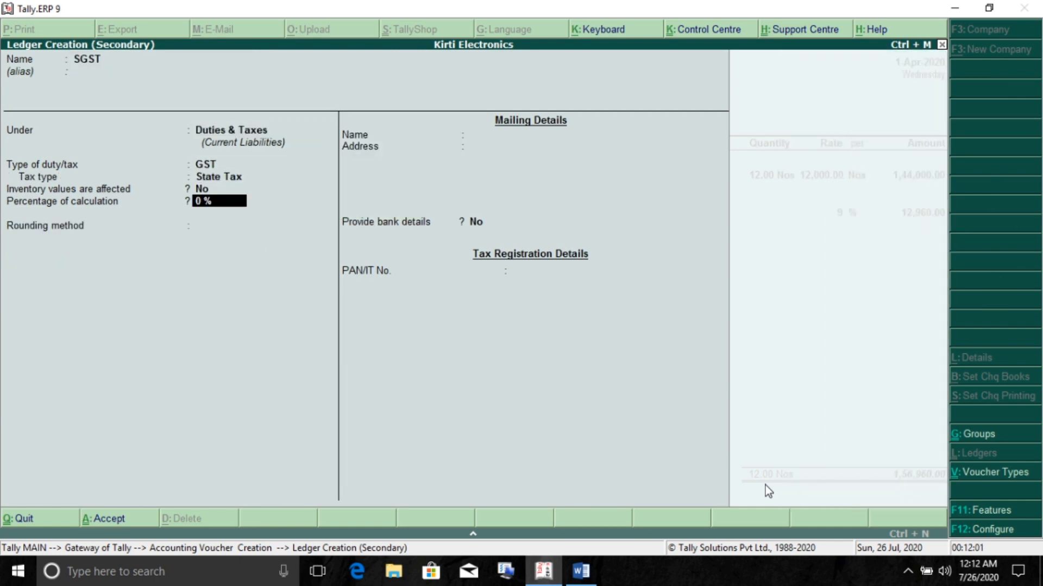
{"action": "type", "text": "9"}
{"action": "key", "text": "Return"}
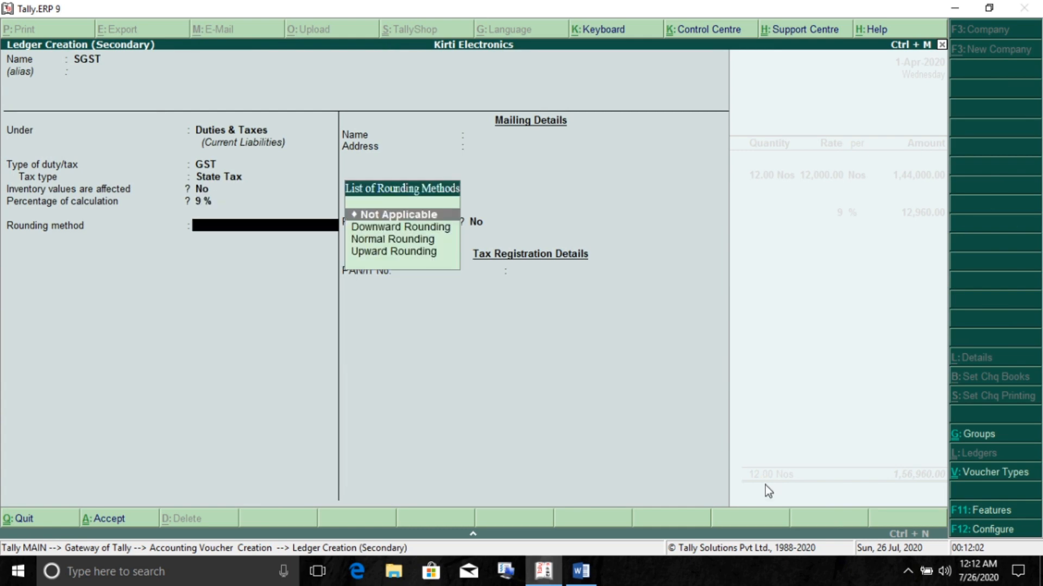
{"action": "key", "text": "ctrl+a"}
{"action": "key", "text": "Return"}
Step: Close the tax list without a narration and save the cash sales voucher
{"action": "key", "text": "Return"}
{"action": "key", "text": "Return"}
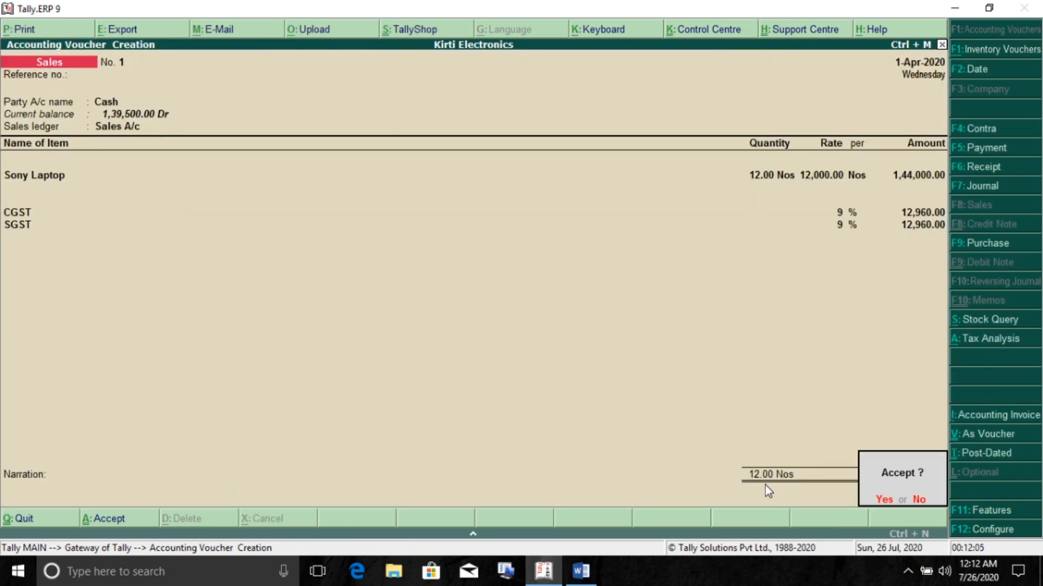
{"action": "key", "text": "Return"}
Step: Switch to Word to read transaction 4, the credit sale of Sony Laptops, and return to Tally.ERP 9
{"action": "key", "text": "alt+Tab"}
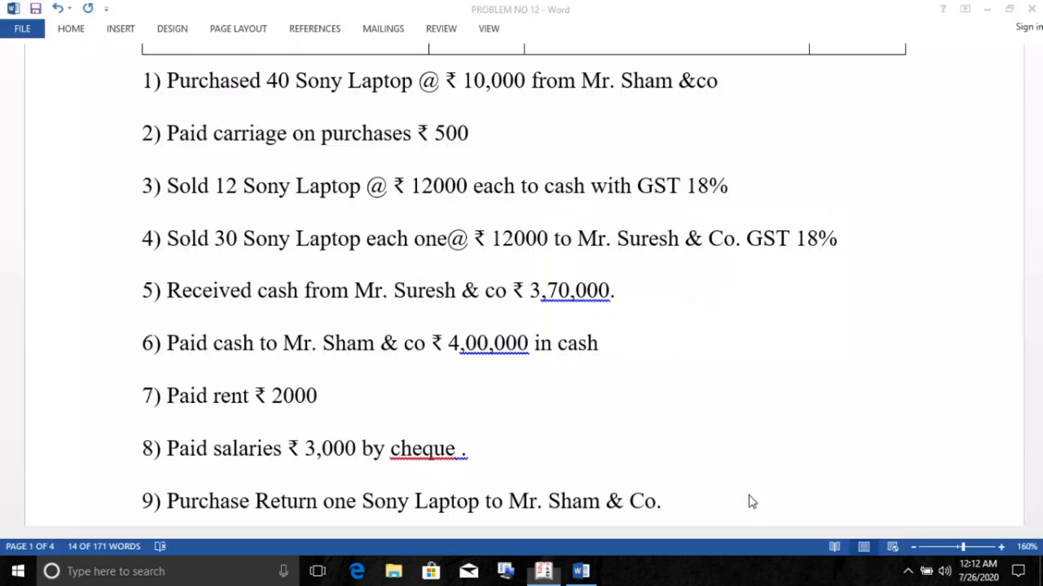
{"action": "left_click_drag", "start_coordinate": [167, 240], "coordinate": [847, 247]}
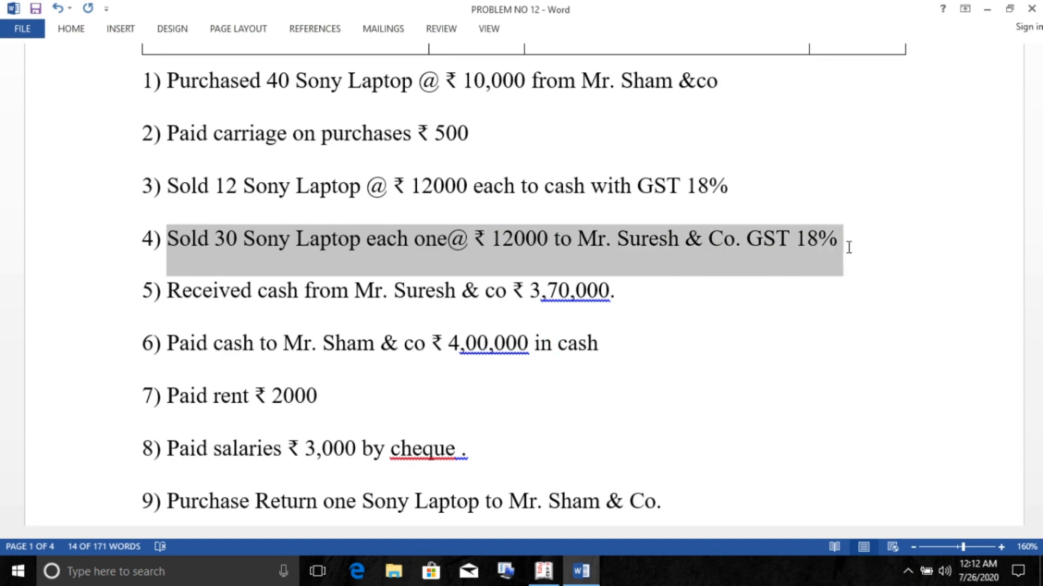
{"action": "key", "text": "alt+Tab"}
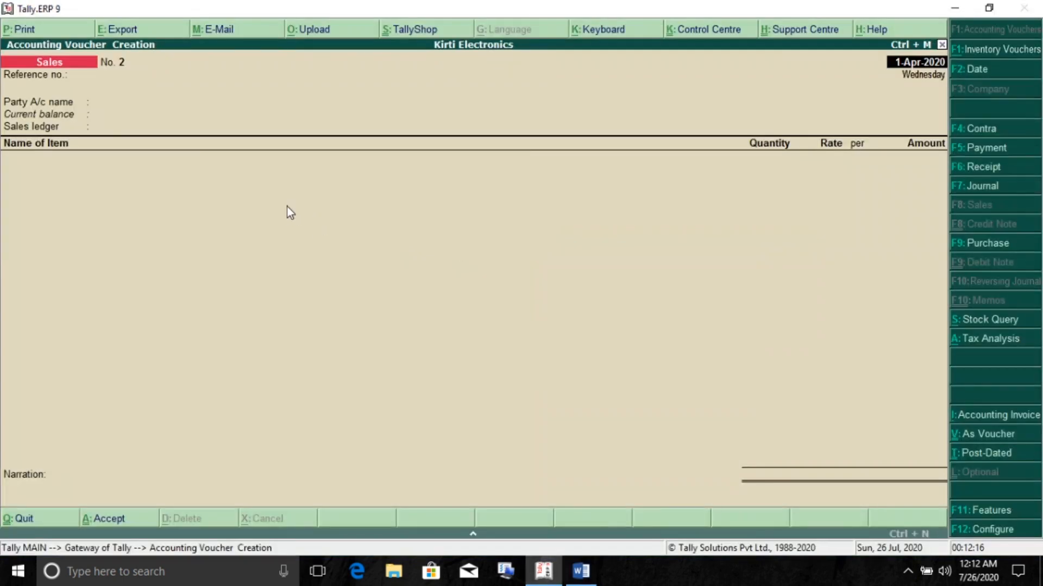
Step: Set the Suresh & Co customer as the second sales voucher's party, accepting the default party details and Sales A/c
{"action": "left_click", "coordinate": [99, 102]}
{"action": "type", "text": "Su"}
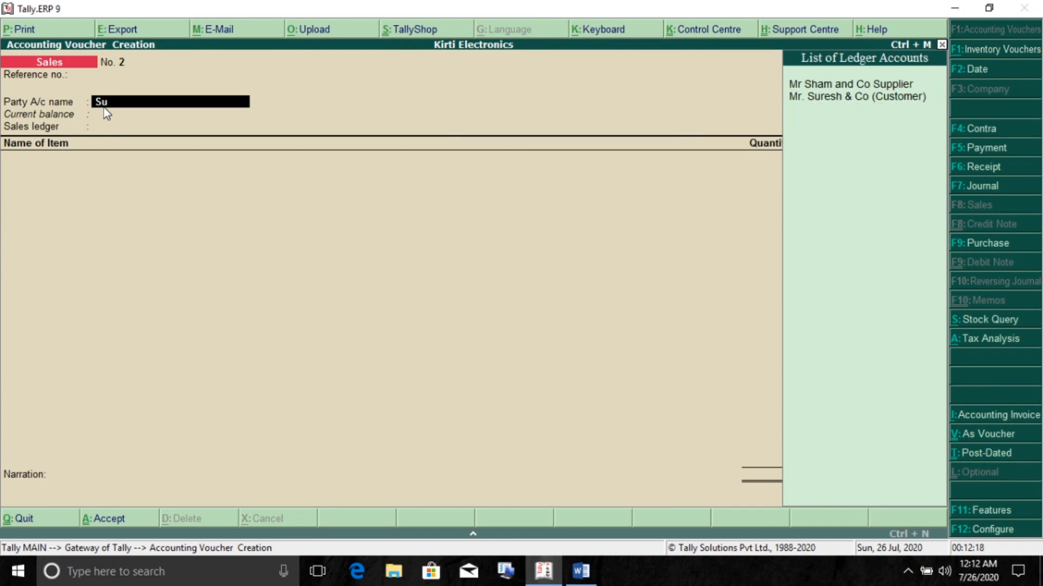
{"action": "key", "text": "Down"}
{"action": "key", "text": "Return"}
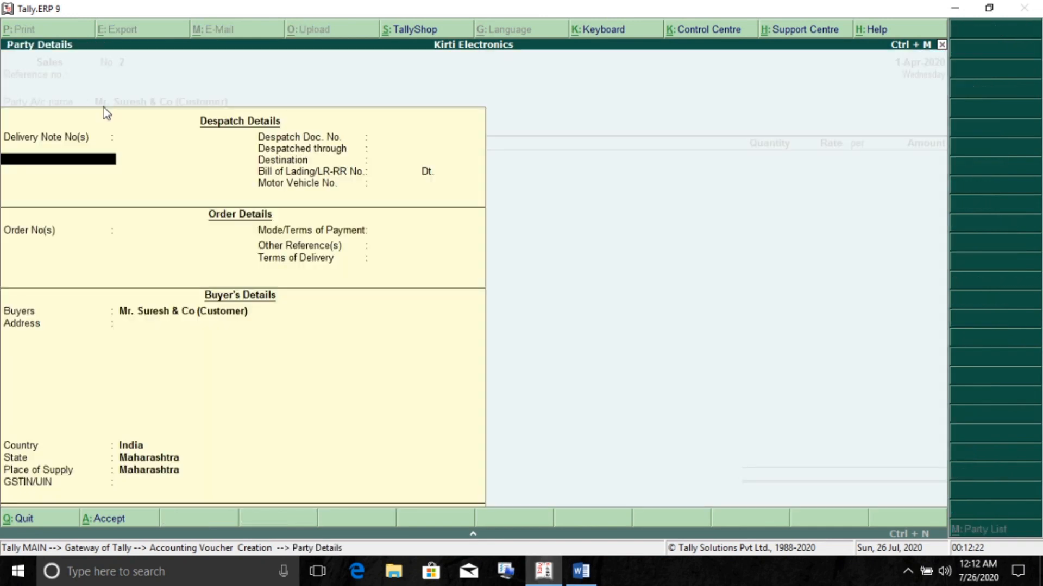
{"action": "key", "text": "ctrl+a"}
{"action": "key", "text": "Return"}
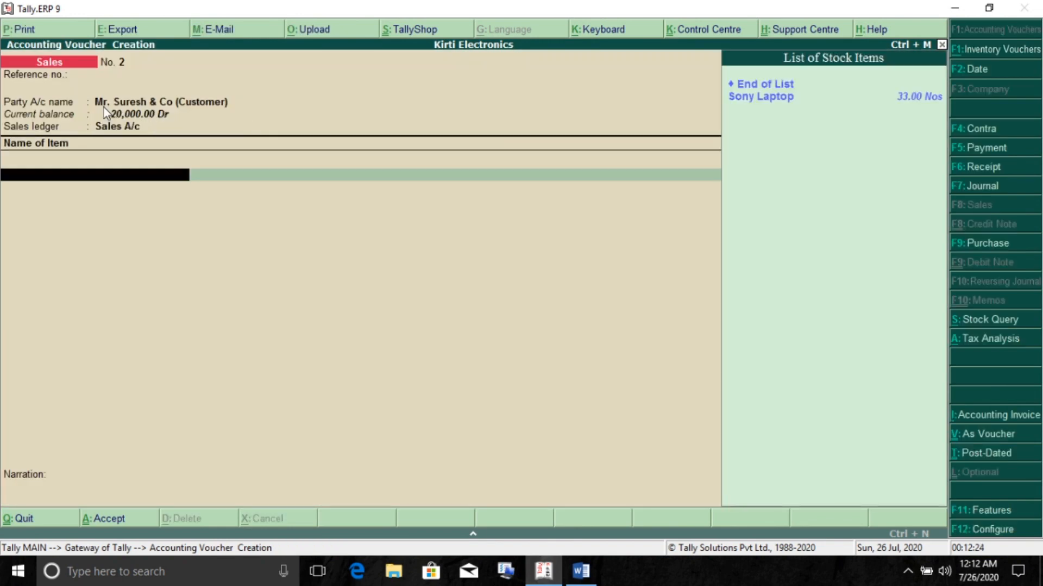
Step: Enter 30 Nos of Sony Laptop at a rate of 12,000 in the credit sale and end the item list
{"action": "key", "text": "Down"}
{"action": "key", "text": "Return"}
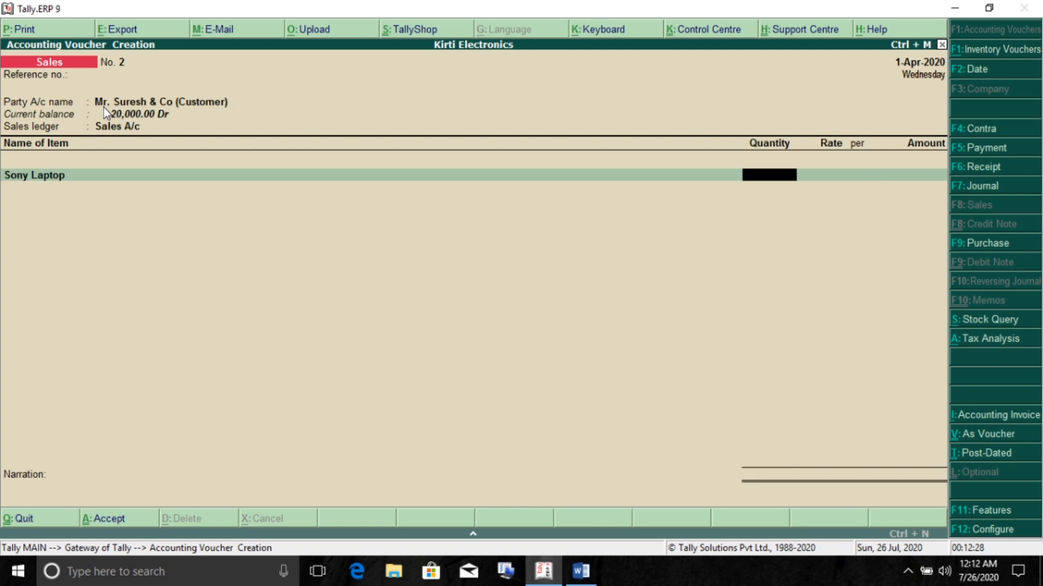
{"action": "type", "text": "30"}
{"action": "key", "text": "Return"}
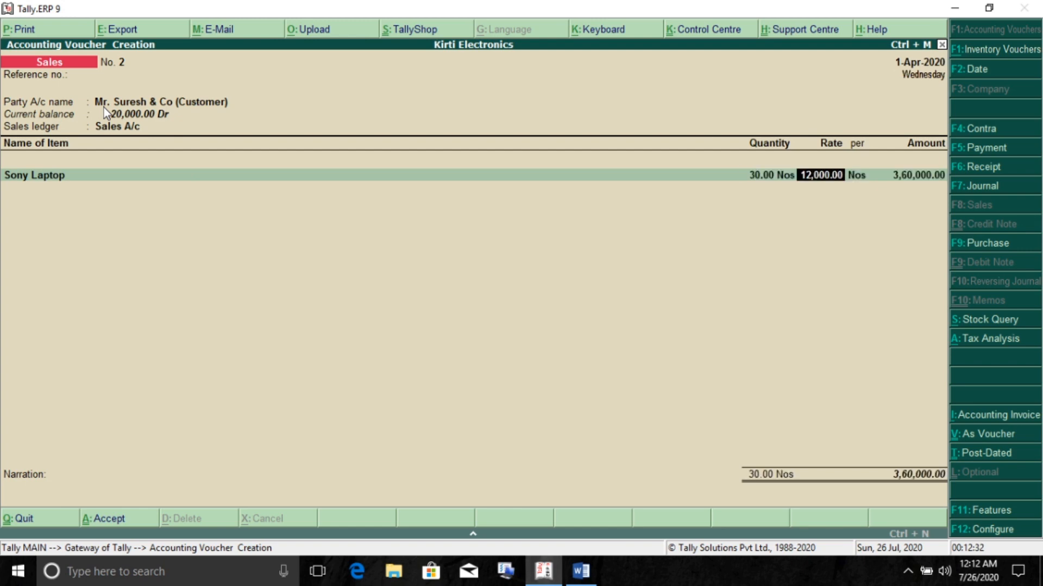
{"action": "key", "text": "Return"}
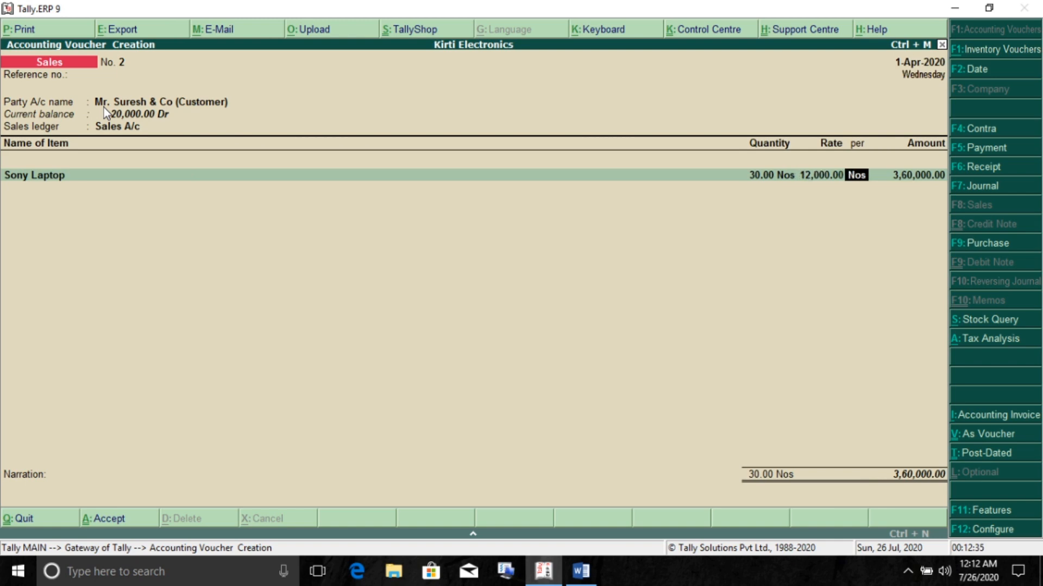
{"action": "key", "text": "Return"}
{"action": "key", "text": "Return"}
{"action": "key", "text": "Return"}
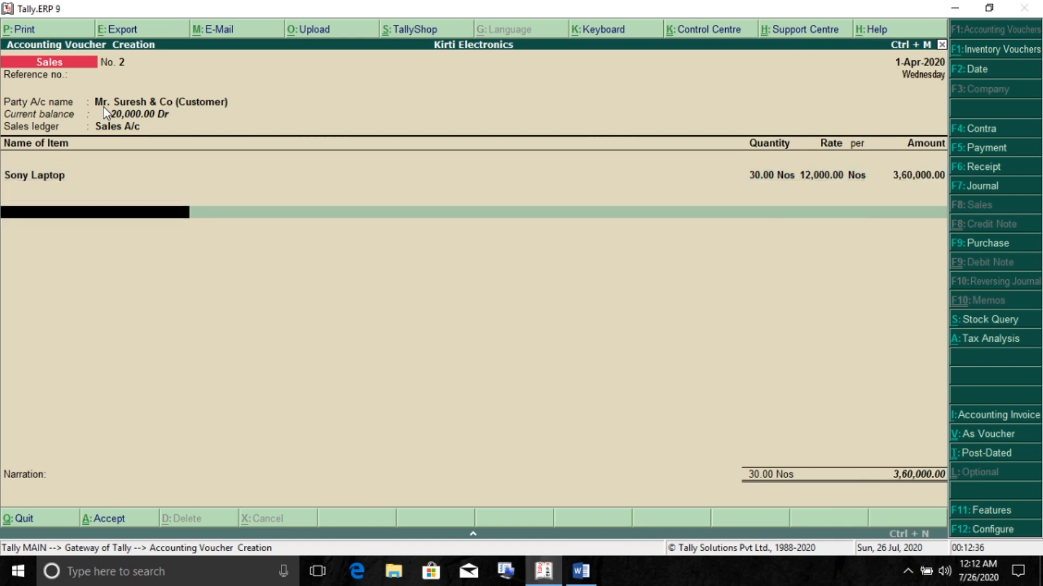
Step: Add CGST and SGST at 9% each to the credit sale and save the sales voucher without a narration
{"action": "type", "text": "Cg"}
{"action": "key", "text": "Return"}
{"action": "key", "text": "Return"}
{"action": "type", "text": "Sg"}
{"action": "key", "text": "Return"}
{"action": "key", "text": "Return"}
{"action": "key", "text": "Return"}
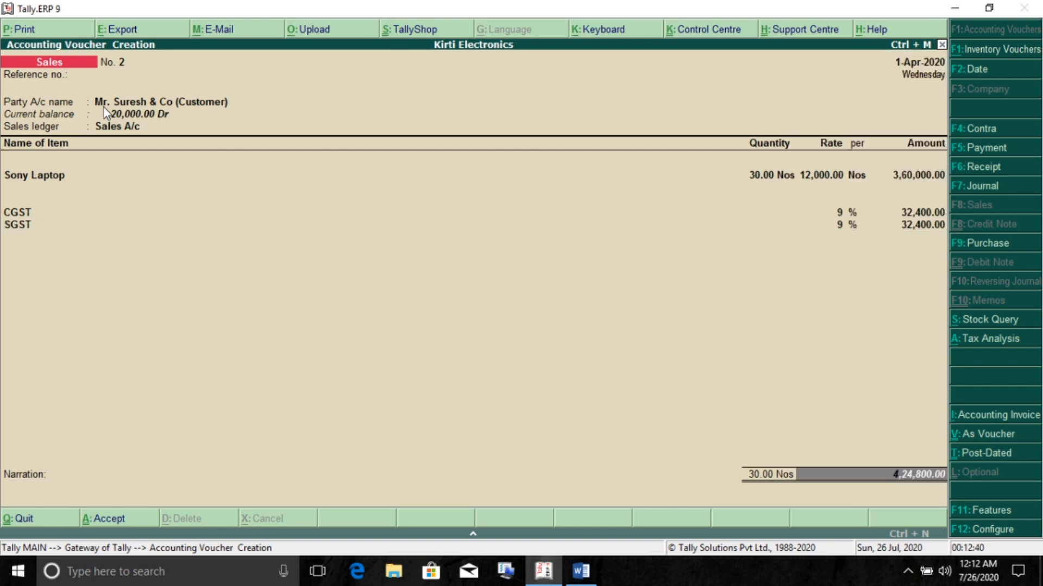
{"action": "key", "text": "Return"}
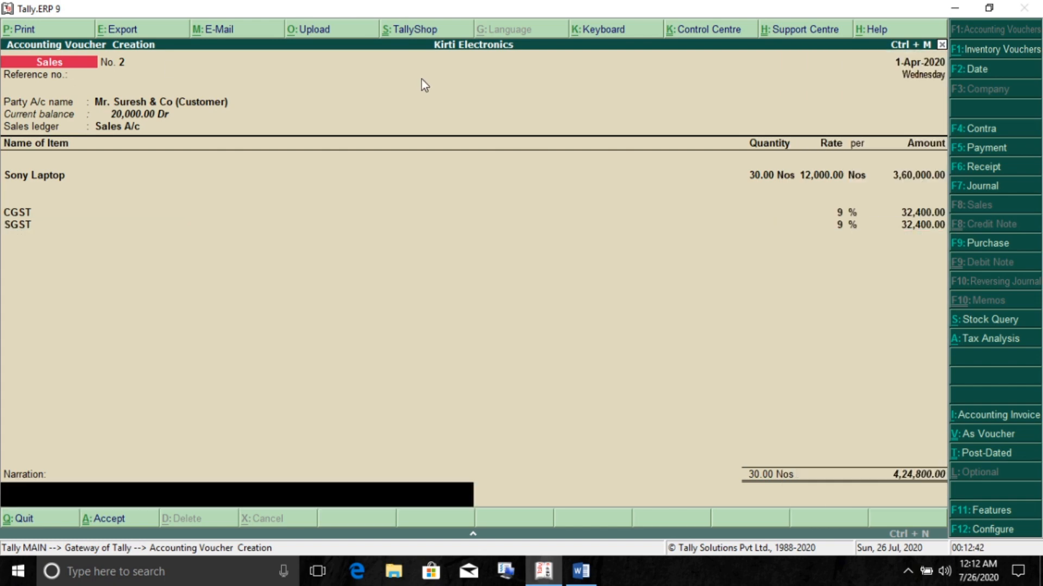
{"action": "key", "text": "Return"}
{"action": "key", "text": "Return"}
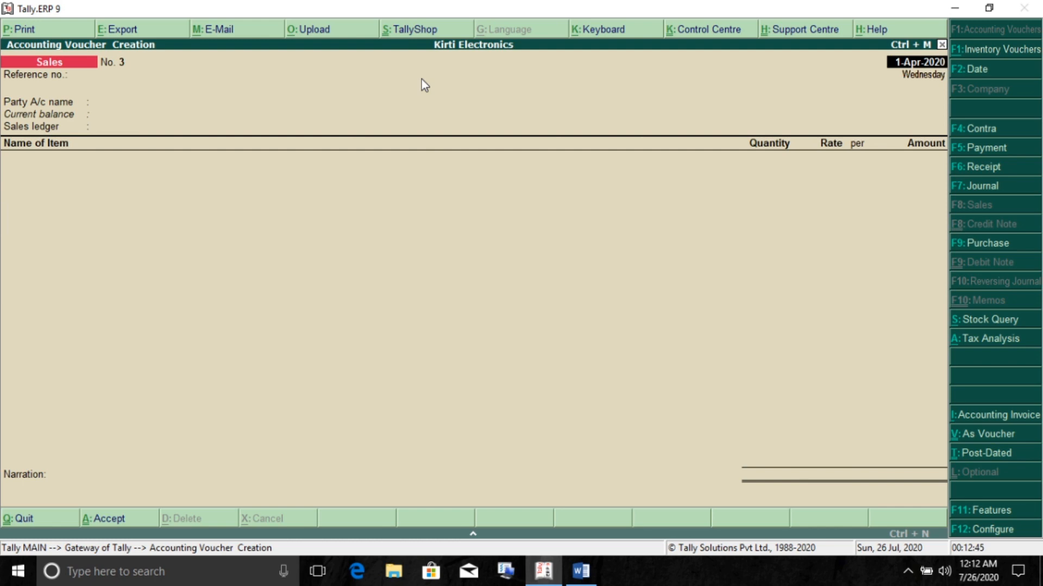
Step: Switch to Word to read transaction 5, the cash receipt from Suresh & Co, and return to Tally.ERP 9
{"action": "key", "text": "alt+Tab"}
{"action": "scroll", "coordinate": [294, 237], "scroll_direction": "down", "scroll_amount": 2}
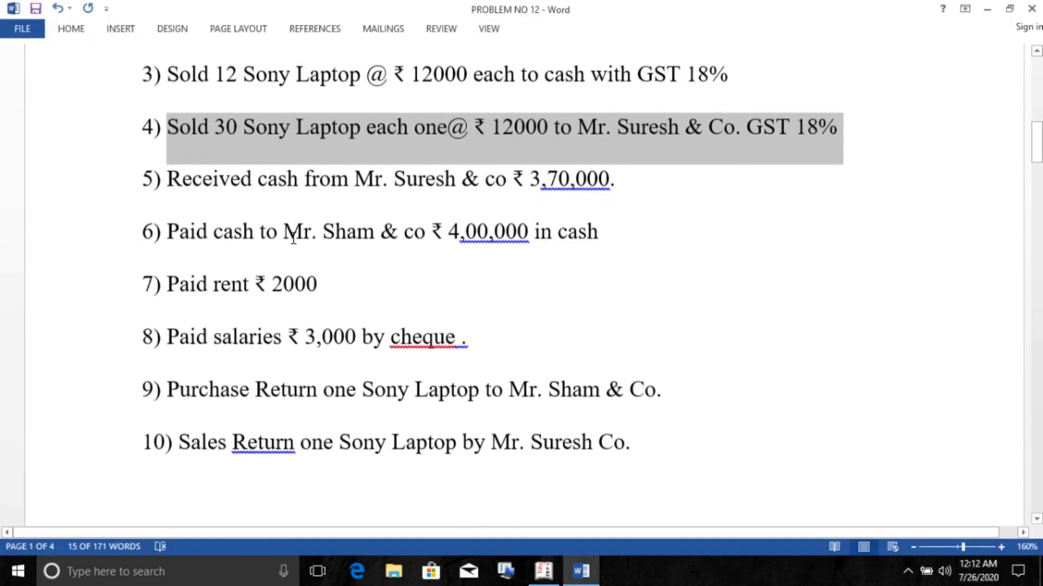
{"action": "left_click_drag", "start_coordinate": [168, 177], "coordinate": [531, 182]}
{"action": "key", "text": "alt+Tab"}
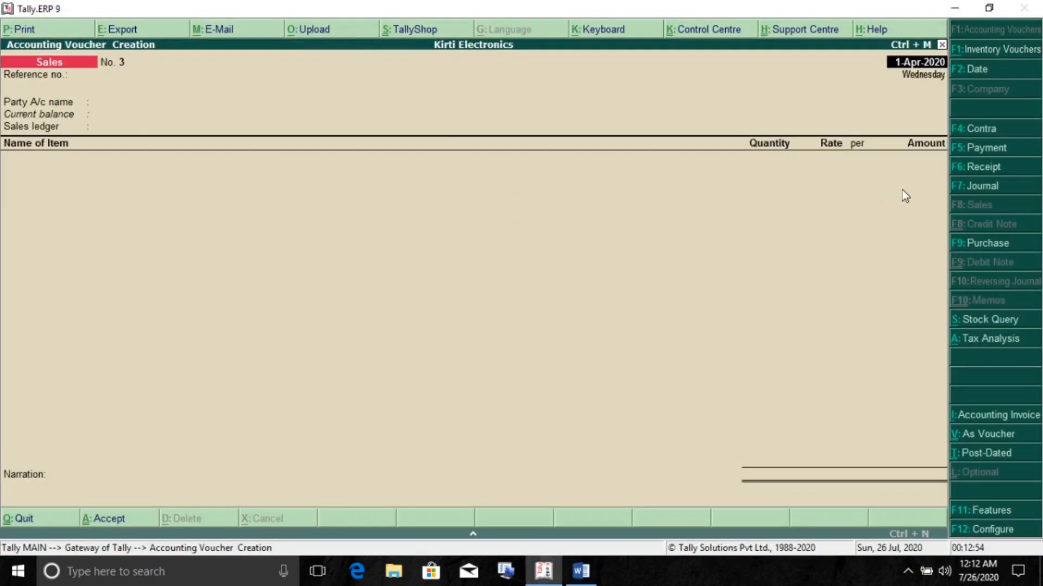
Step: Start a receipt voucher and credit the Suresh & Co customer with 3,70,000 against bill reference 2
{"action": "left_click", "coordinate": [976, 167]}
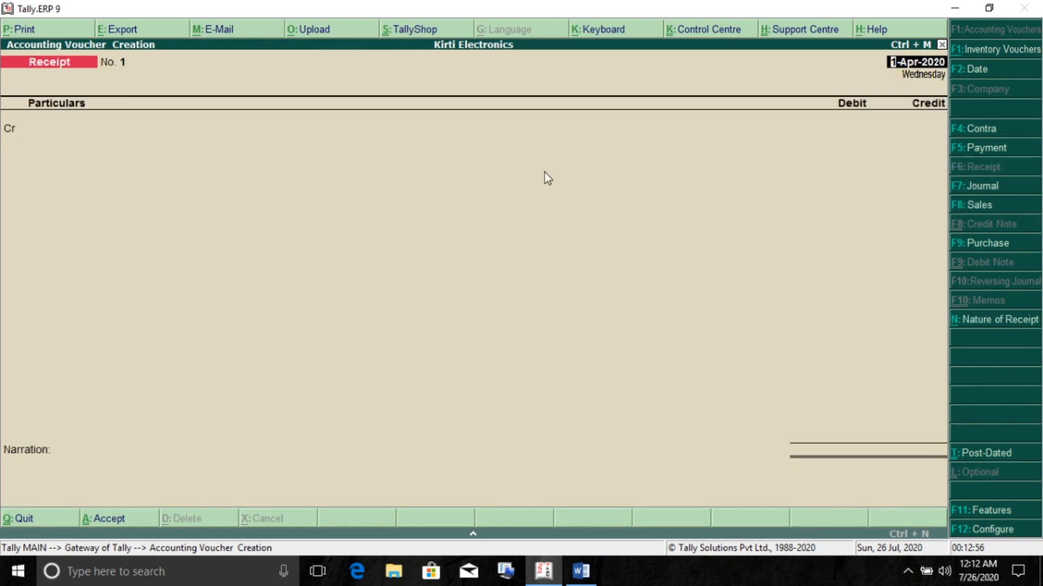
{"action": "left_click", "coordinate": [80, 127]}
{"action": "type", "text": "Sur"}
{"action": "key", "text": "Return"}
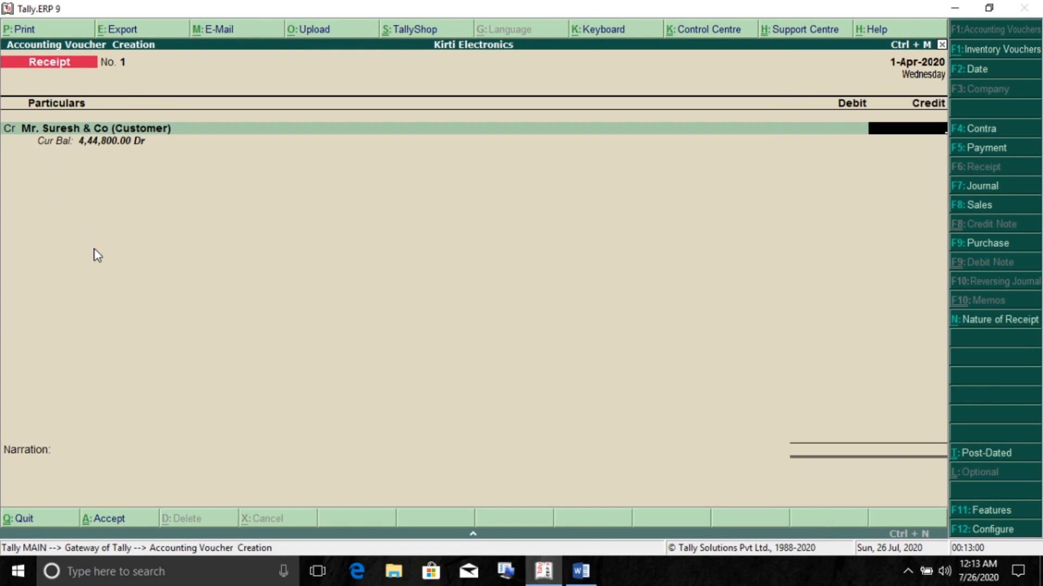
{"action": "type", "text": "370000"}
{"action": "key", "text": "Return"}
{"action": "key", "text": "Return"}
{"action": "key", "text": "Return"}
{"action": "key", "text": "Return"}
{"action": "key", "text": "Return"}
Step: Debit Cash for the full receipt amount and save the receipt voucher without a narration
{"action": "type", "text": "cas"}
{"action": "key", "text": "Return"}
{"action": "key", "text": "Return"}
{"action": "key", "text": "Return"}
{"action": "key", "text": "Return"}
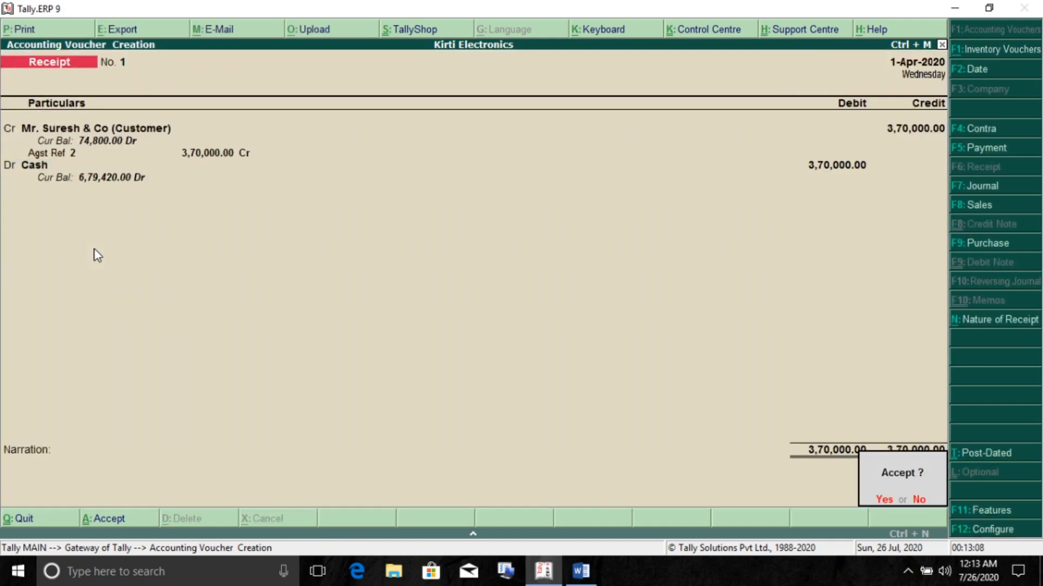
Step: Switch to Word to read transaction 6, the cash payment to Sham & Co, and return to Tally.ERP 9
{"action": "key", "text": "alt+Tab"}
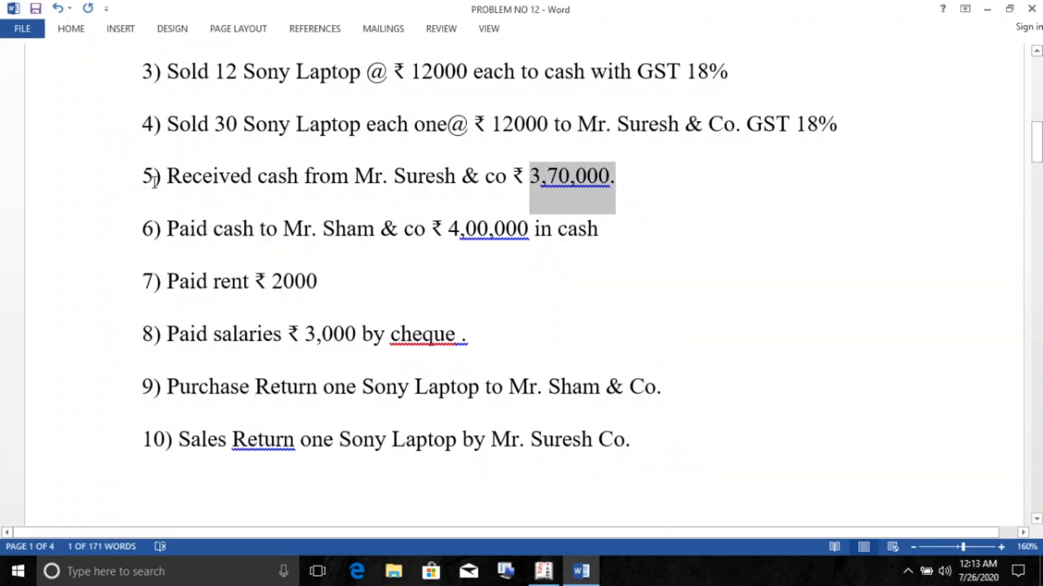
{"action": "left_click_drag", "start_coordinate": [154, 228], "coordinate": [622, 237]}
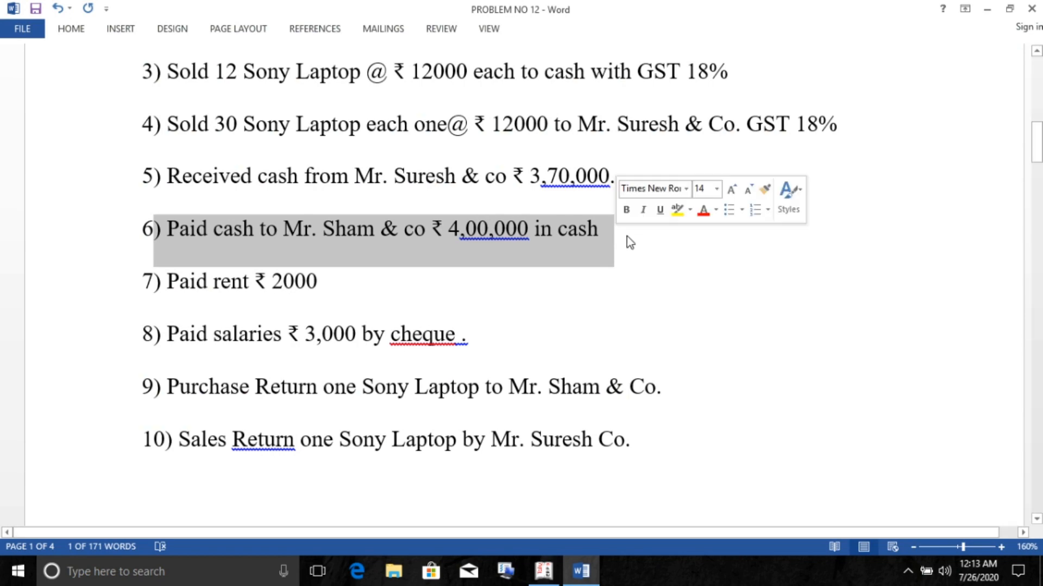
{"action": "left_click", "coordinate": [608, 235]}
{"action": "key", "text": "alt+Tab"}
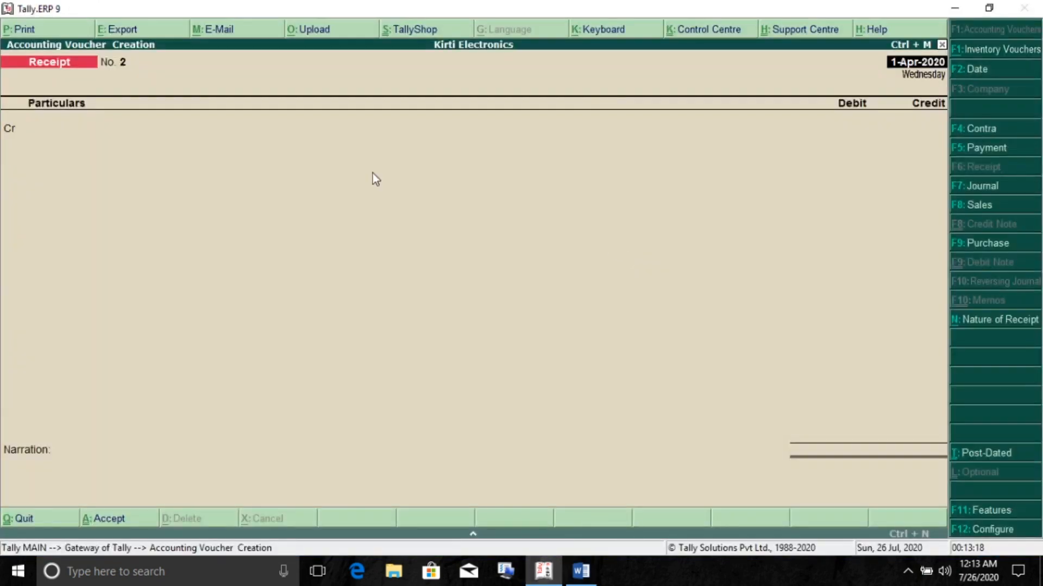
Step: Start a payment voucher and debit the Sham and Co supplier with 4,00,000 against bill reference 1
{"action": "left_click", "coordinate": [996, 154]}
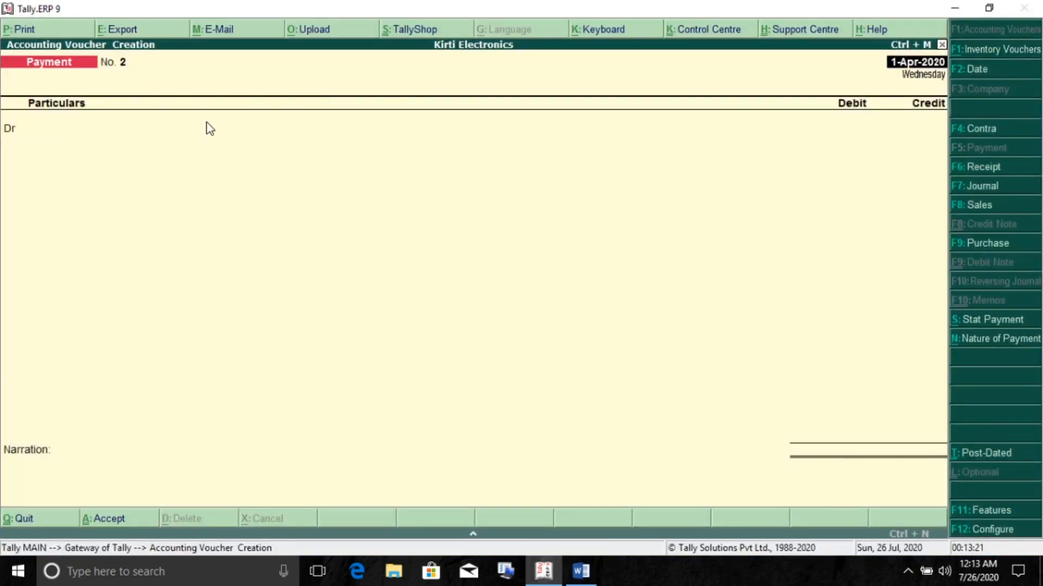
{"action": "key", "text": "Return"}
{"action": "type", "text": "M"}
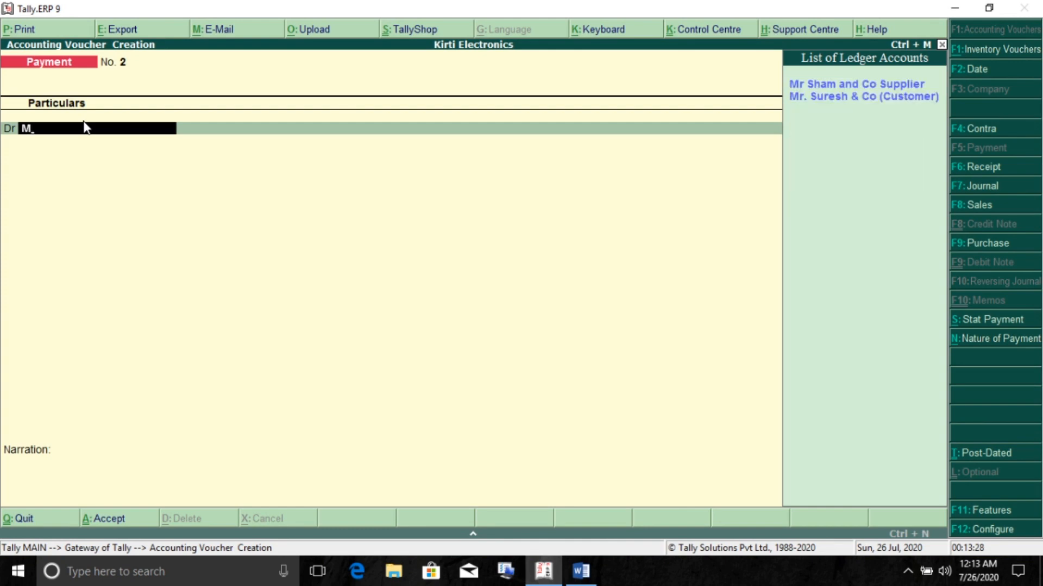
{"action": "key", "text": "Return"}
{"action": "type", "text": "400000"}
{"action": "key", "text": "Return"}
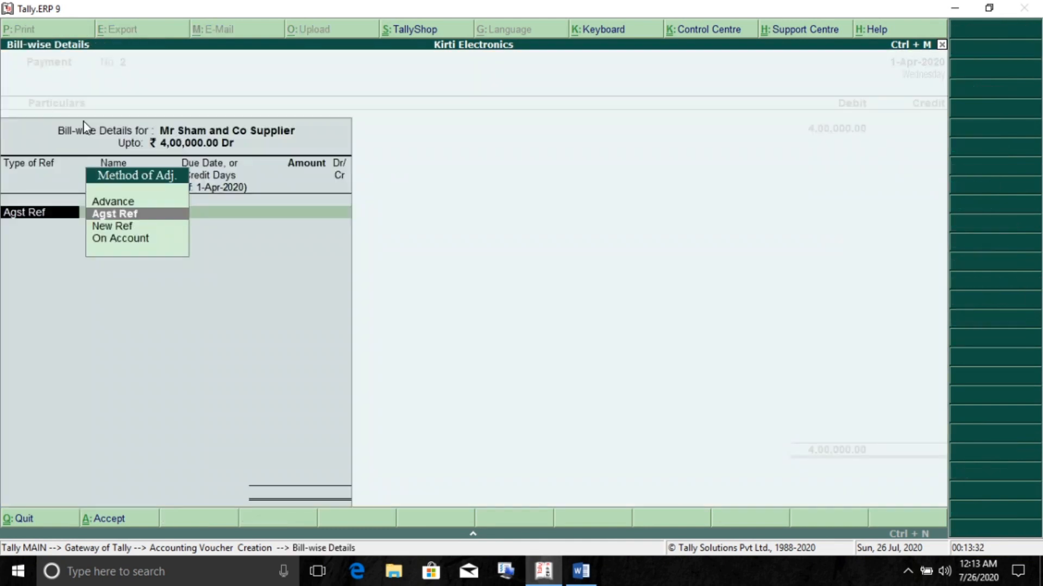
{"action": "key", "text": "Return"}
{"action": "key", "text": "Return"}
{"action": "key", "text": "Return"}
{"action": "key", "text": "Return"}
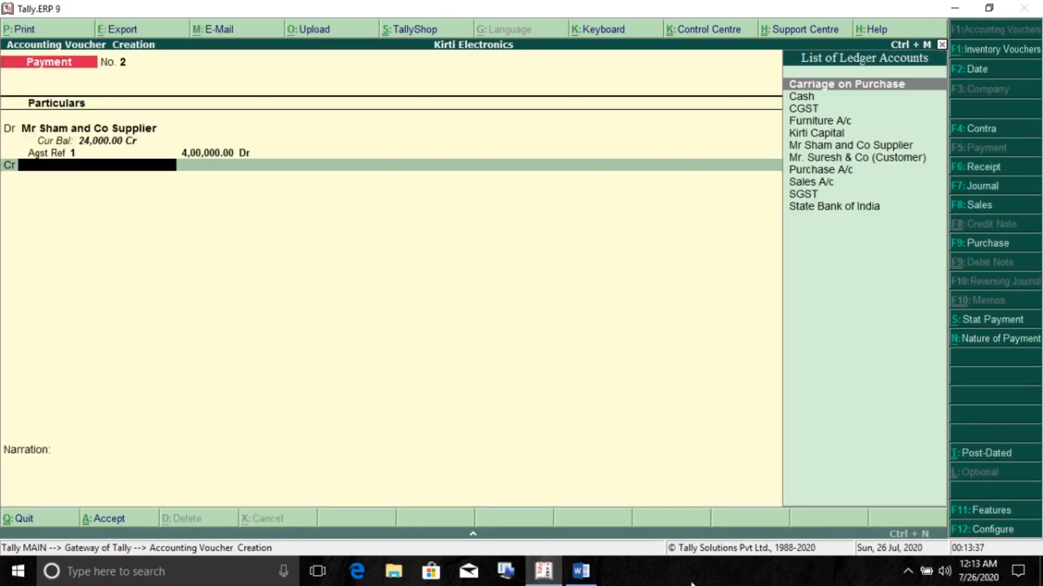
Step: Credit Cash for the full supplier payment and save the payment voucher without a narration
{"action": "key", "text": "Down"}
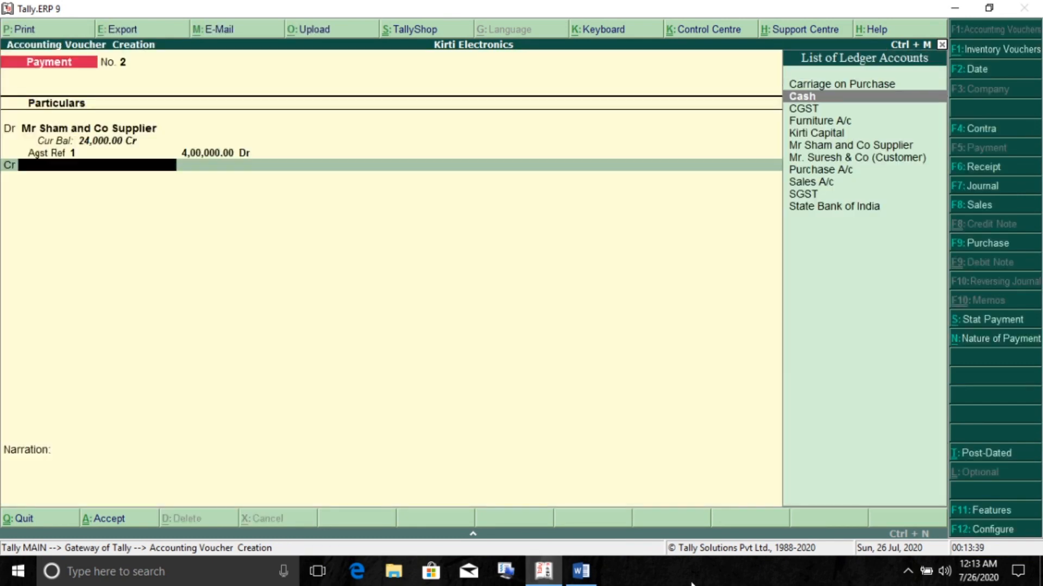
{"action": "key", "text": "Return"}
{"action": "key", "text": "Return"}
{"action": "key", "text": "Return"}
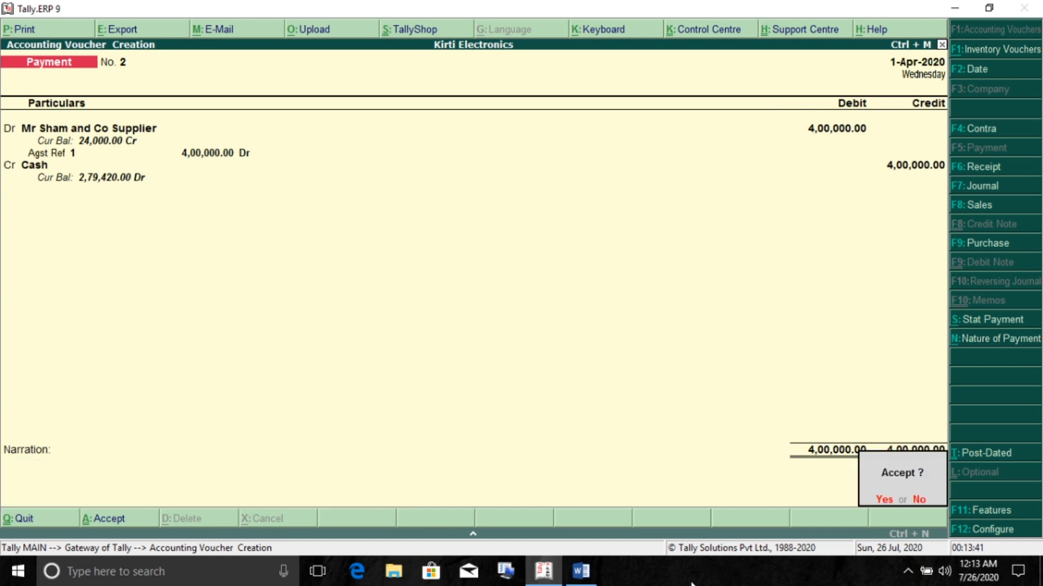
{"action": "key", "text": "Return"}
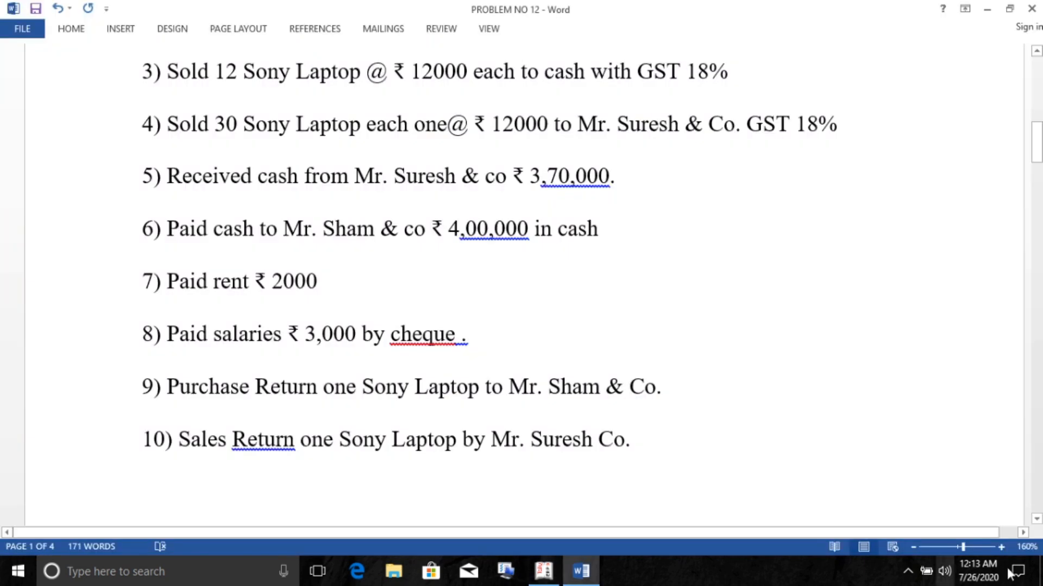
Step: Examine transaction 7, the rent payment, in the Word problem and return to Tally.ERP 9
{"action": "left_click_drag", "start_coordinate": [166, 281], "coordinate": [344, 283]}
{"action": "left_click", "coordinate": [358, 292]}
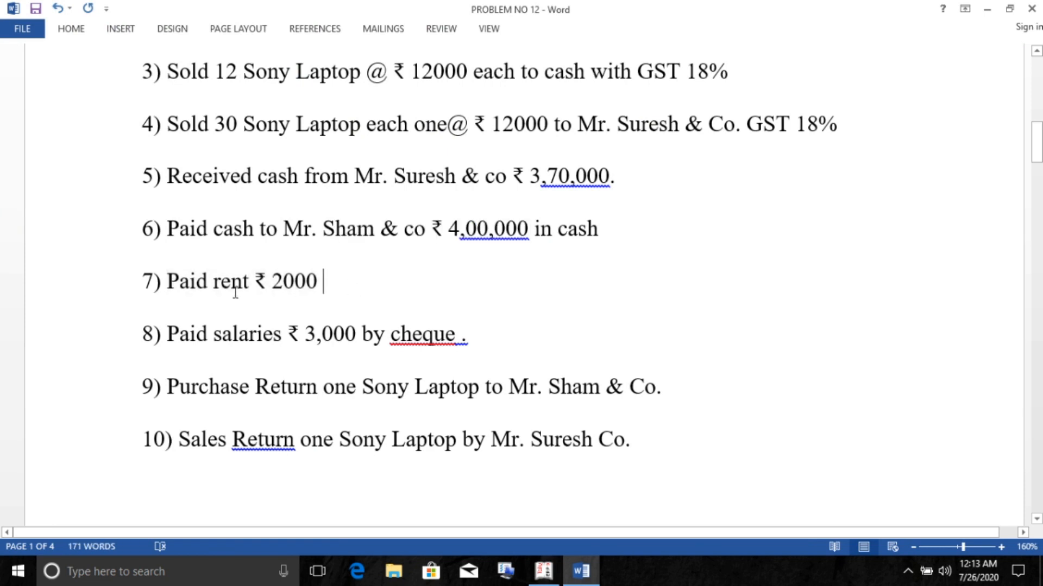
{"action": "left_click_drag", "start_coordinate": [217, 284], "coordinate": [369, 287]}
{"action": "left_click", "coordinate": [433, 295]}
{"action": "key", "text": "alt+Tab"}
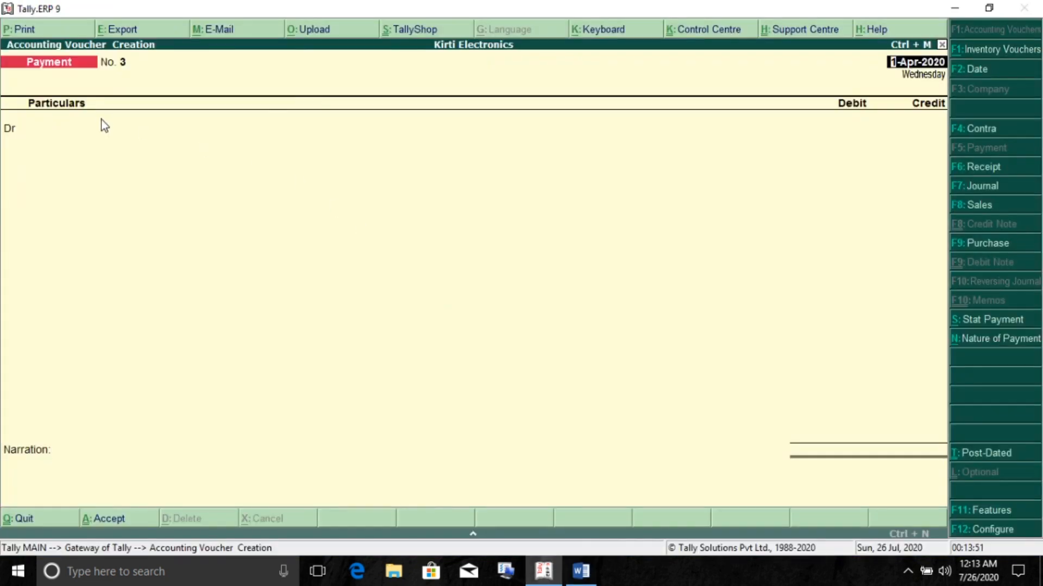
Step: Create a Rent A/c ledger under Indirect Expenses from within the new payment voucher
{"action": "key", "text": "Return"}
{"action": "key", "text": "alt+c"}
{"action": "type", "text": "R"}
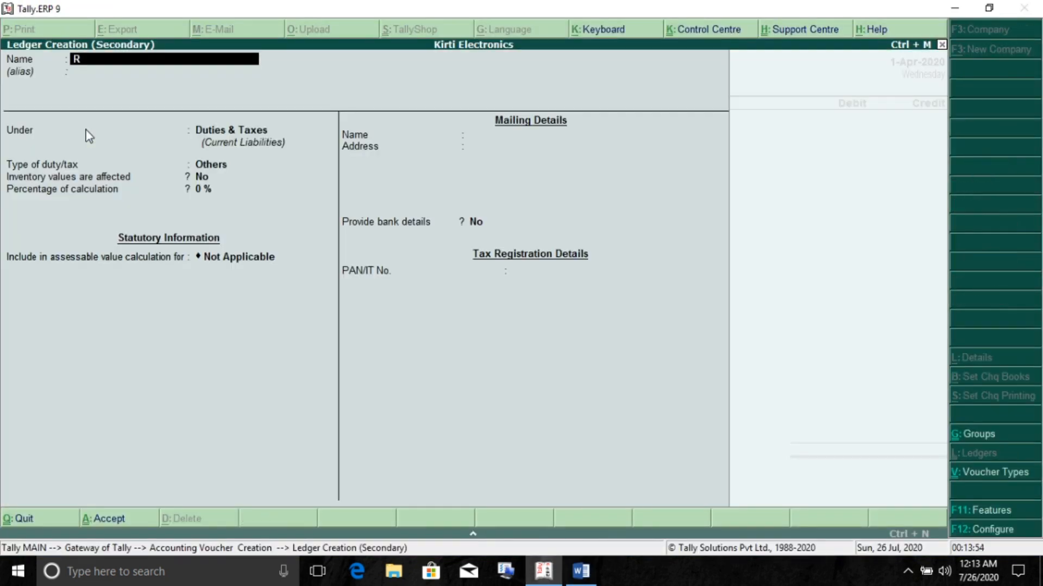
{"action": "type", "text": "ent A/c"}
{"action": "key", "text": "Return"}
{"action": "key", "text": "Return"}
{"action": "type", "text": "Ind"}
{"action": "key", "text": "Down"}
{"action": "key", "text": "Return"}
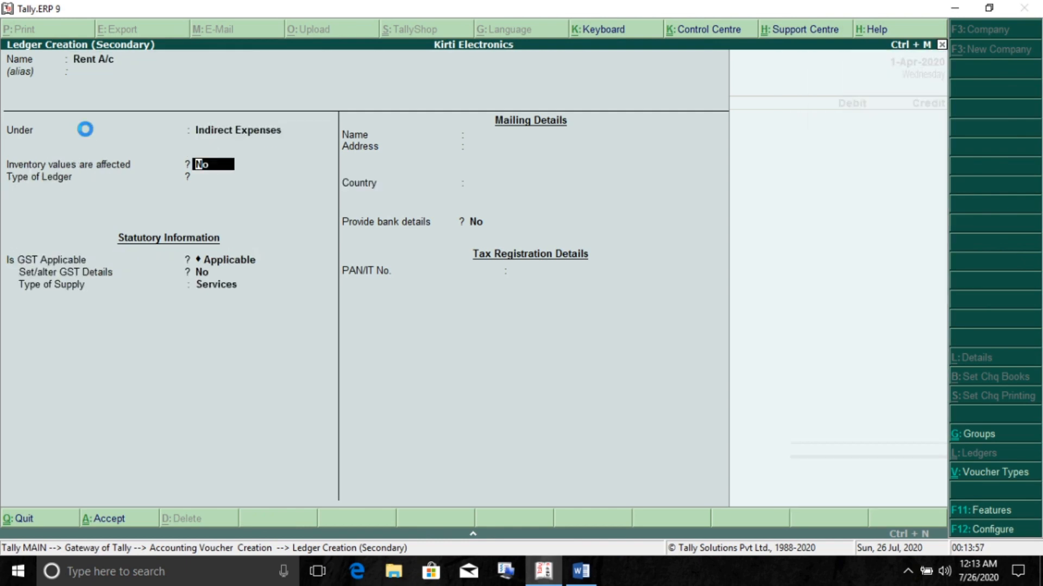
{"action": "key", "text": "ctrl+a"}
Step: Debit Rent A/c with 2,000, credit Cash, and save the rent payment voucher
{"action": "key", "text": "Return"}
{"action": "type", "text": "2000"}
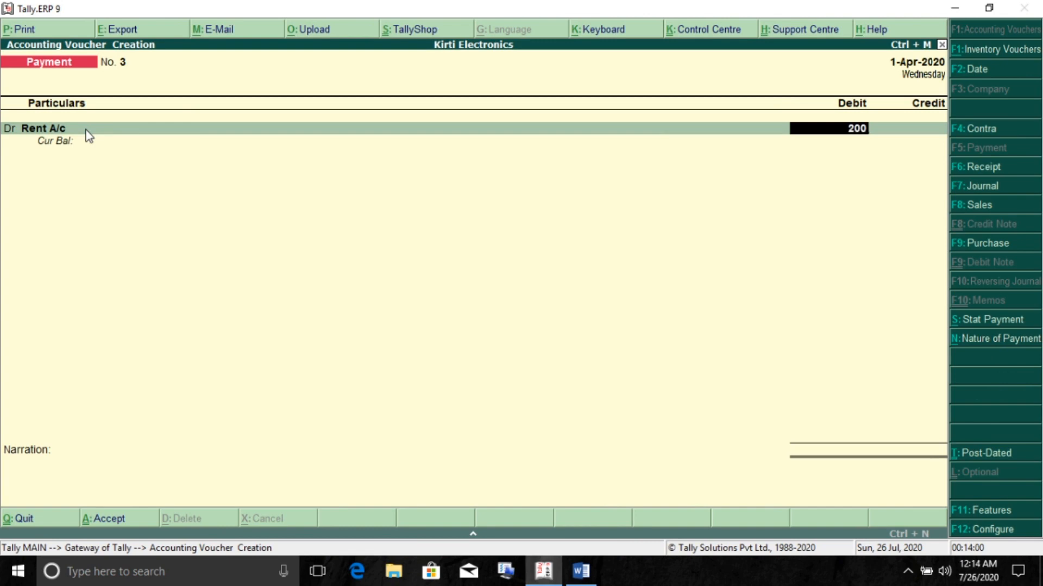
{"action": "key", "text": "Return"}
{"action": "type", "text": "cash"}
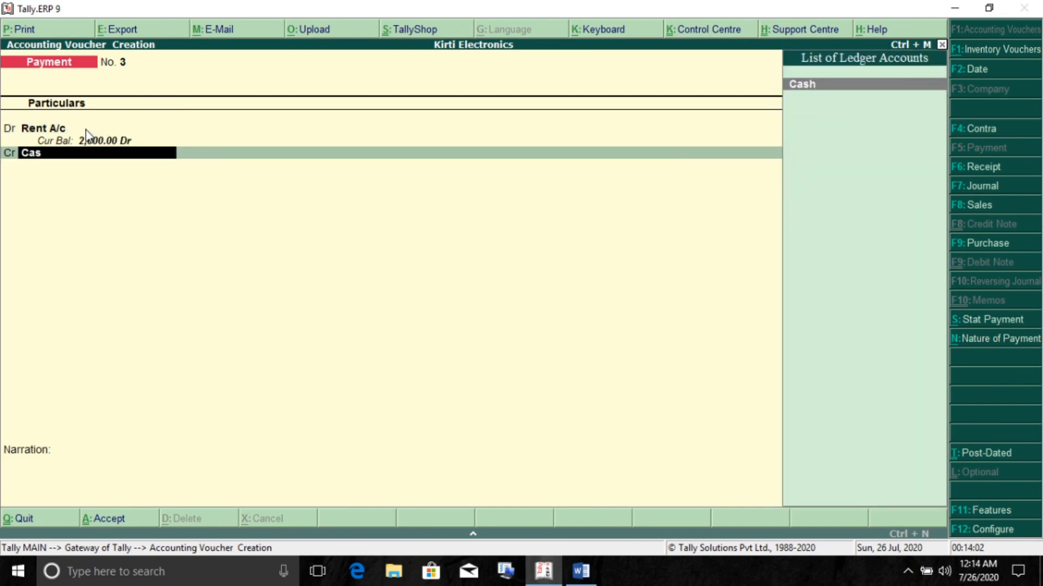
{"action": "key", "text": "Return"}
Step: Switch to Word to read transaction 8, the salaries paid by cheque, and return to Tally.ERP 9
{"action": "key", "text": "alt+Tab"}
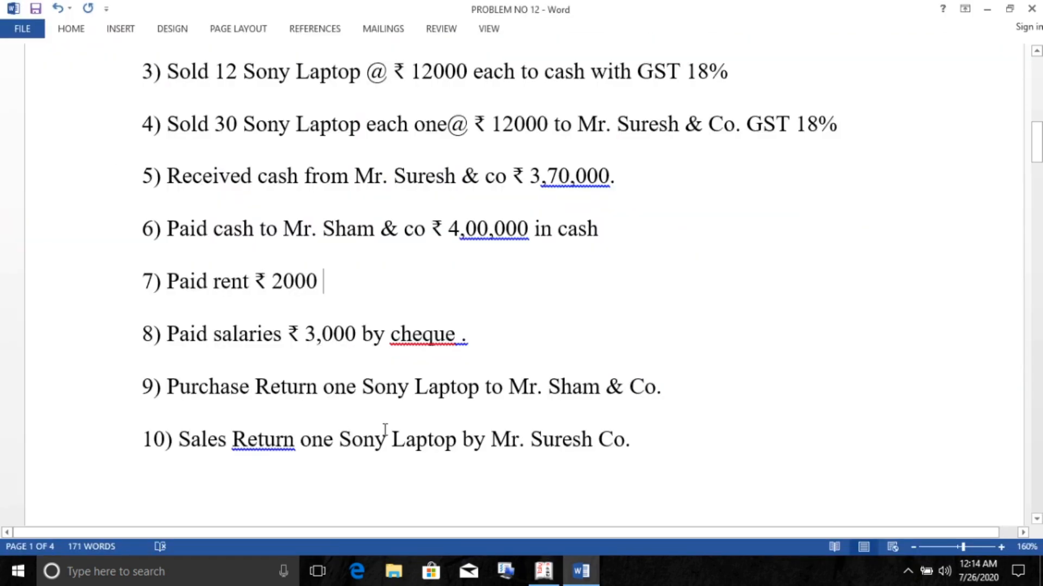
{"action": "scroll", "coordinate": [384, 426], "scroll_direction": "down", "scroll_amount": 2}
{"action": "left_click_drag", "start_coordinate": [169, 227], "coordinate": [491, 227]}
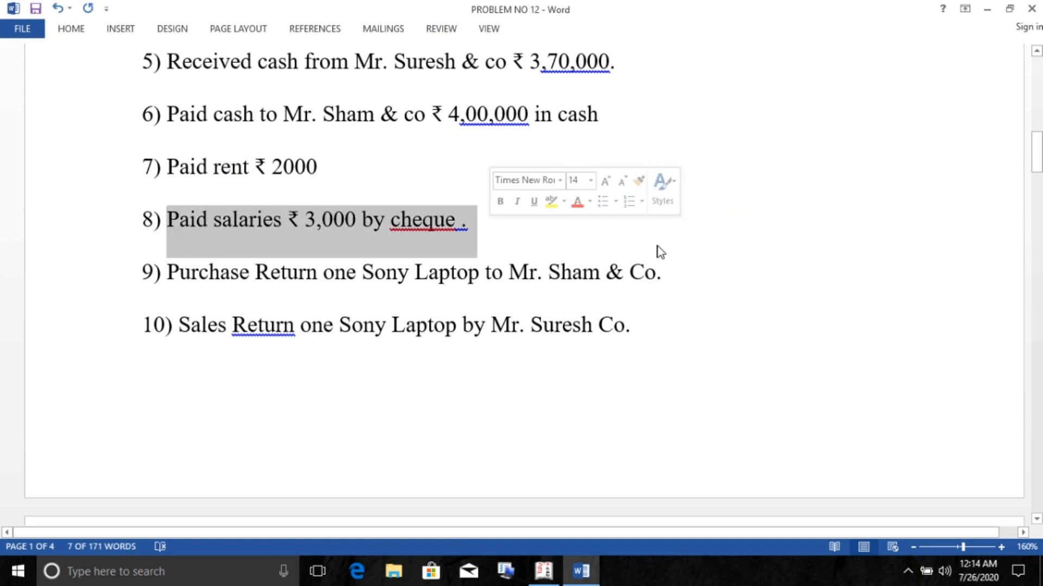
{"action": "left_click", "coordinate": [495, 227]}
{"action": "key", "text": "alt+Tab"}
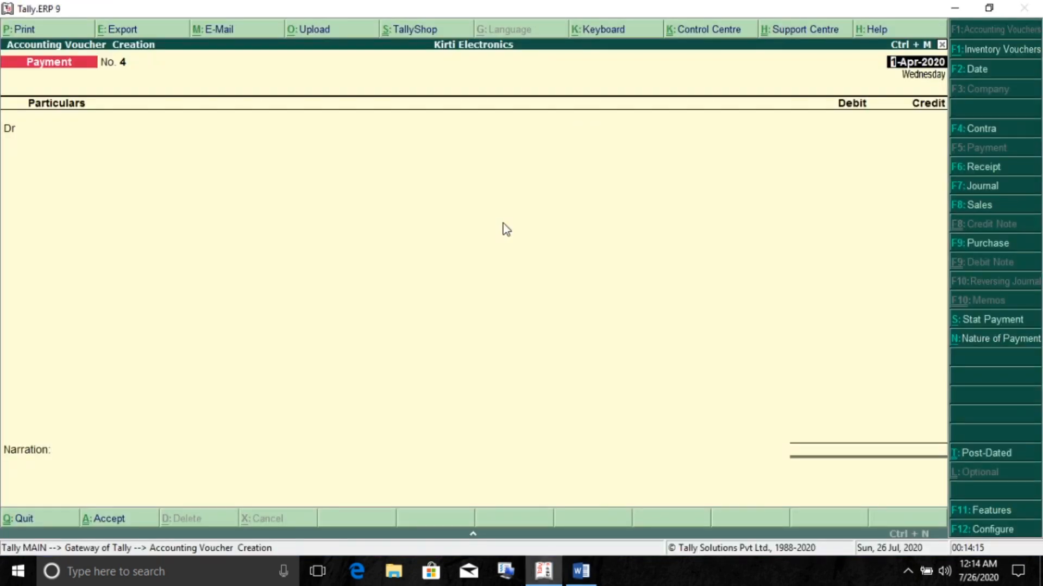
Step: Create a Salaries A/c ledger under Indirect Expenses from within the next payment voucher
{"action": "key", "text": "Return"}
{"action": "key", "text": "alt+c"}
{"action": "type", "text": "Salaries"}
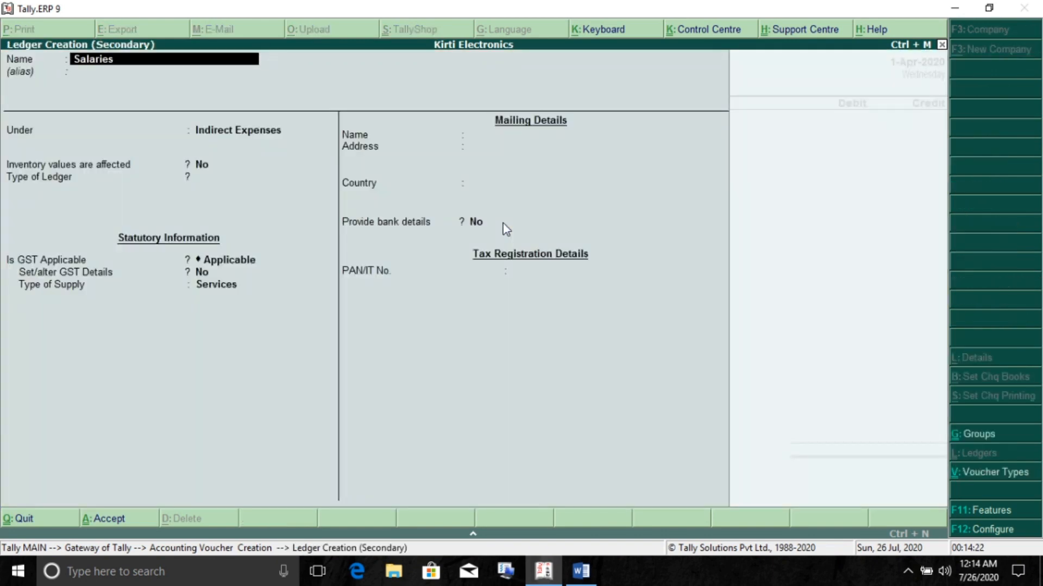
{"action": "type", "text": " a/c"}
{"action": "key", "text": "Return"}
{"action": "key", "text": "Return"}
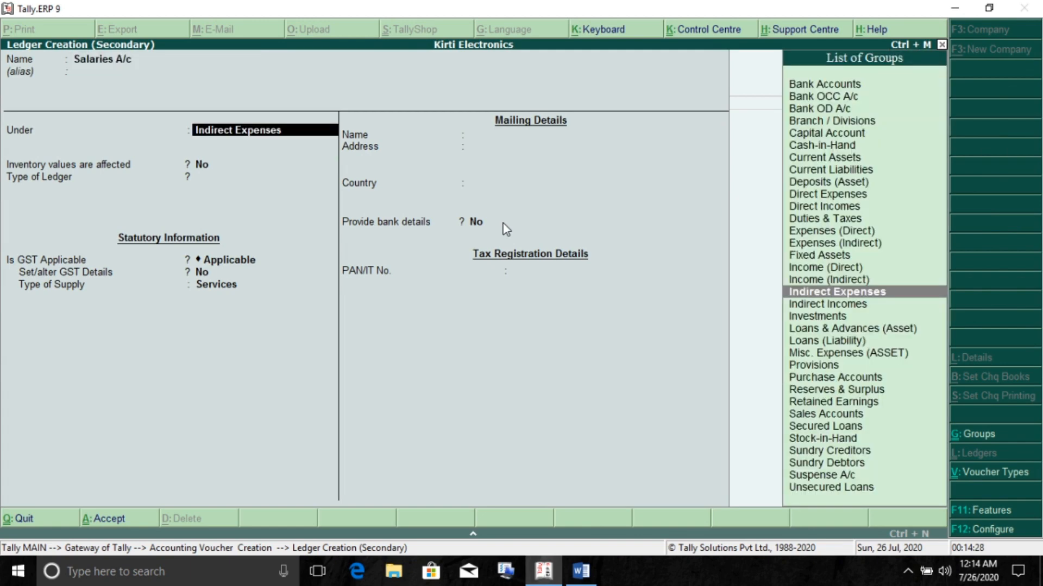
{"action": "key", "text": "ctrl+a"}
Step: Debit Salaries A/c with 3,000, credit State Bank of India, and save the payment voucher with the default bank details
{"action": "type", "text": "3000"}
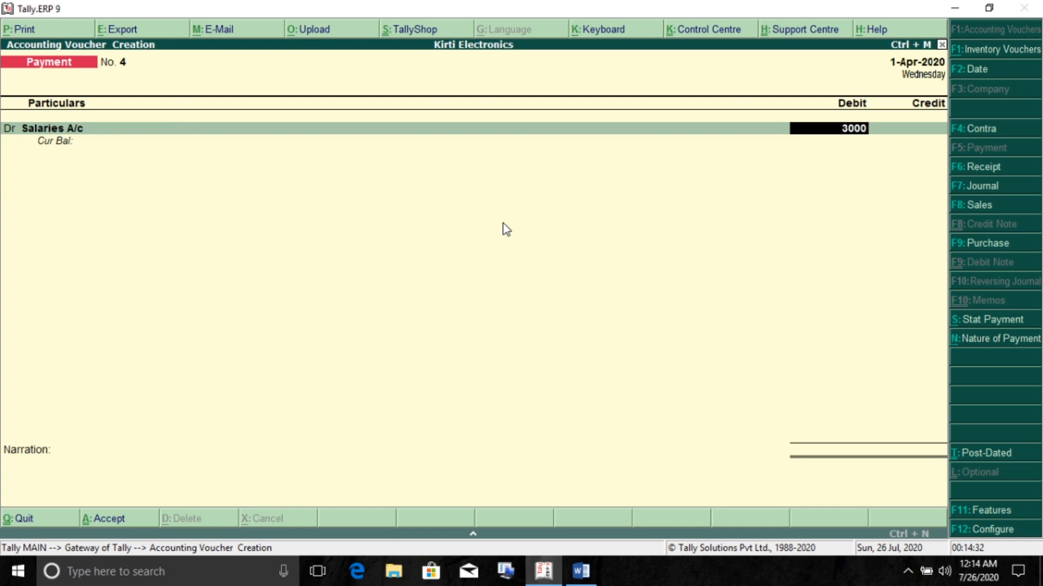
{"action": "key", "text": "Return"}
{"action": "type", "text": "sta"}
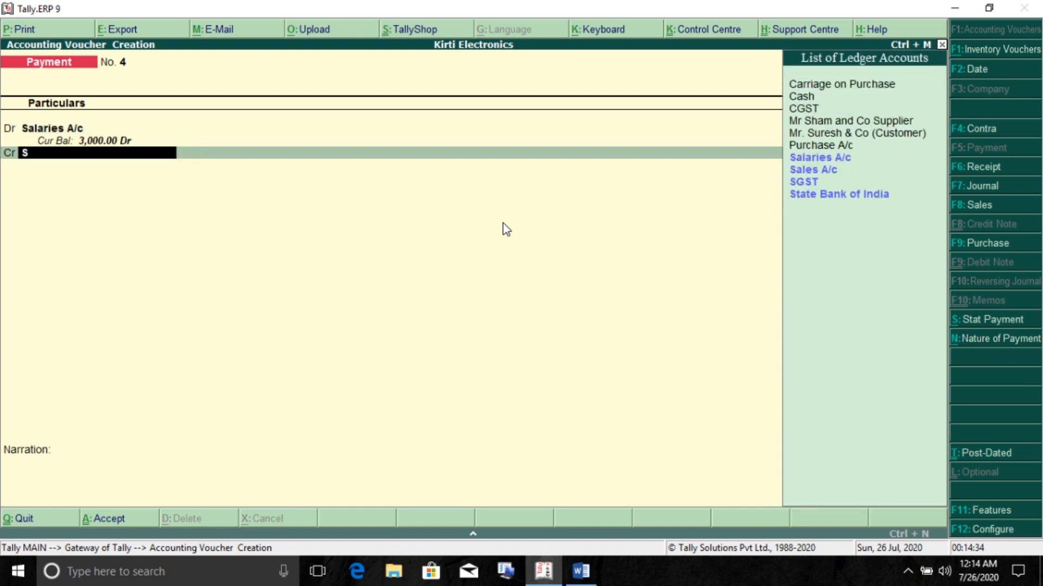
{"action": "key", "text": "Return"}
{"action": "key", "text": "Return"}
{"action": "key", "text": "Return"}
{"action": "key", "text": "Return"}
{"action": "key", "text": "Return"}
{"action": "key", "text": "Return"}
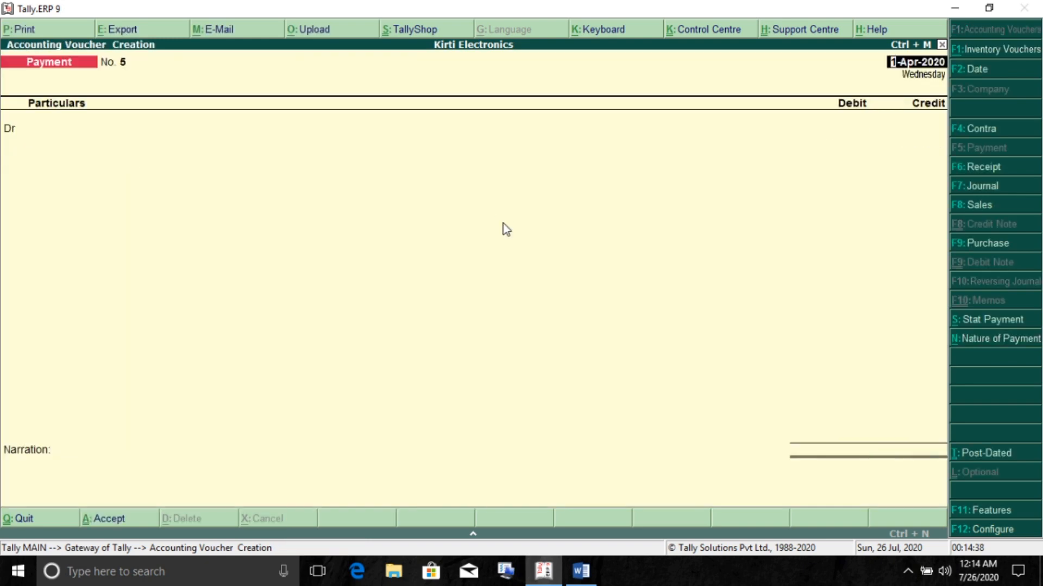
Step: Switch to Word and examine transaction 9, the return of one Sony Laptop to Sham & Co
{"action": "key", "text": "alt+Tab"}
{"action": "left_click_drag", "start_coordinate": [168, 274], "coordinate": [677, 277]}
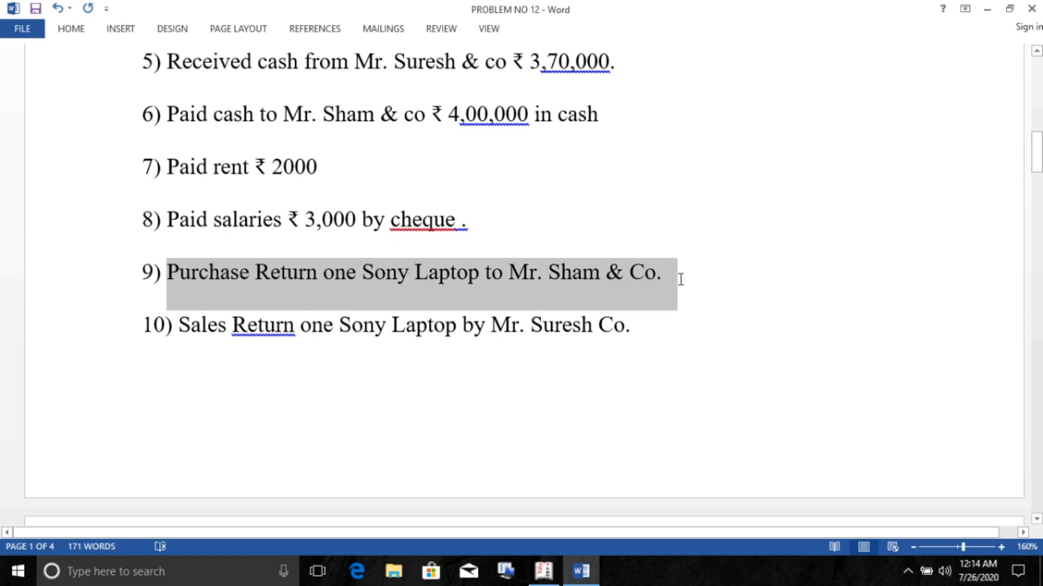
{"action": "left_click", "coordinate": [685, 293]}
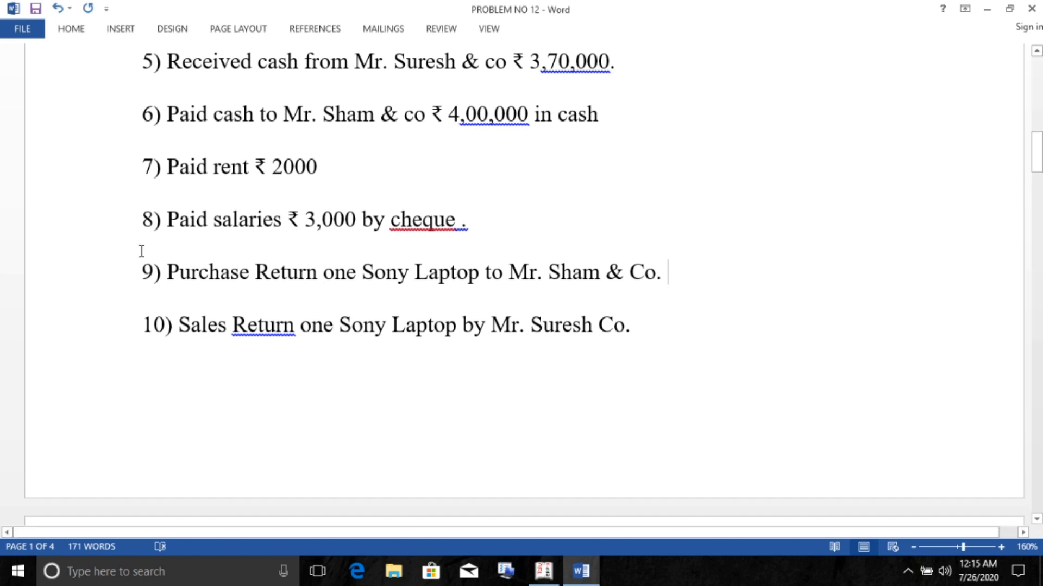
{"action": "left_click_drag", "start_coordinate": [166, 270], "coordinate": [777, 269]}
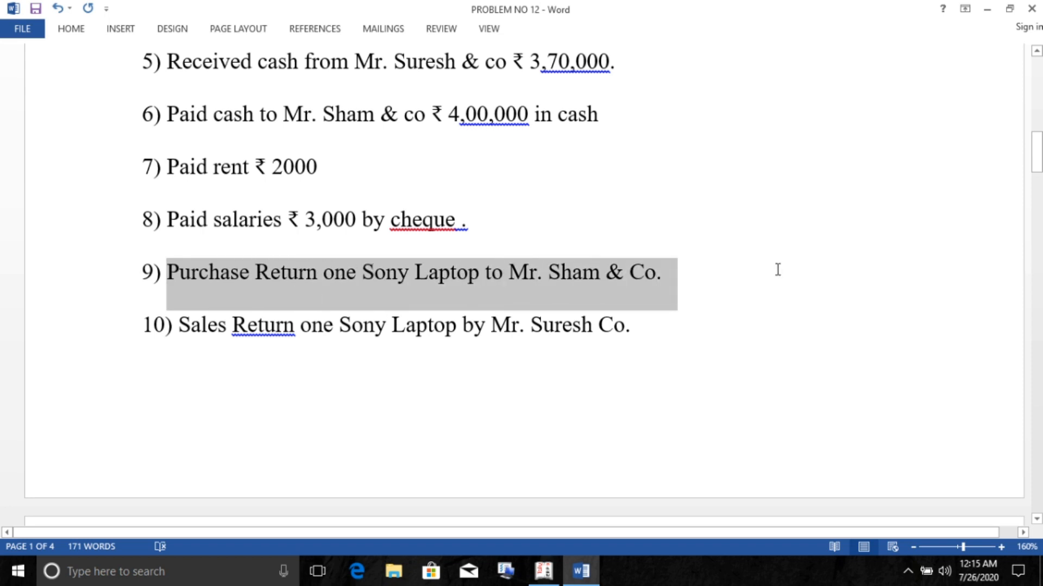
{"action": "left_click", "coordinate": [714, 275]}
{"action": "left_click_drag", "start_coordinate": [714, 275], "coordinate": [116, 277]}
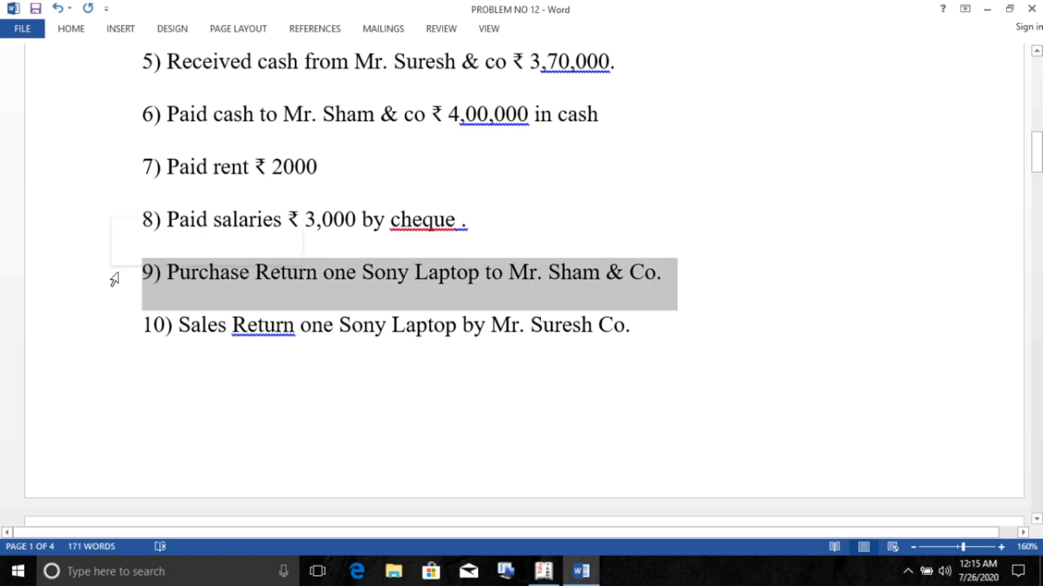
Step: Switch to Tally.ERP 9 and enable debit and credit notes, both recorded in invoice mode, in the company's accounting features
{"action": "left_click", "coordinate": [547, 568]}
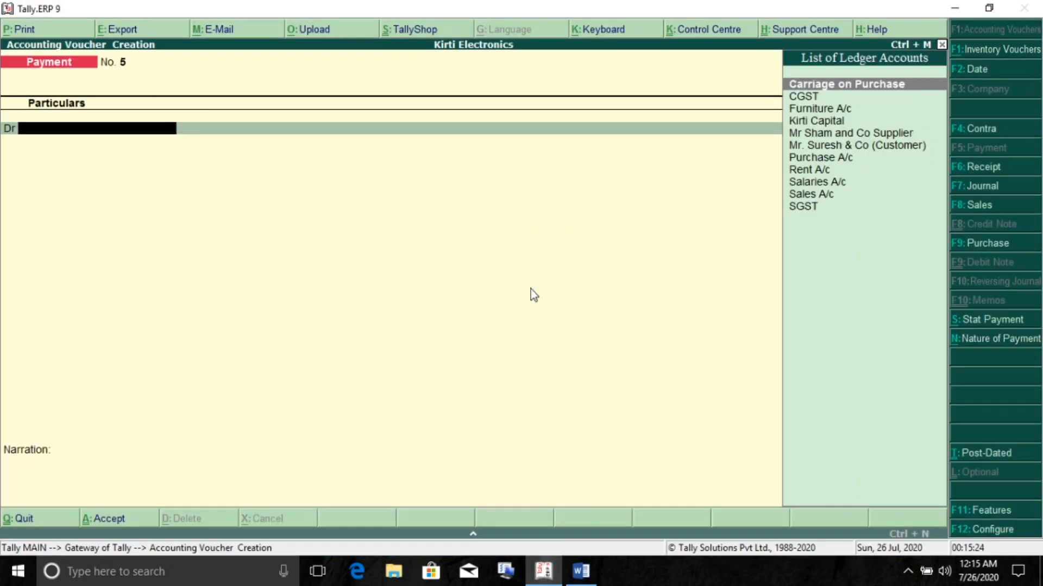
{"action": "left_click", "coordinate": [980, 243]}
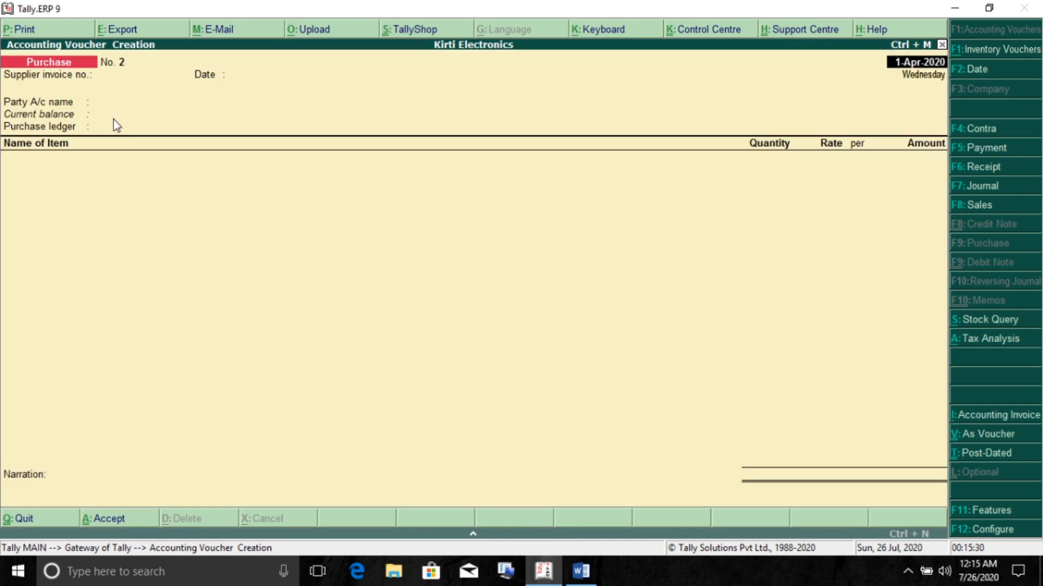
{"action": "left_click", "coordinate": [966, 510]}
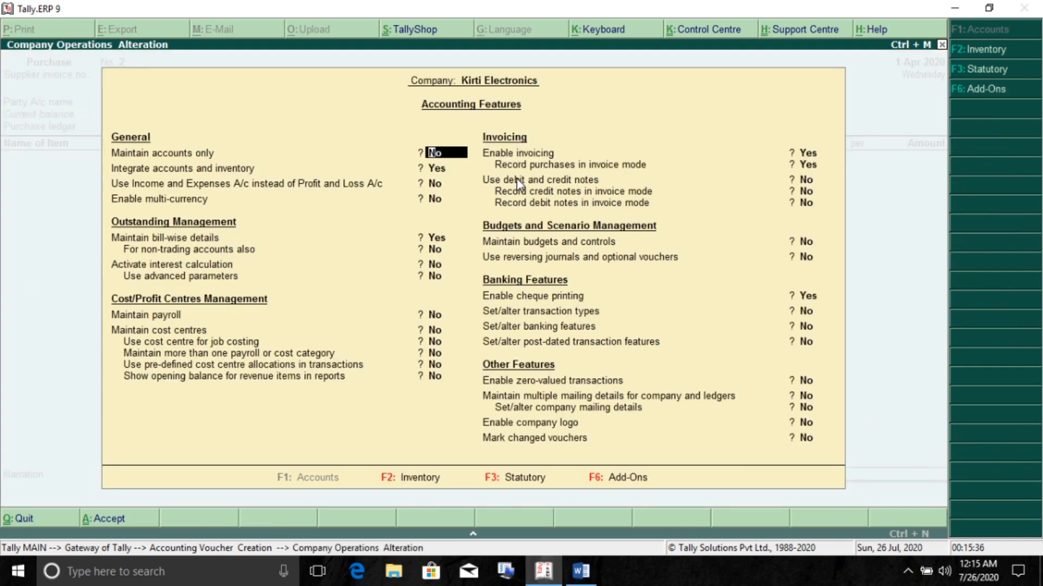
{"action": "left_click", "coordinate": [804, 182]}
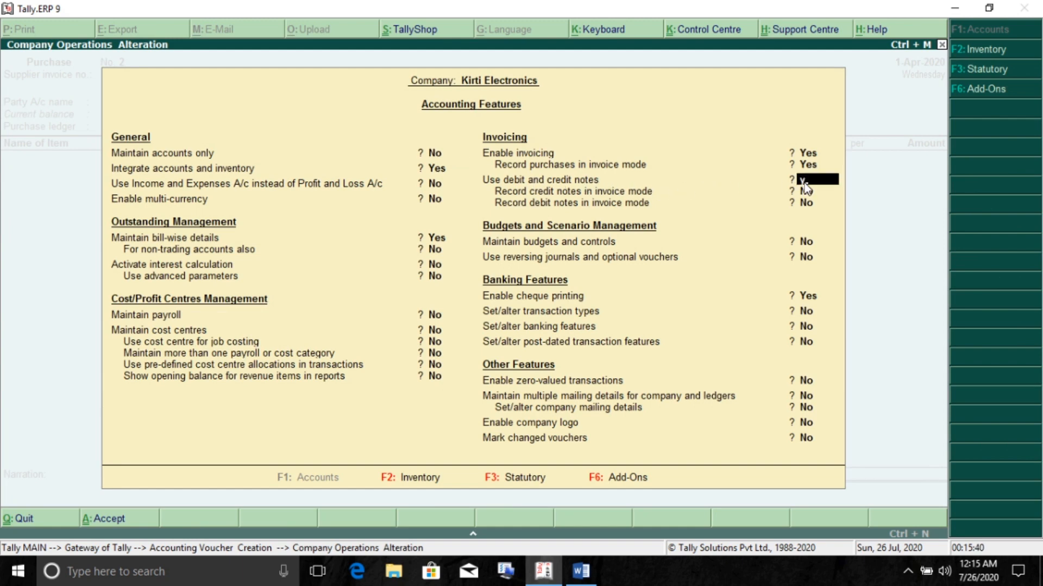
{"action": "key", "text": "Return"}
{"action": "key", "text": "Return"}
{"action": "type", "text": "n"}
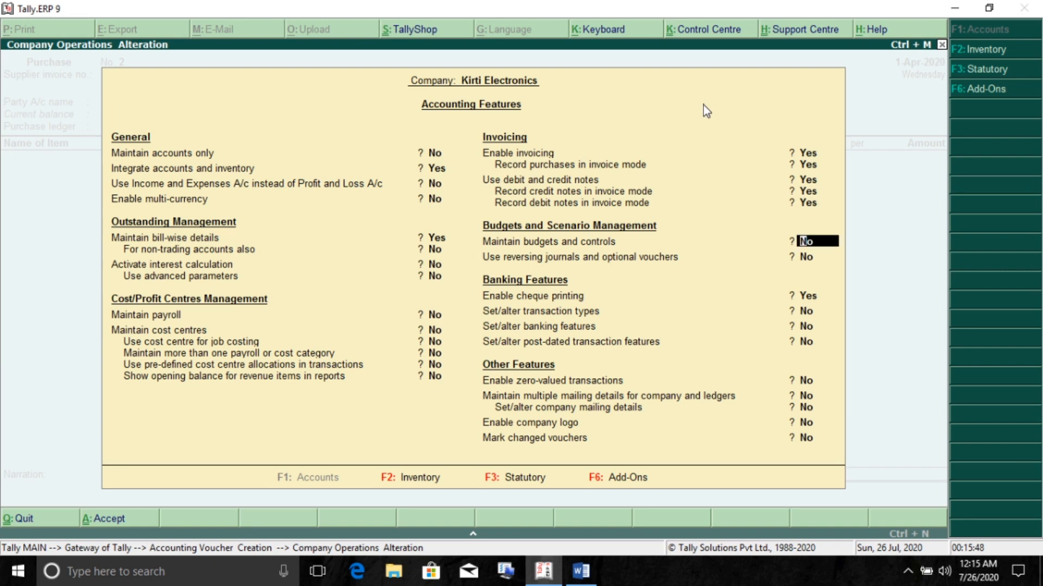
{"action": "key", "text": "Return"}
{"action": "key", "text": "Return"}
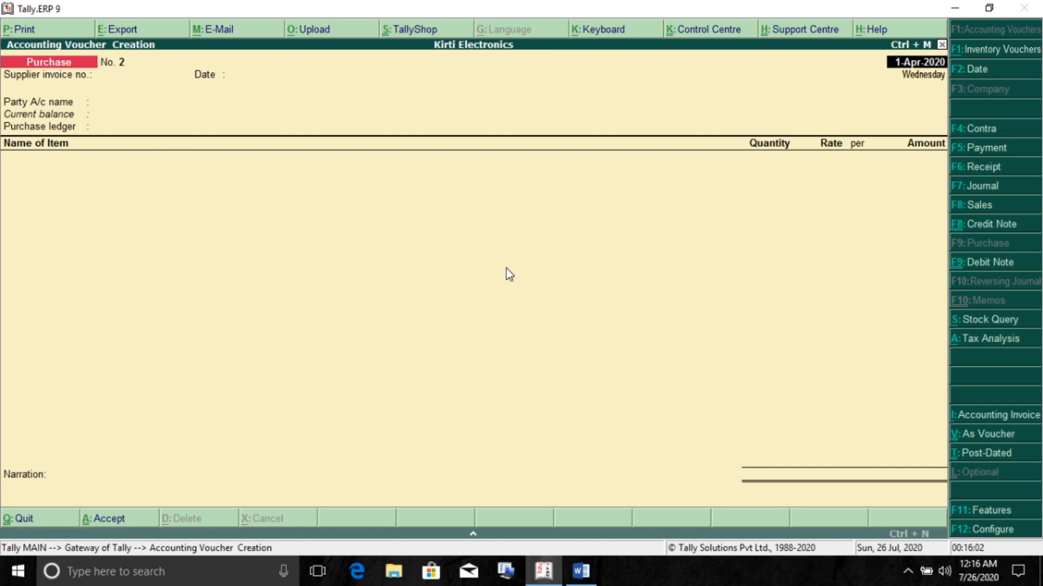
Step: Start a debit note voucher with the Sham and Co supplier as the party, keeping the default party details
{"action": "key", "text": "ctrl+F9"}
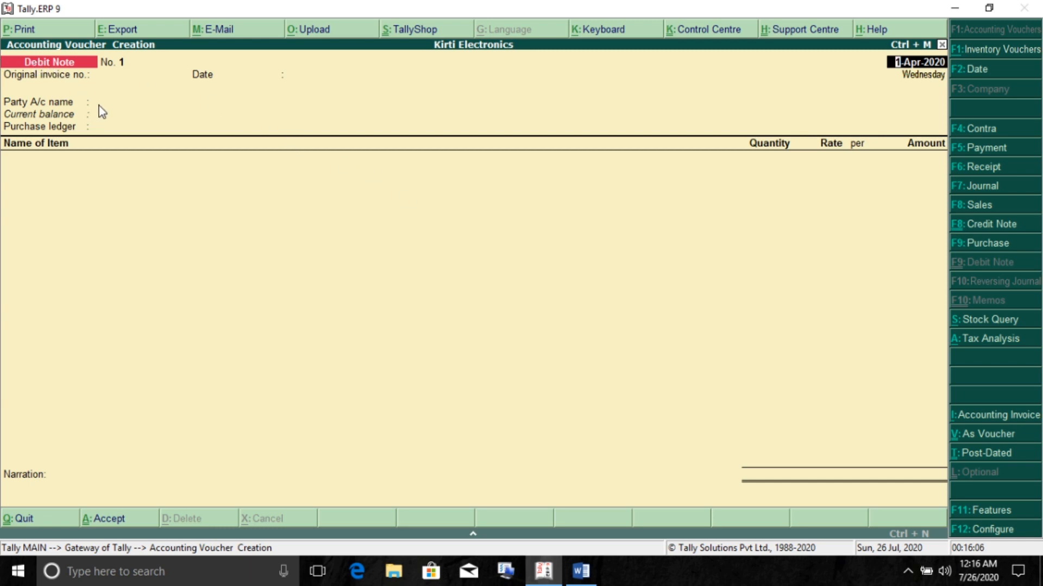
{"action": "key", "text": "Return"}
{"action": "key", "text": "Down"}
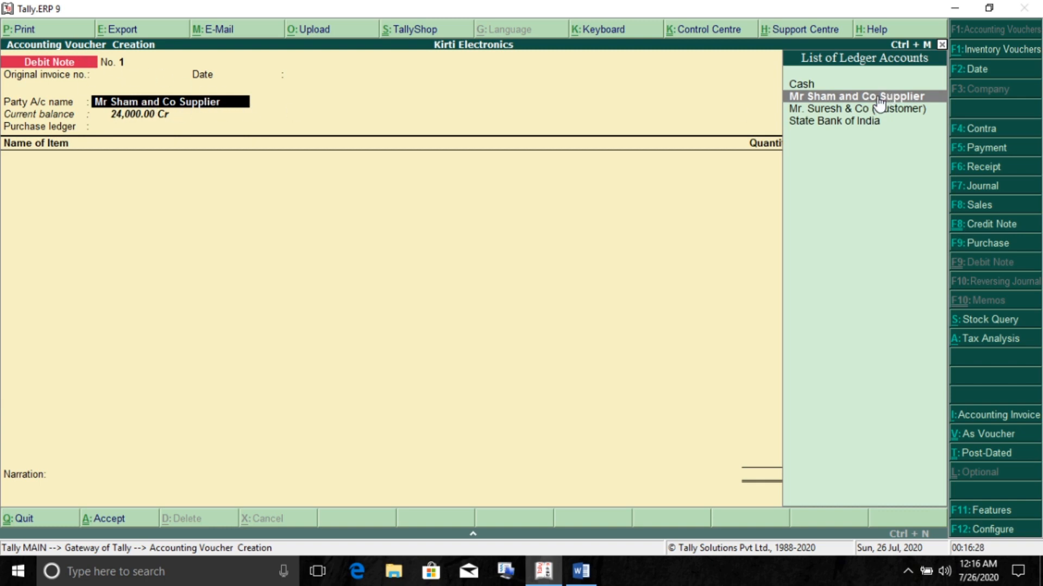
{"action": "key", "text": "Return"}
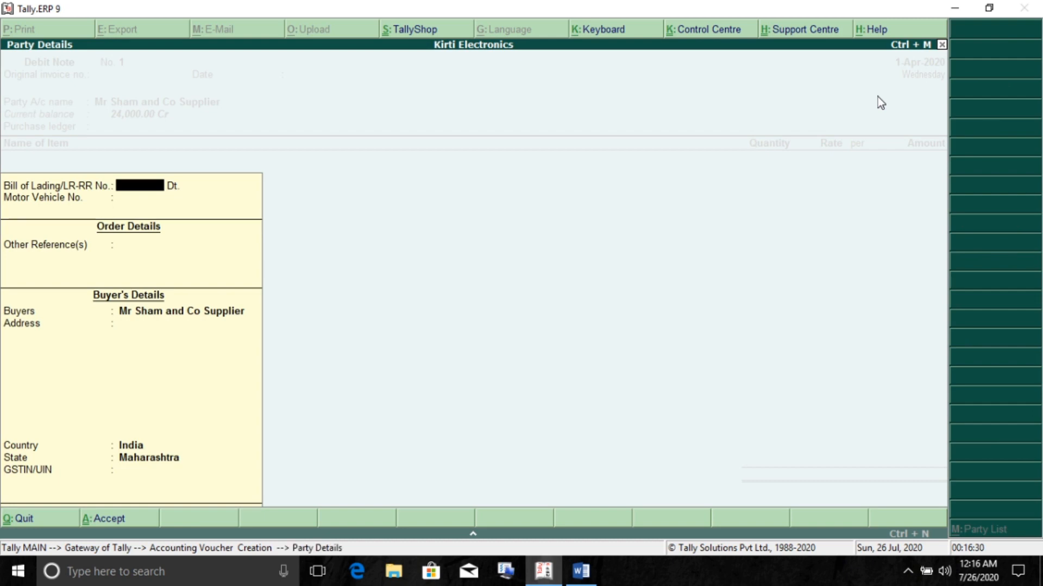
{"action": "key", "text": "Return"}
{"action": "key", "text": "Return"}
{"action": "key", "text": "Return"}
{"action": "key", "text": "Return"}
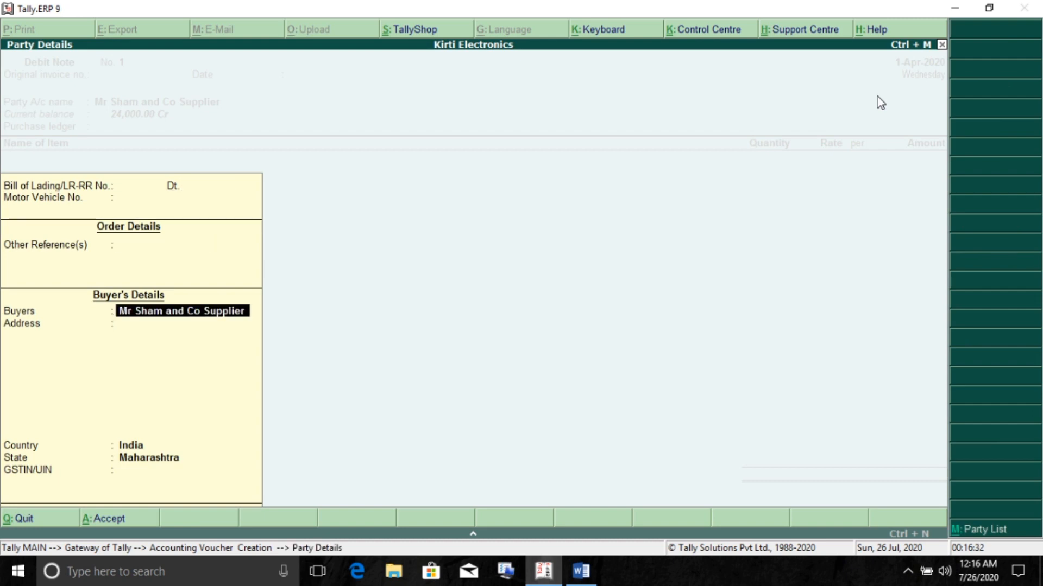
{"action": "key", "text": "Return"}
{"action": "key", "text": "Return"}
{"action": "key", "text": "Return"}
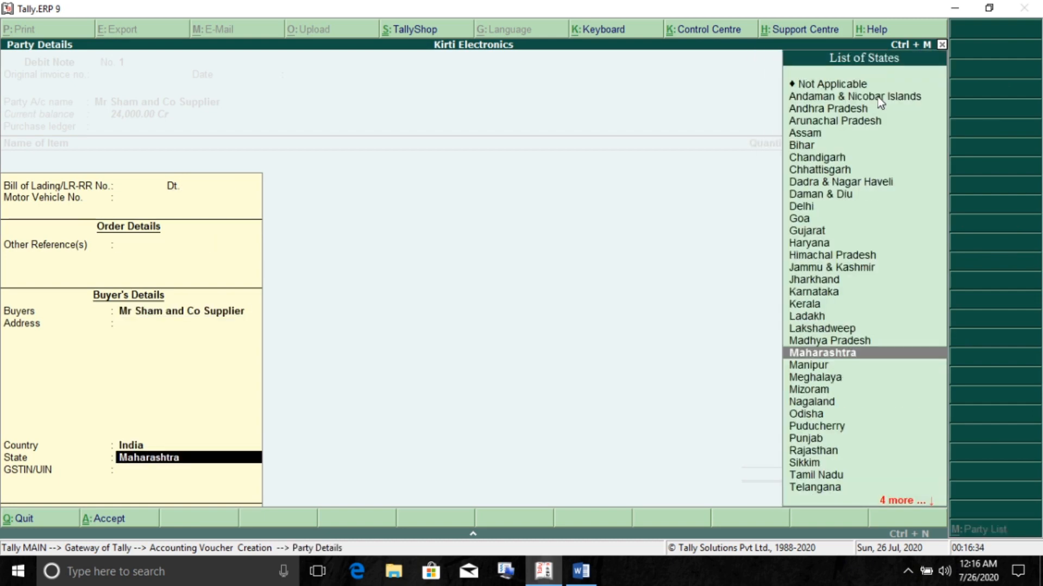
{"action": "key", "text": "Return"}
{"action": "key", "text": "Return"}
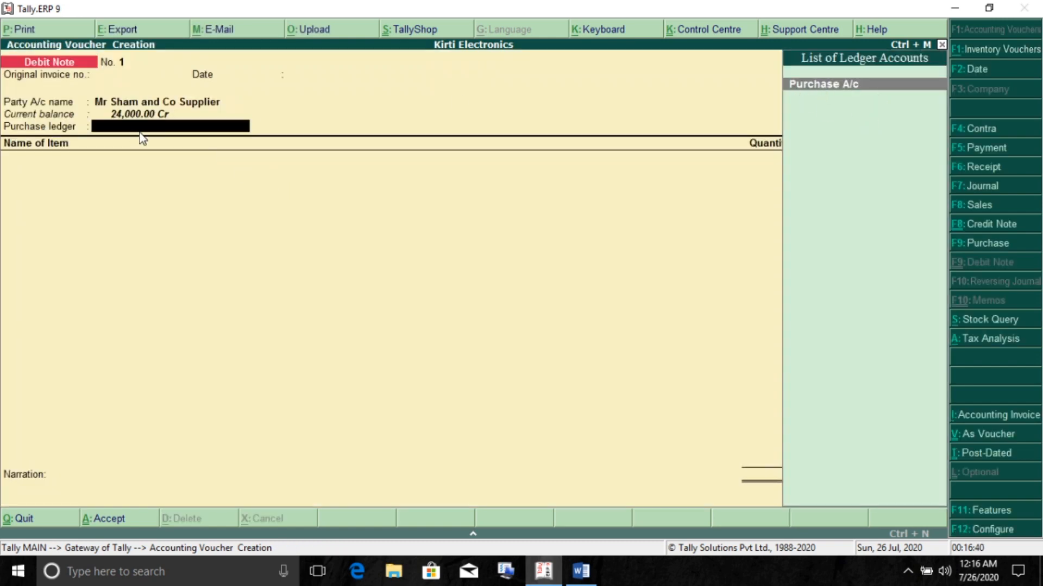
Step: Create a Purchase Return A/c ledger under Purchase Accounts from within the debit note, with inventory values affected and ledger type Not Applicable
{"action": "key", "text": "alt+c"}
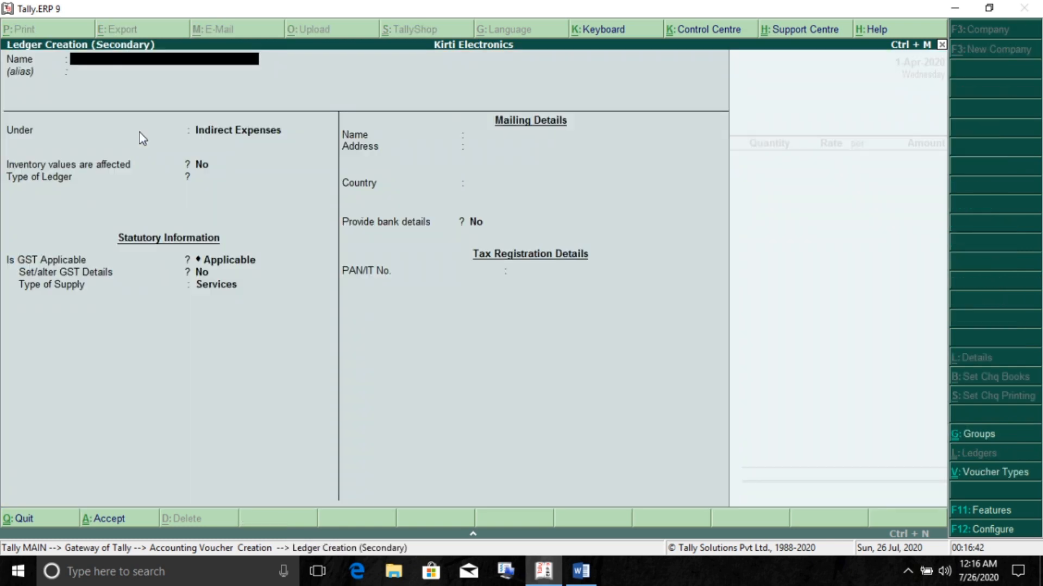
{"action": "type", "text": "Purchase Return A/c"}
{"action": "key", "text": "Return"}
{"action": "type", "text": "Pur"}
{"action": "key", "text": "Return"}
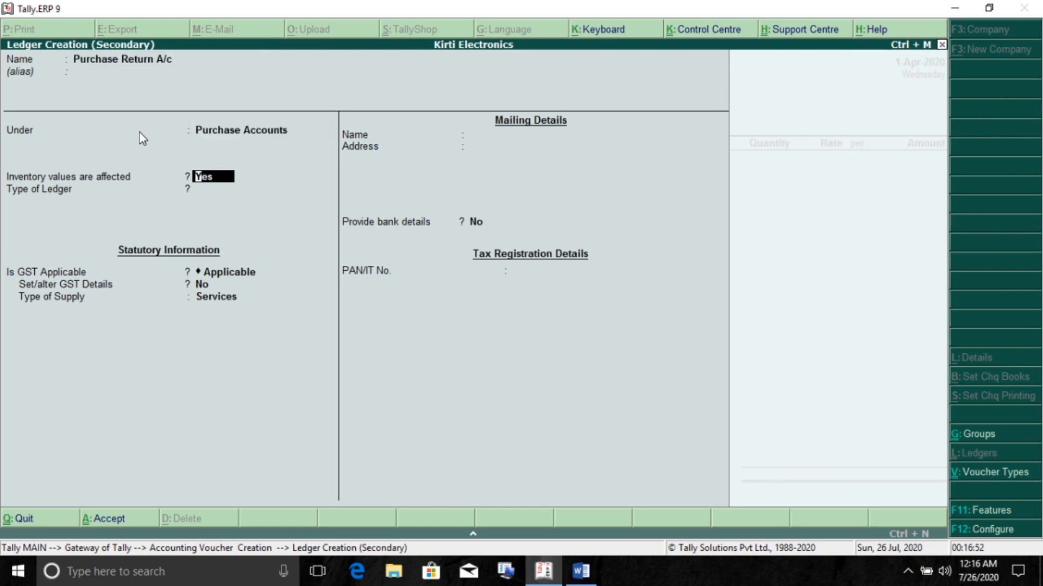
{"action": "key", "text": "Return"}
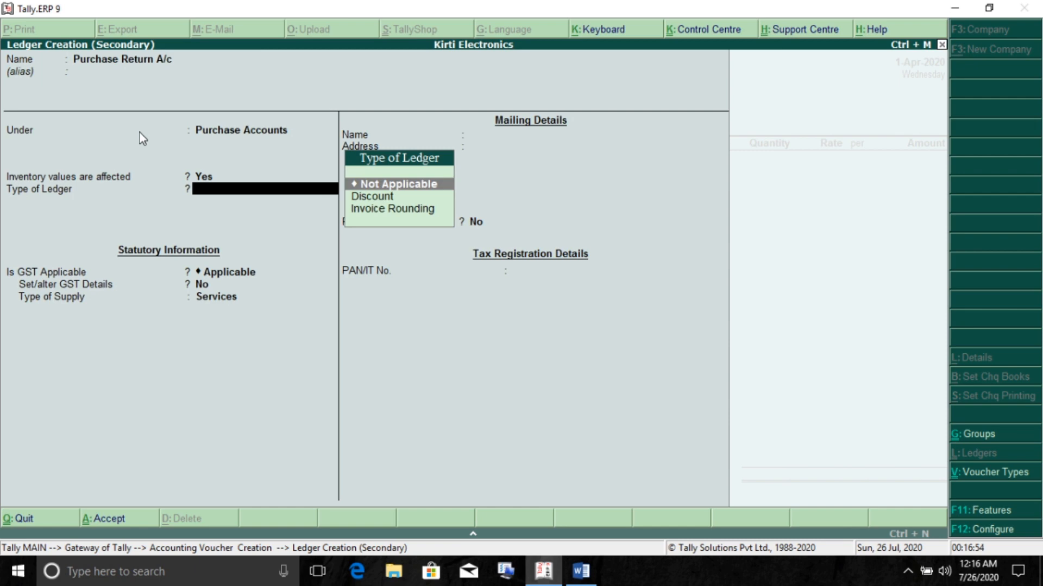
{"action": "key", "text": "Return"}
{"action": "key", "text": "Return"}
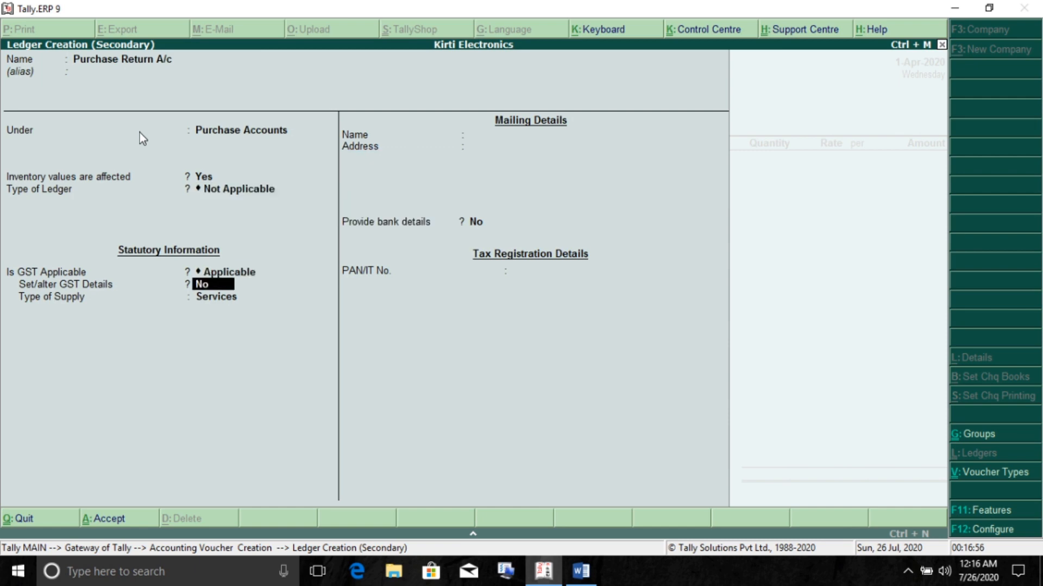
Step: Set the ledger's GST details to nature of transaction Purchase Taxable with 18% integrated tax
{"action": "type", "text": "y"}
{"action": "key", "text": "Return"}
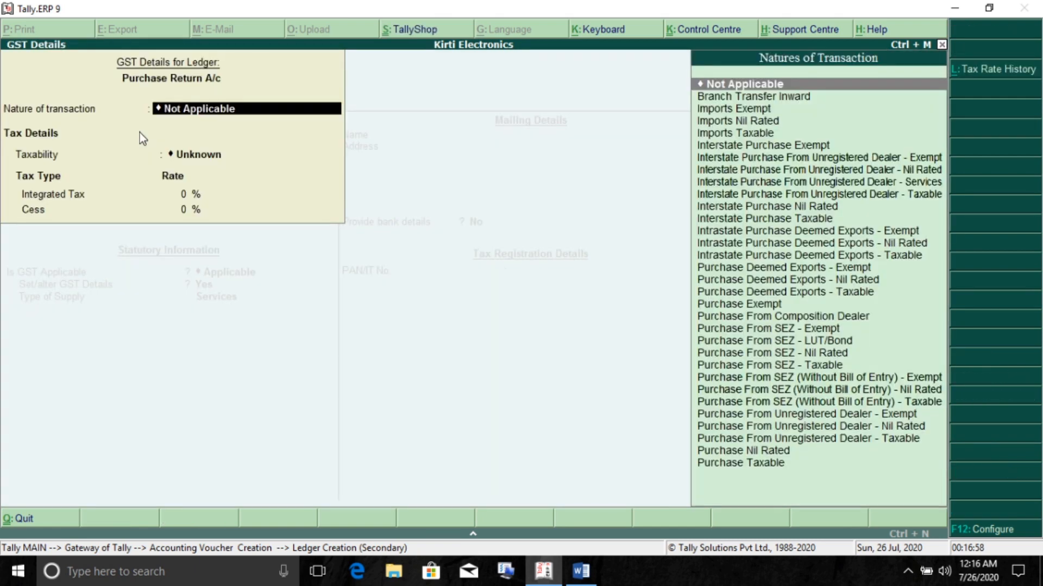
{"action": "key", "text": "Return"}
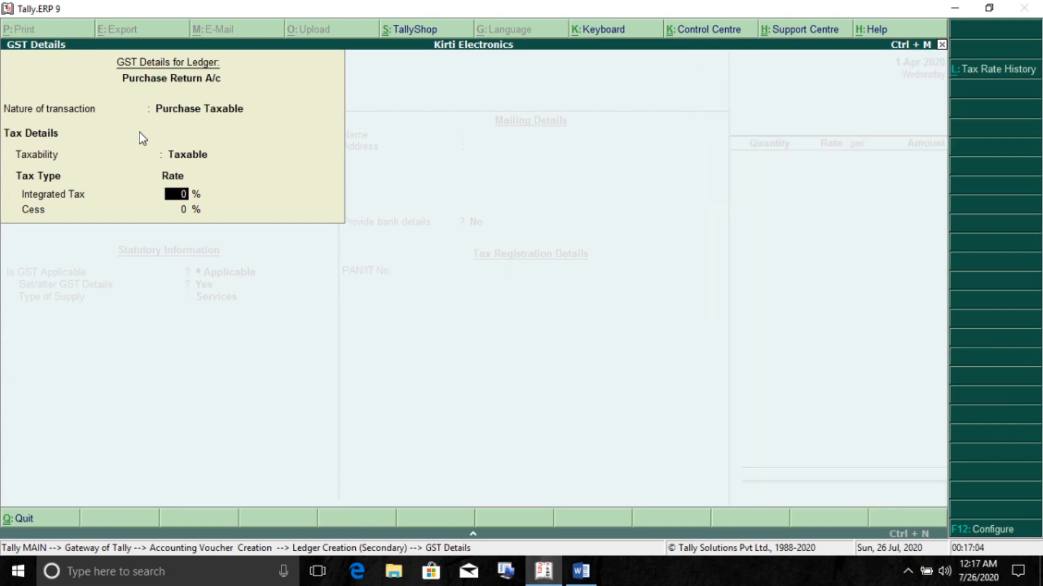
{"action": "type", "text": "18"}
{"action": "key", "text": "Return"}
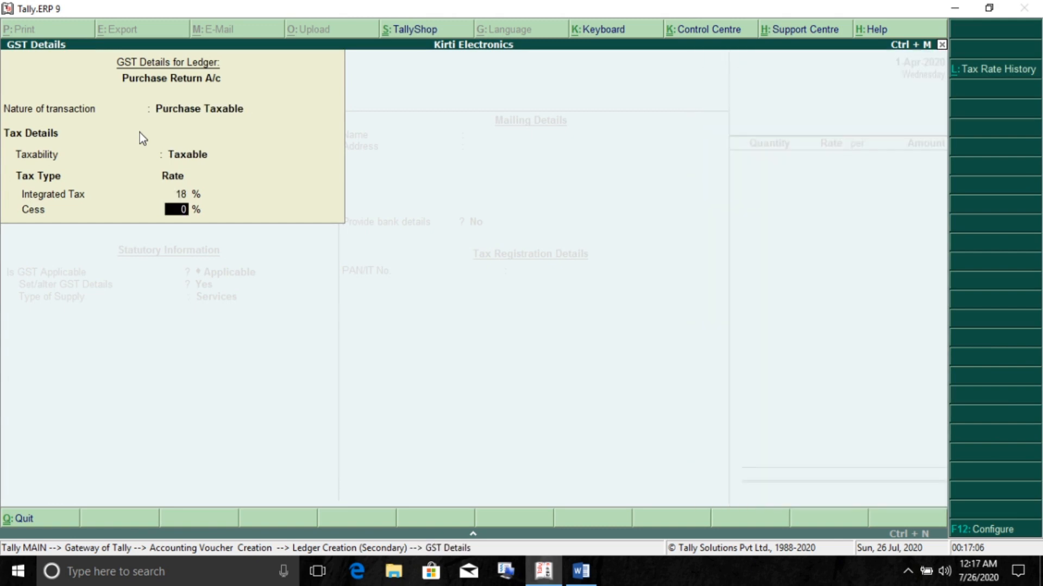
{"action": "key", "text": "Return"}
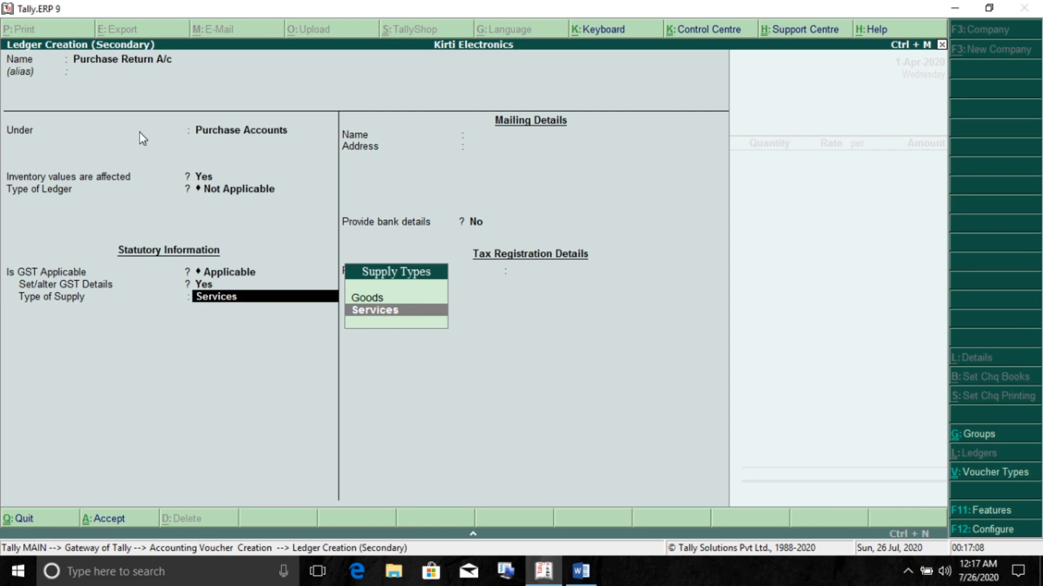
Step: Set the ledger's type of supply to Goods and save the ledger
{"action": "key", "text": "Up"}
{"action": "key", "text": "Return"}
{"action": "key", "text": "Return"}
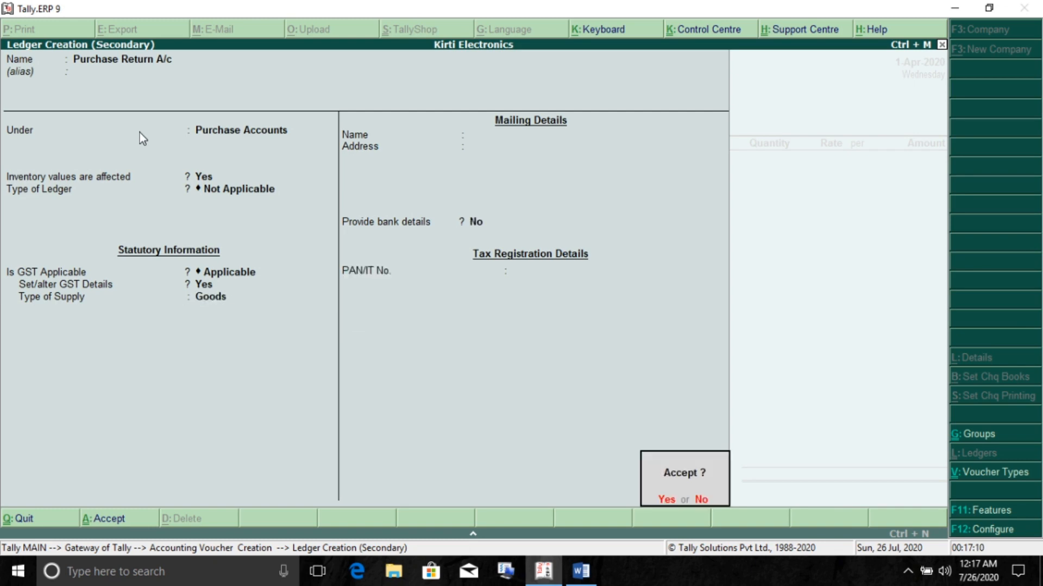
{"action": "key", "text": "Return"}
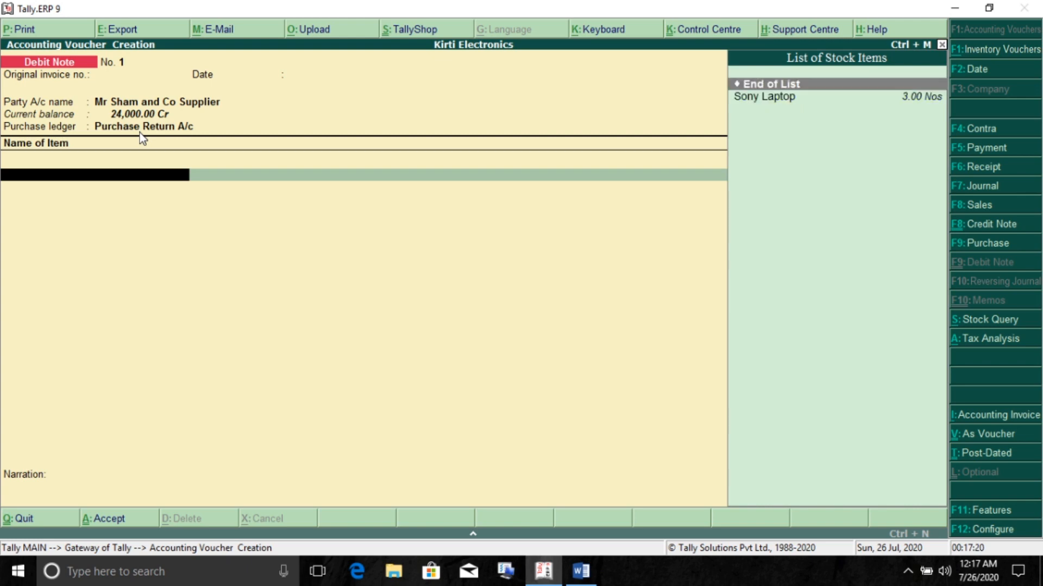
Step: Add the Sony Laptop item to the debit note with a quantity of 1
{"action": "key", "text": "Down"}
{"action": "key", "text": "Return"}
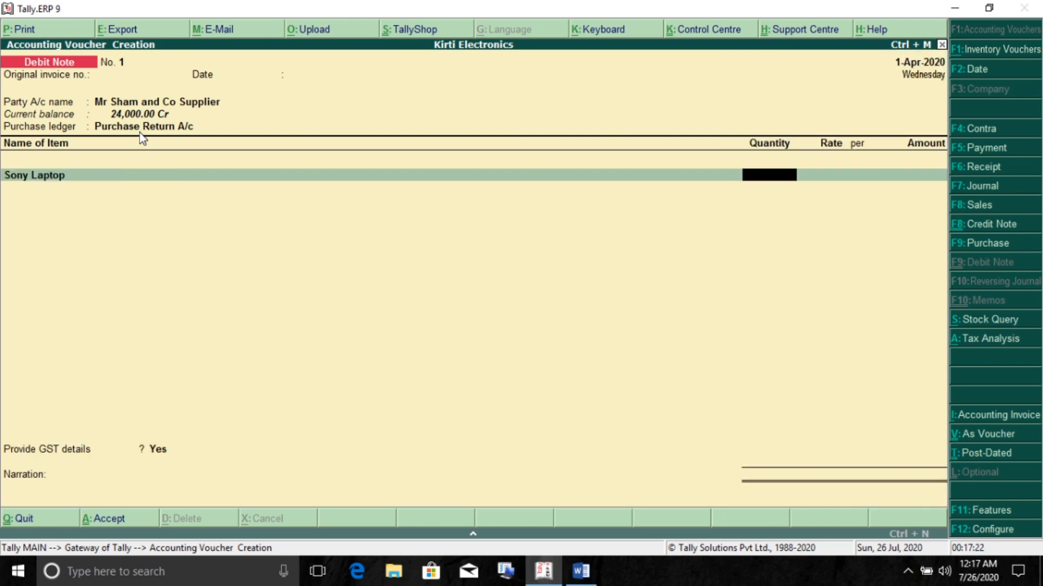
{"action": "type", "text": "1"}
{"action": "key", "text": "Return"}
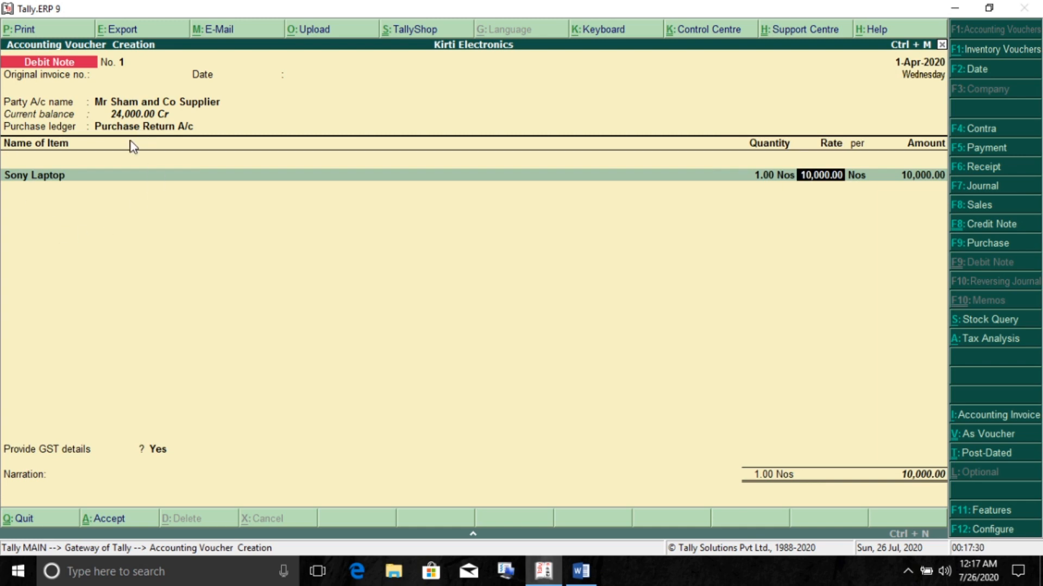
Step: Switch to Word to check the laptop purchase rate in transaction 1, and return to Tally.ERP 9
{"action": "left_click", "coordinate": [580, 571]}
{"action": "scroll", "coordinate": [388, 322], "scroll_direction": "up", "scroll_amount": 8}
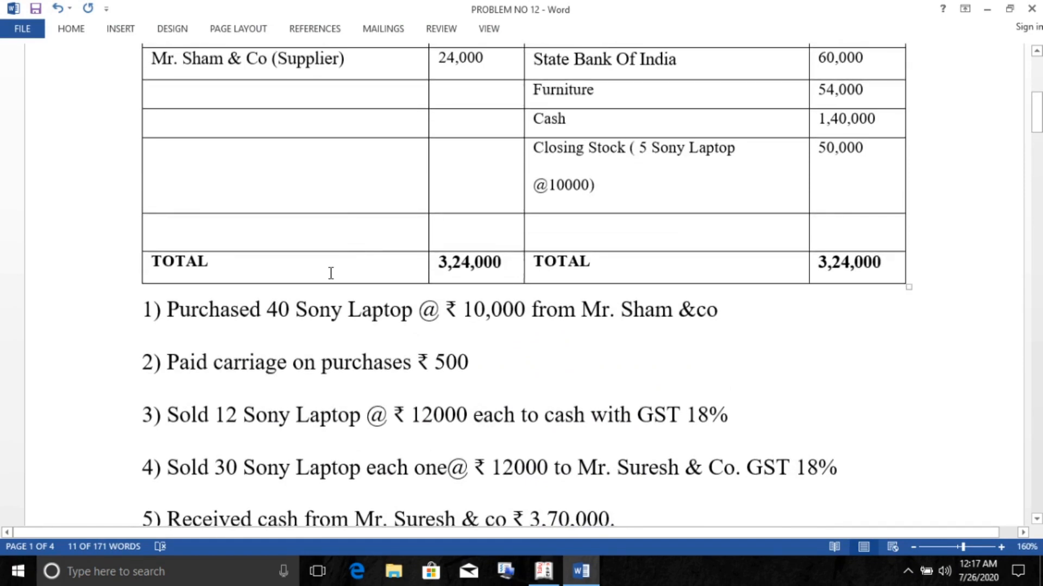
{"action": "left_click", "coordinate": [167, 308]}
{"action": "left_click_drag", "start_coordinate": [168, 308], "coordinate": [734, 310]}
{"action": "left_click", "coordinate": [988, 9]}
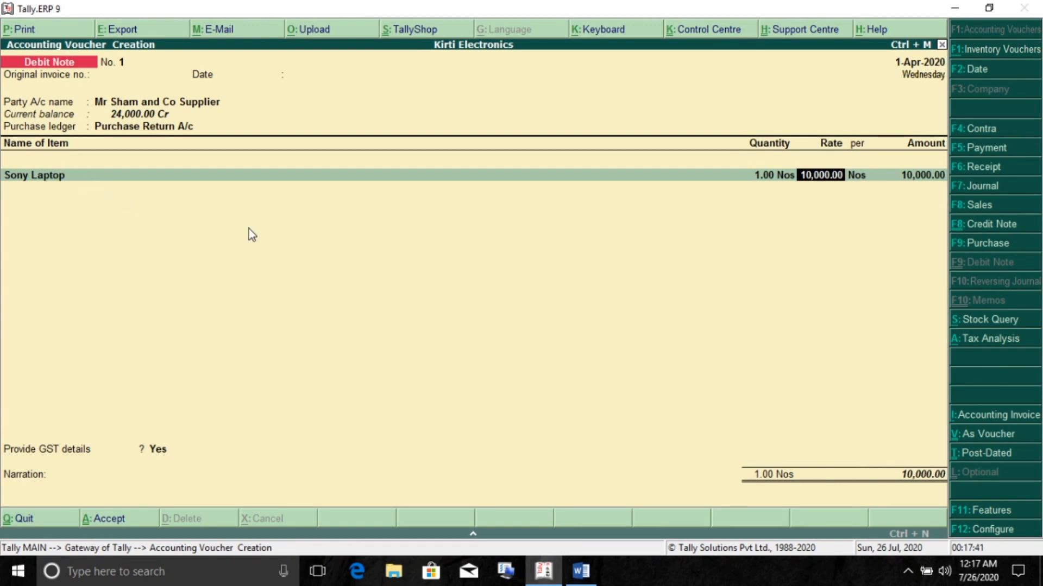
Step: Accept the laptop's rate of 10,000, set Provide GST details to No, and save the debit note
{"action": "key", "text": "Return"}
{"action": "key", "text": "Return"}
{"action": "key", "text": "Return"}
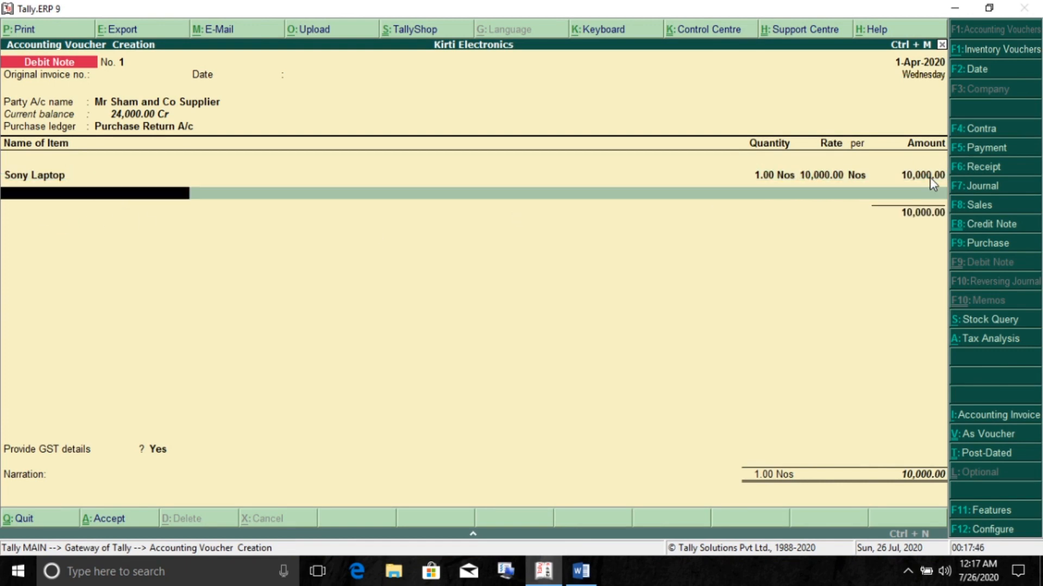
{"action": "key", "text": "Return"}
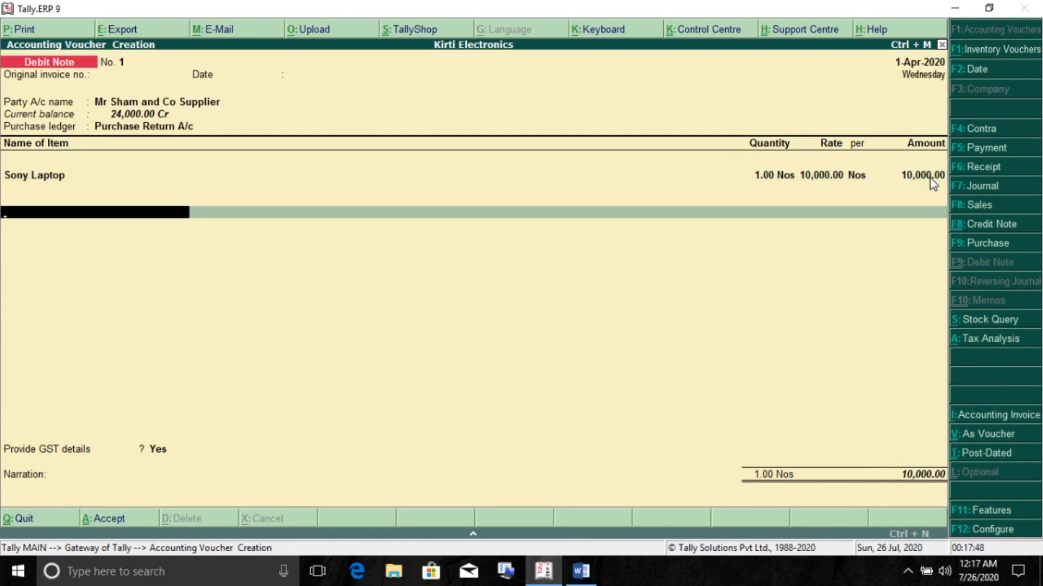
{"action": "key", "text": "Return"}
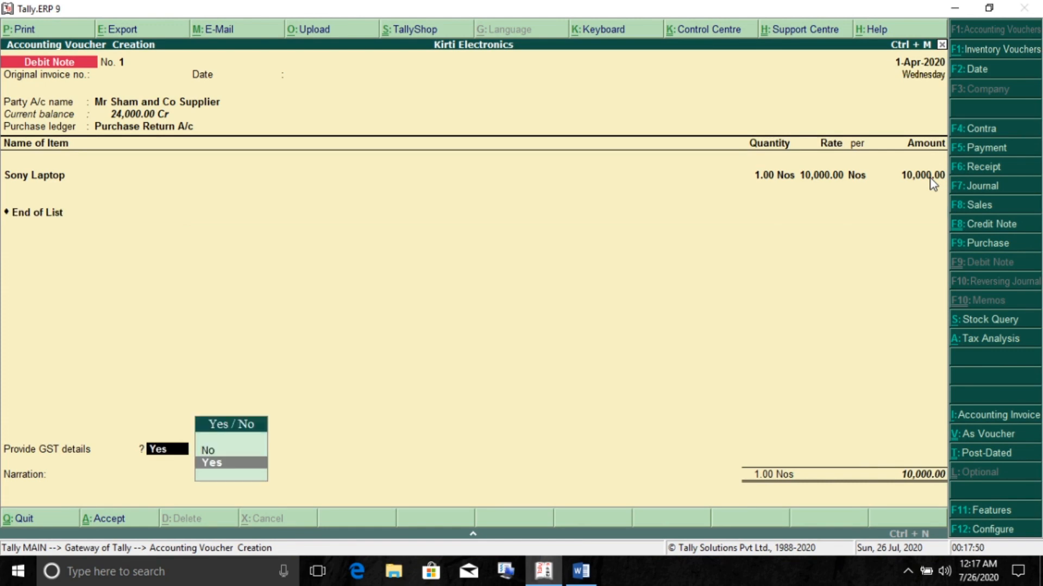
{"action": "key", "text": "Up"}
{"action": "key", "text": "Return"}
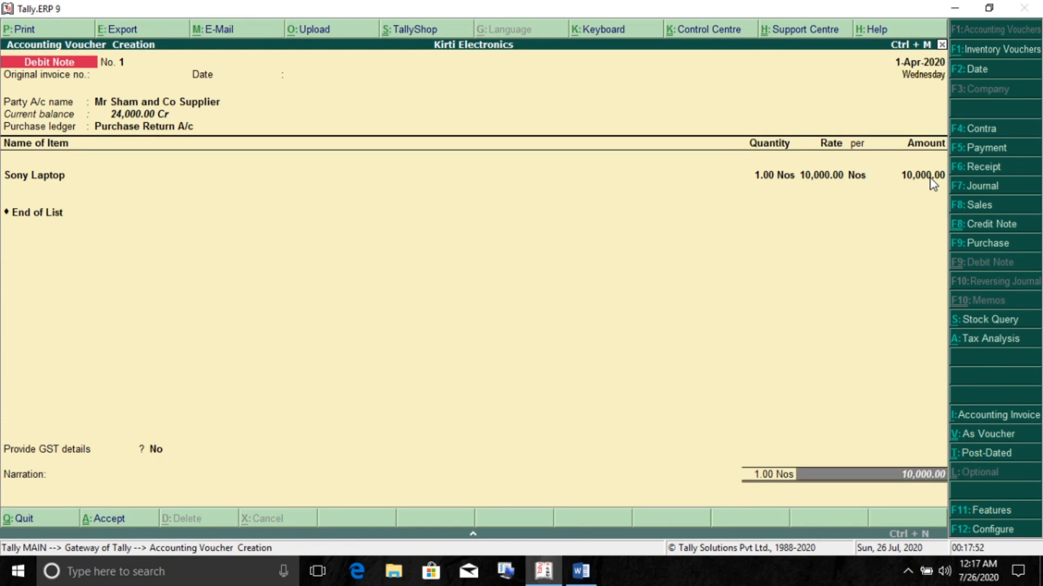
{"action": "key", "text": "Return"}
{"action": "key", "text": "Return"}
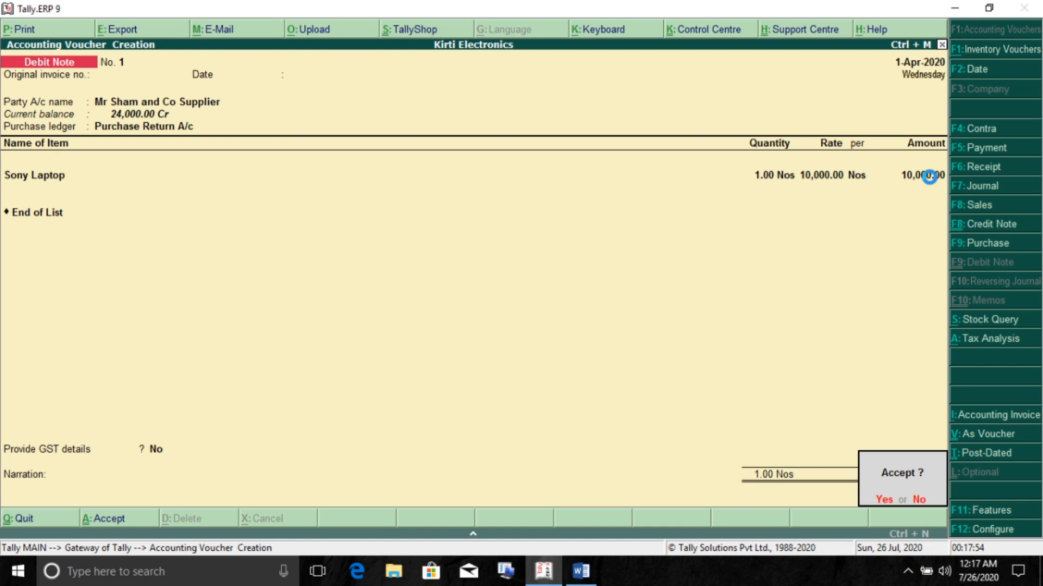
{"action": "key", "text": "Return"}
Step: Switch to Word to read transaction 10, the sales return of one Sony Laptop, and return to Tally.ERP 9
{"action": "key", "text": "alt+Tab"}
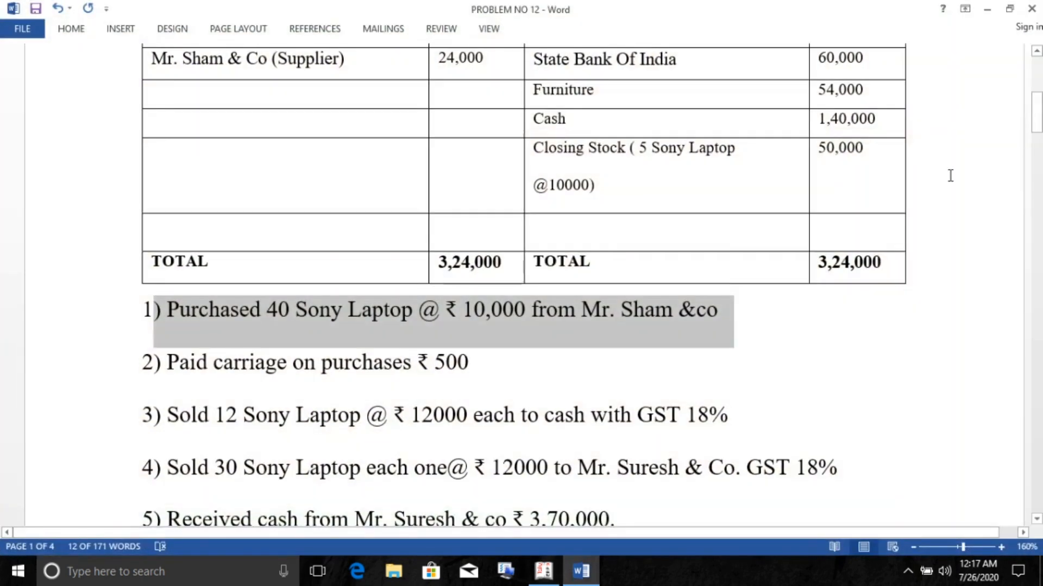
{"action": "scroll", "coordinate": [747, 221], "scroll_direction": "down", "scroll_amount": 5}
{"action": "scroll", "coordinate": [656, 265], "scroll_direction": "down", "scroll_amount": 8}
{"action": "scroll", "coordinate": [591, 263], "scroll_direction": "up", "scroll_amount": 1}
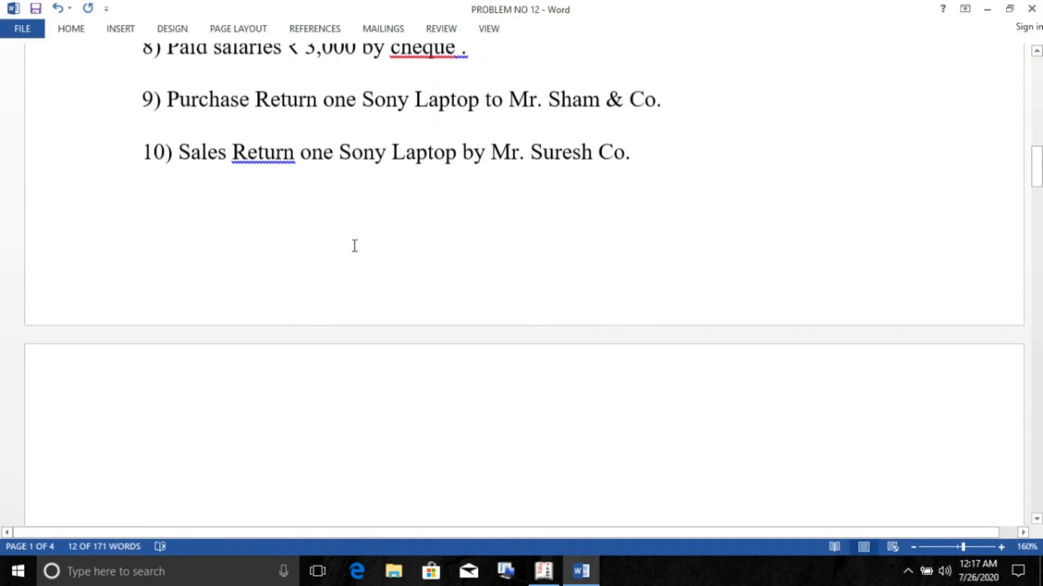
{"action": "left_click_drag", "start_coordinate": [179, 155], "coordinate": [663, 171]}
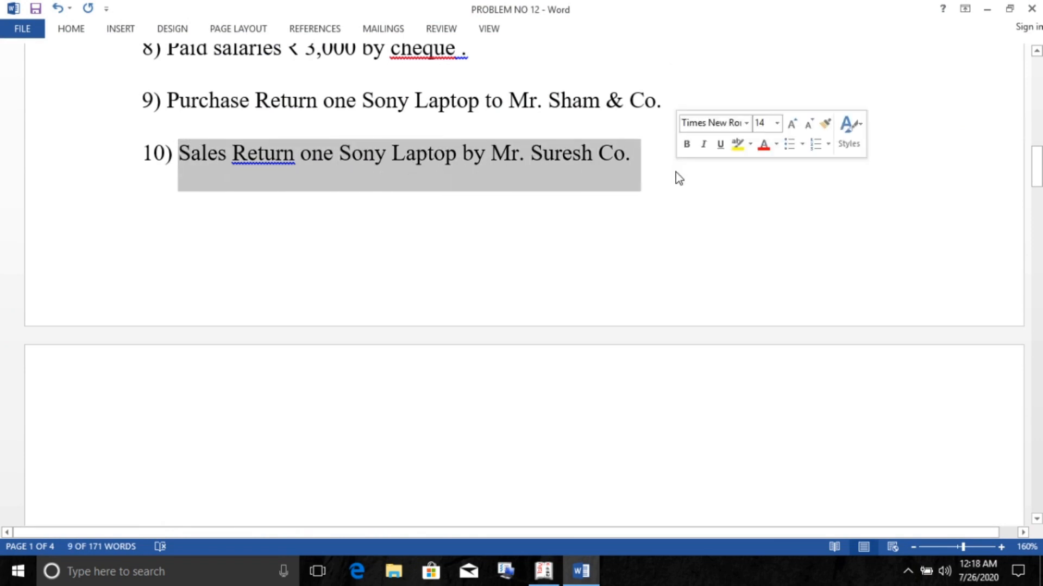
{"action": "key", "text": "alt+Tab"}
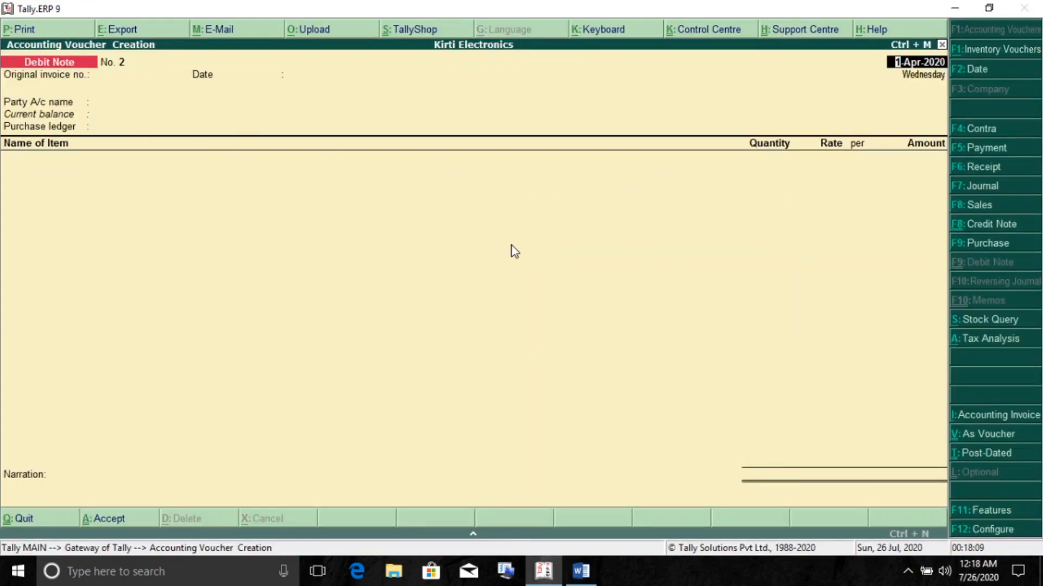
Step: Start a credit note voucher, choose the customer's ledger as the party account and accept the party details
{"action": "key", "text": "F8"}
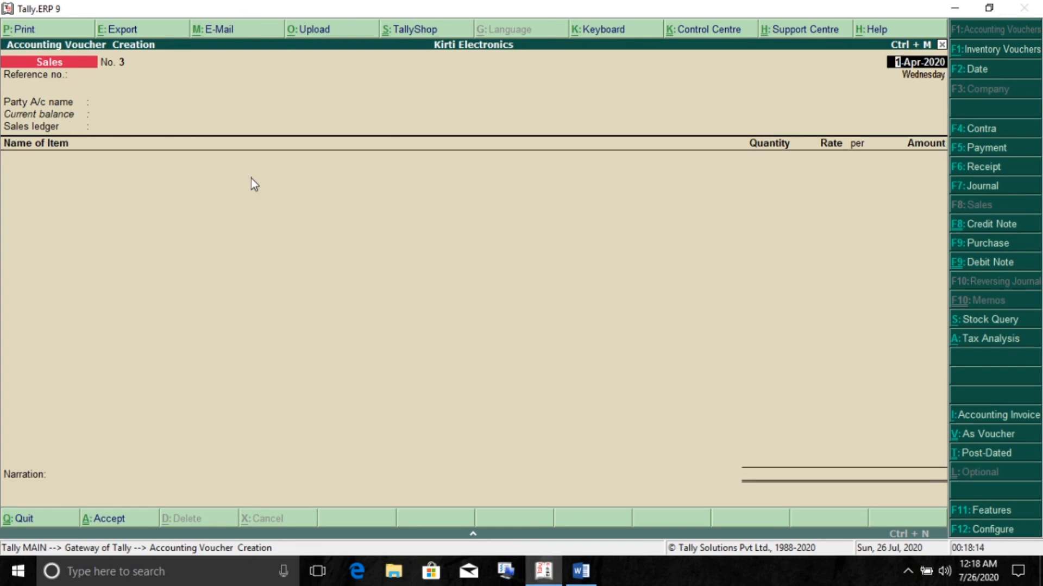
{"action": "key", "text": "ctrl+F8"}
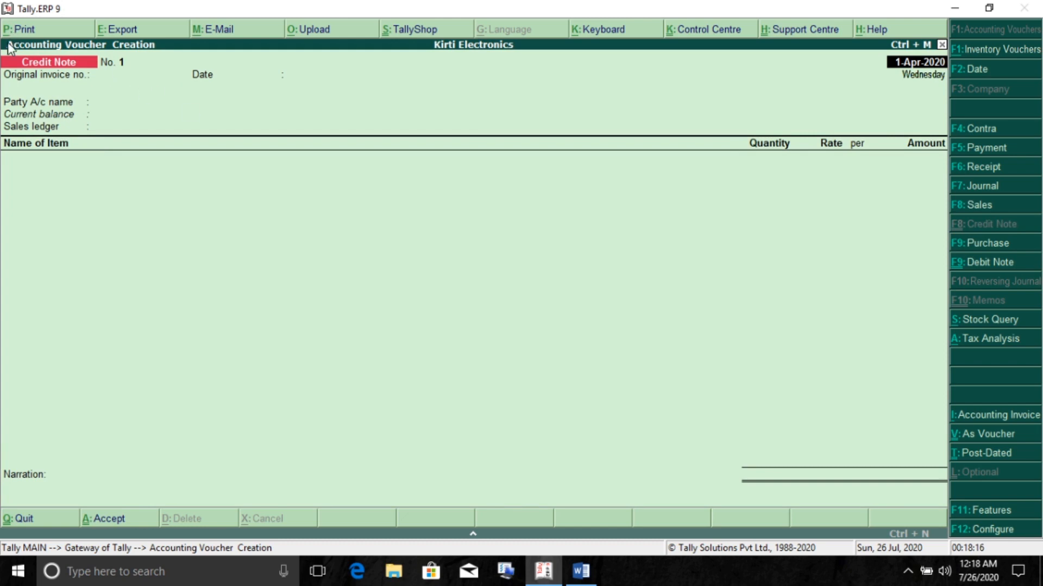
{"action": "left_click", "coordinate": [137, 107]}
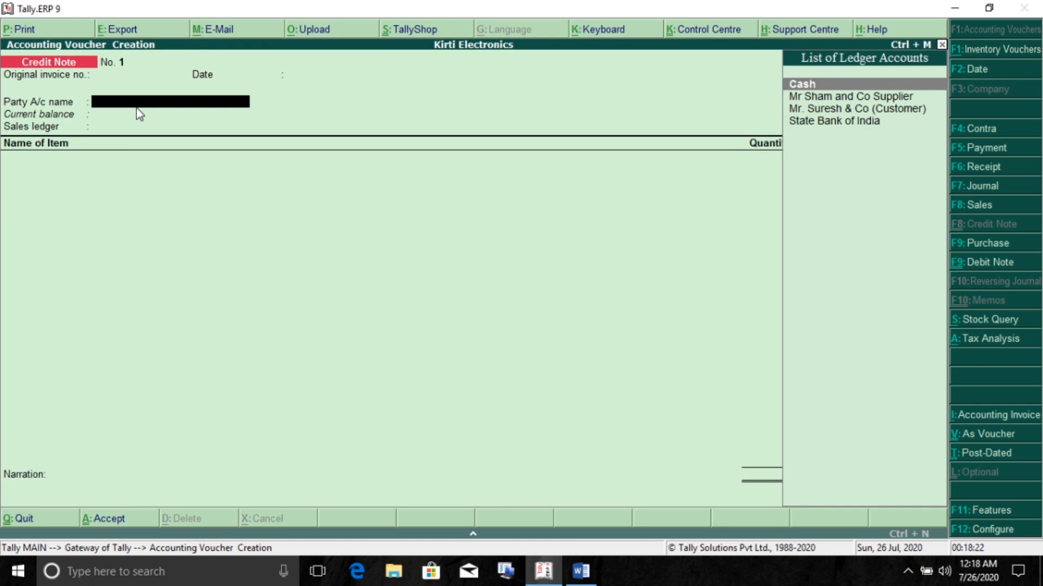
{"action": "type", "text": "Sure"}
{"action": "key", "text": "Return"}
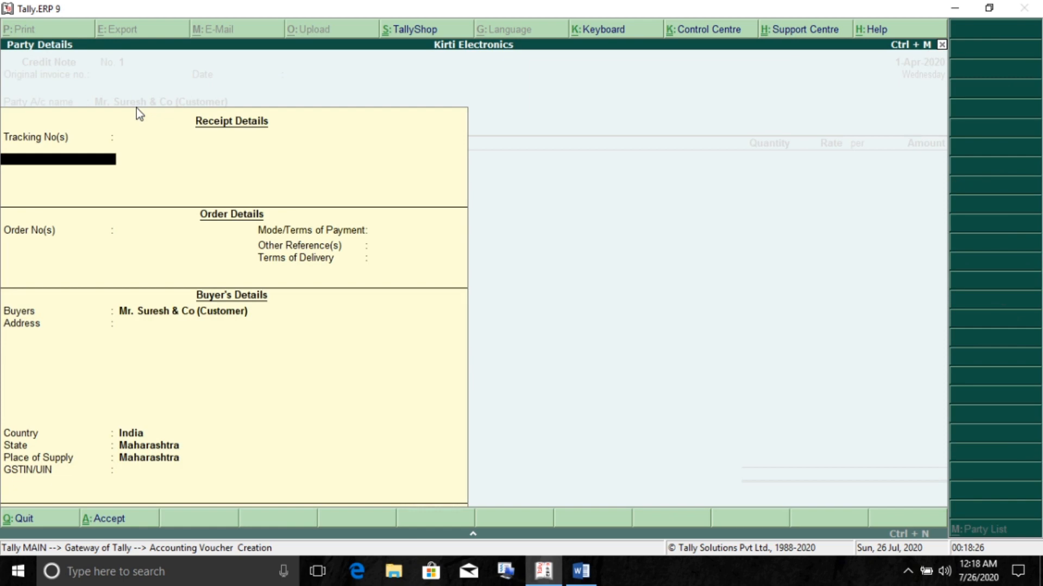
{"action": "key", "text": "ctrl+a"}
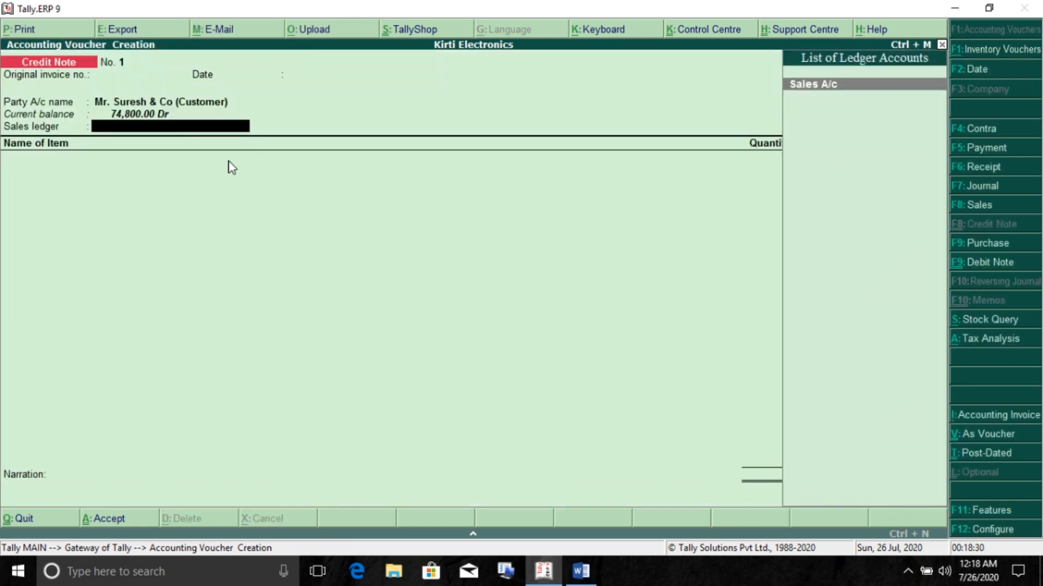
Step: Create a ledger named Sales Return A/c under Sales Accounts, and set Set/alter GST Details to Yes
{"action": "key", "text": "alt+c"}
{"action": "type", "text": "Sales Return A/c"}
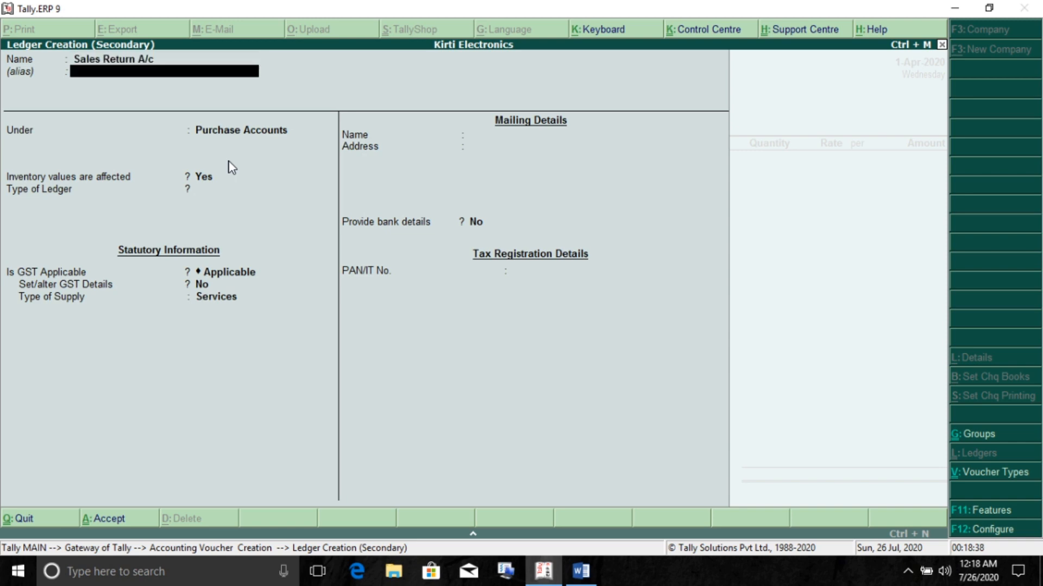
{"action": "key", "text": "Return"}
{"action": "type", "text": "Sal"}
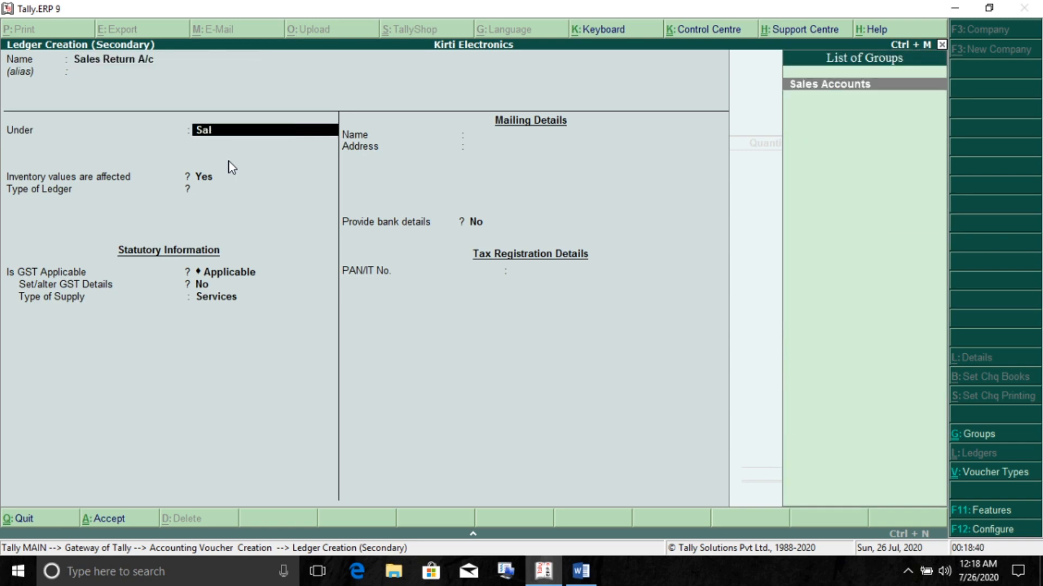
{"action": "key", "text": "Return"}
{"action": "key", "text": "Return"}
{"action": "key", "text": "Return"}
{"action": "key", "text": "Return"}
{"action": "key", "text": "y"}
{"action": "key", "text": "Return"}
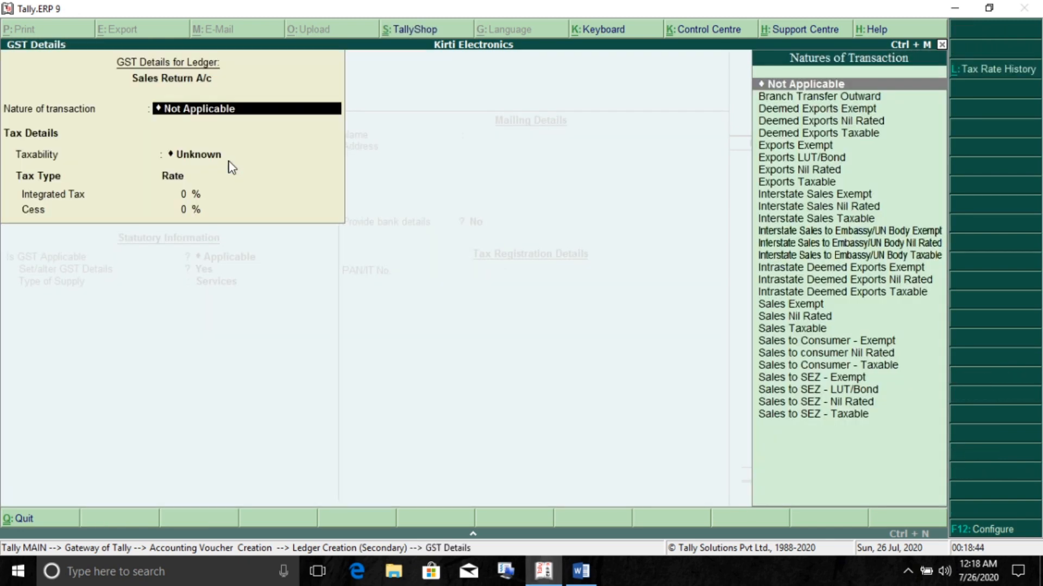
Step: Give the ledger the Sales Taxable nature of transaction with 18% integrated tax and Goods as supply type, and save it
{"action": "type", "text": "Sal"}
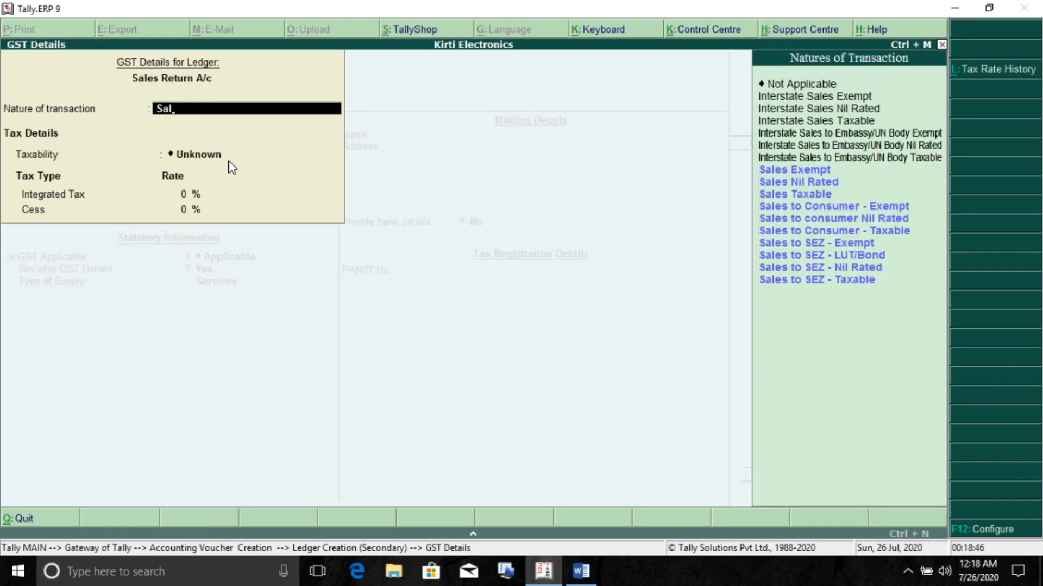
{"action": "key", "text": "Down"}
{"action": "key", "text": "Down"}
{"action": "key", "text": "Return"}
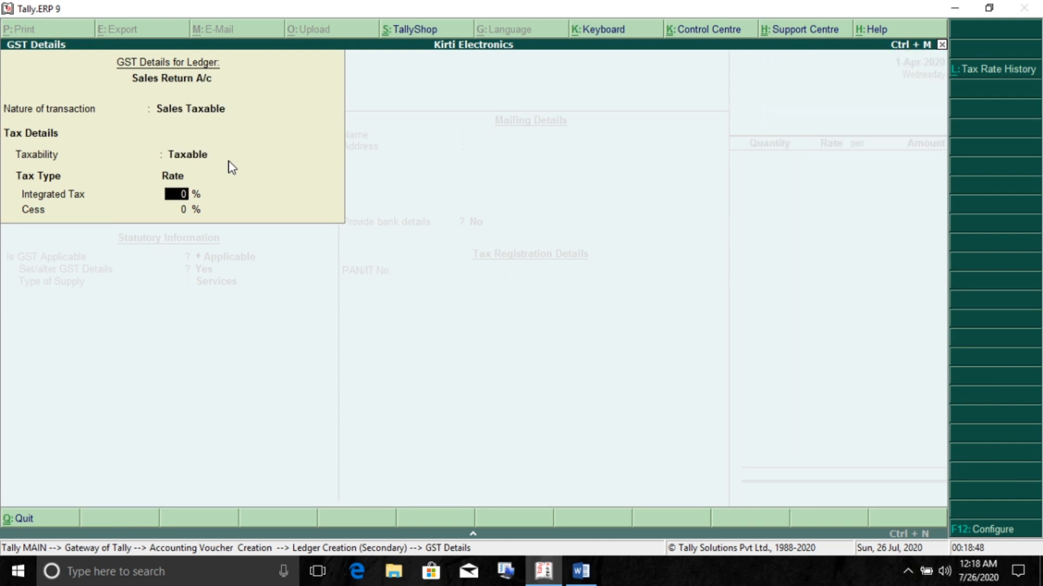
{"action": "type", "text": "18"}
{"action": "key", "text": "Return"}
{"action": "key", "text": "Return"}
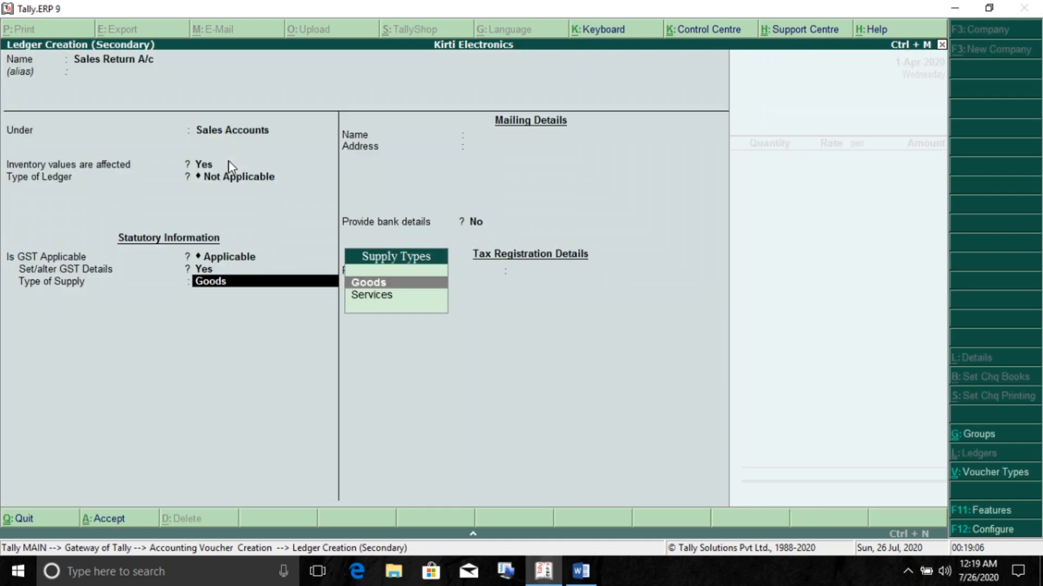
{"action": "key", "text": "Return"}
{"action": "key", "text": "Return"}
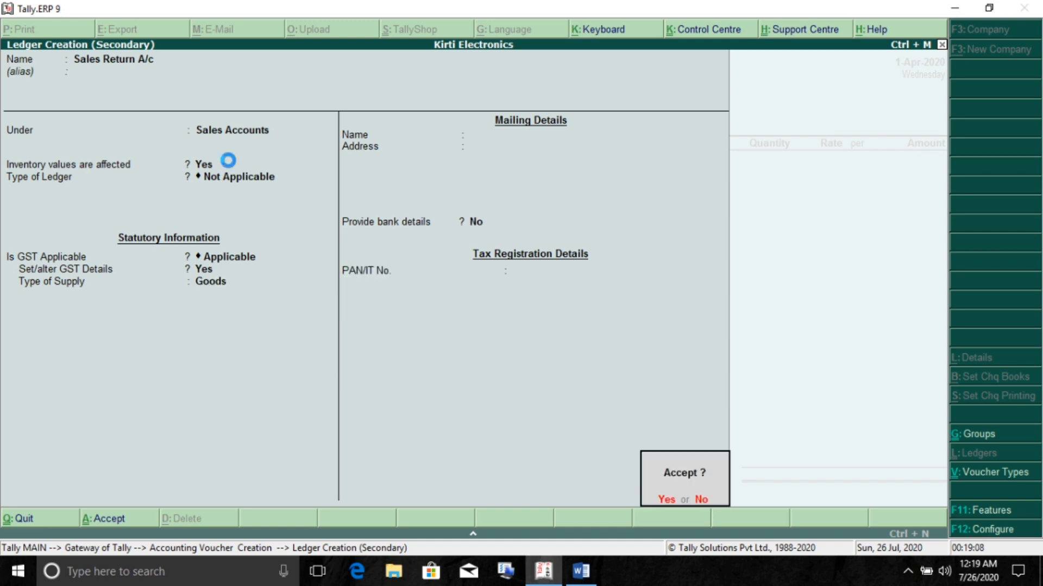
{"action": "key", "text": "Return"}
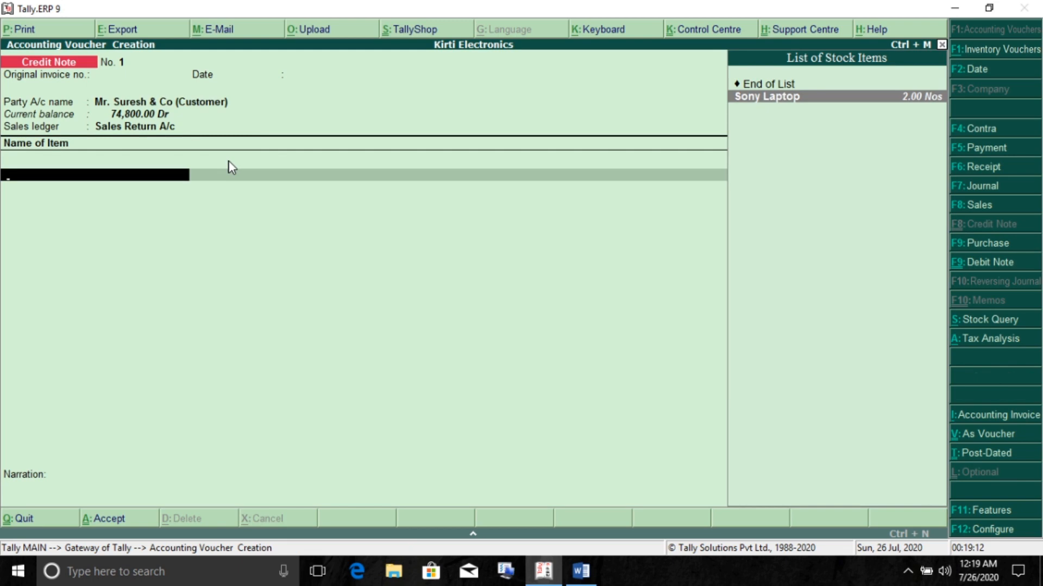
Step: Add the Sony Laptop item to the credit note with a quantity of 1 at the rate of 12,000
{"action": "key", "text": "Return"}
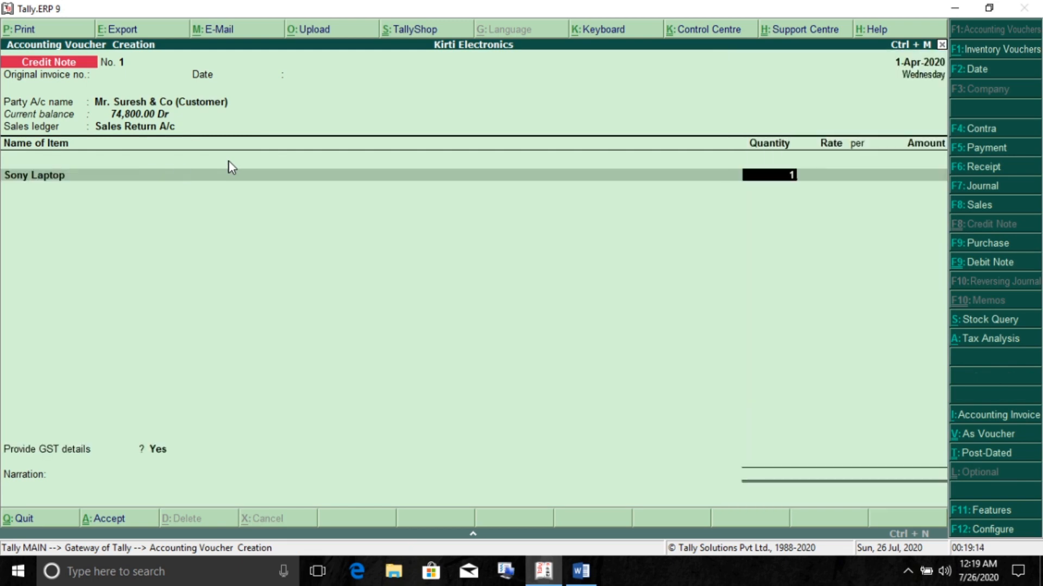
{"action": "type", "text": "1"}
{"action": "key", "text": "Return"}
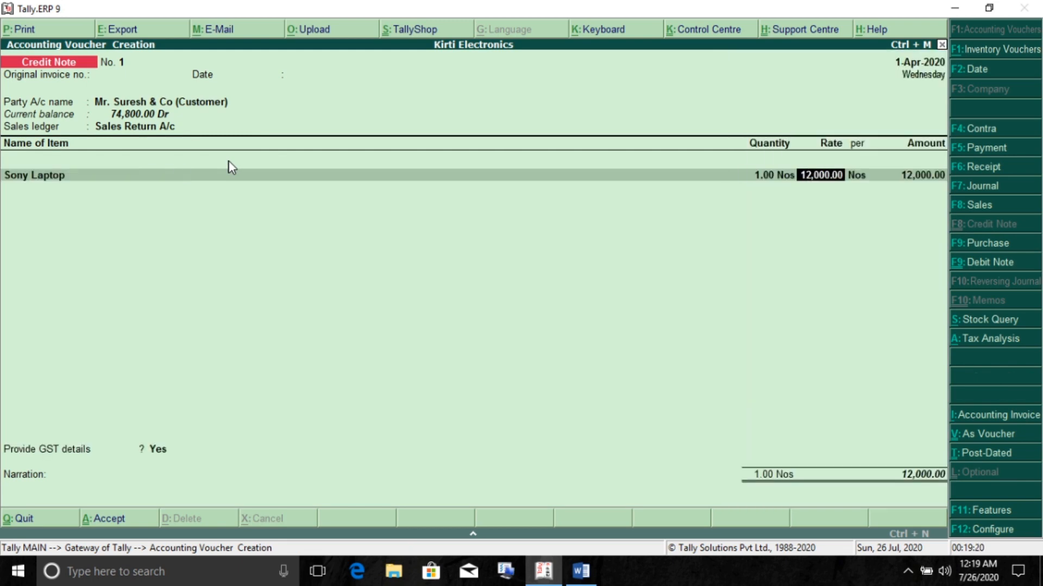
{"action": "key", "text": "Return"}
{"action": "key", "text": "Return"}
{"action": "key", "text": "Return"}
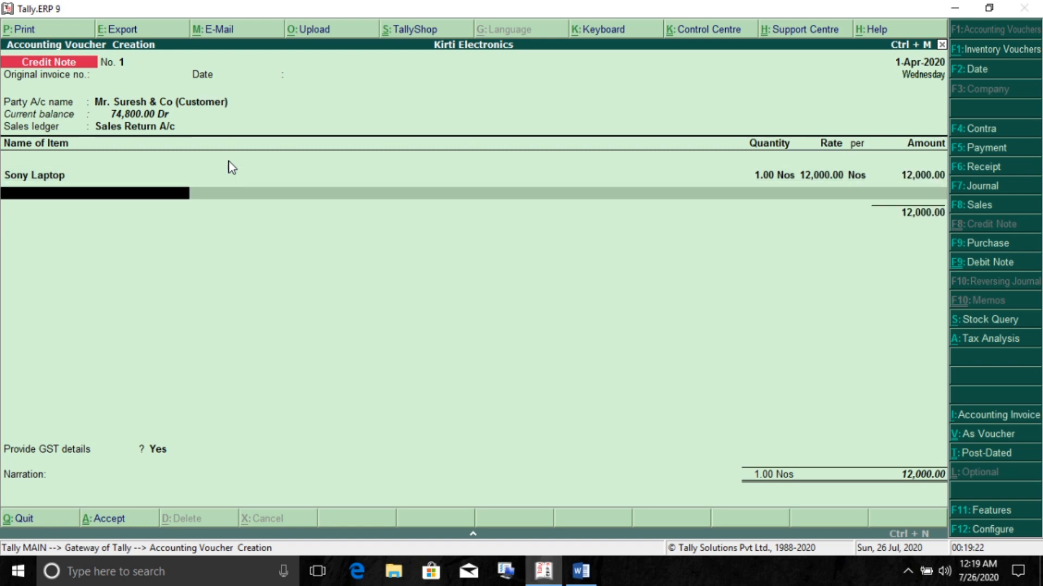
Step: Add the CGST and SGST ledgers at 9% each below the laptop on the credit note
{"action": "key", "text": "Return"}
{"action": "type", "text": "Cg"}
{"action": "key", "text": "Return"}
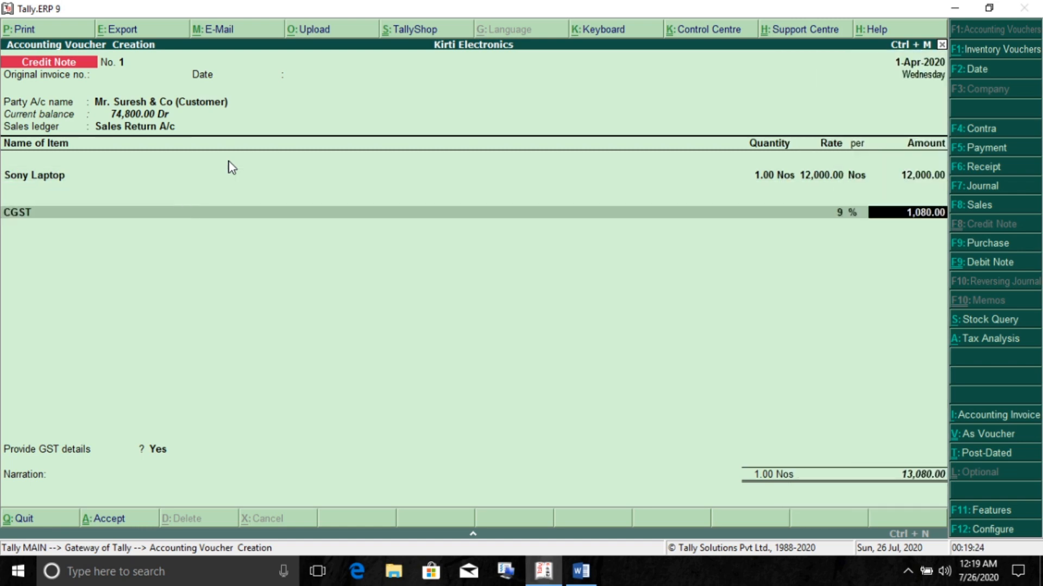
{"action": "key", "text": "Return"}
{"action": "type", "text": "Sg"}
{"action": "key", "text": "Return"}
{"action": "key", "text": "Return"}
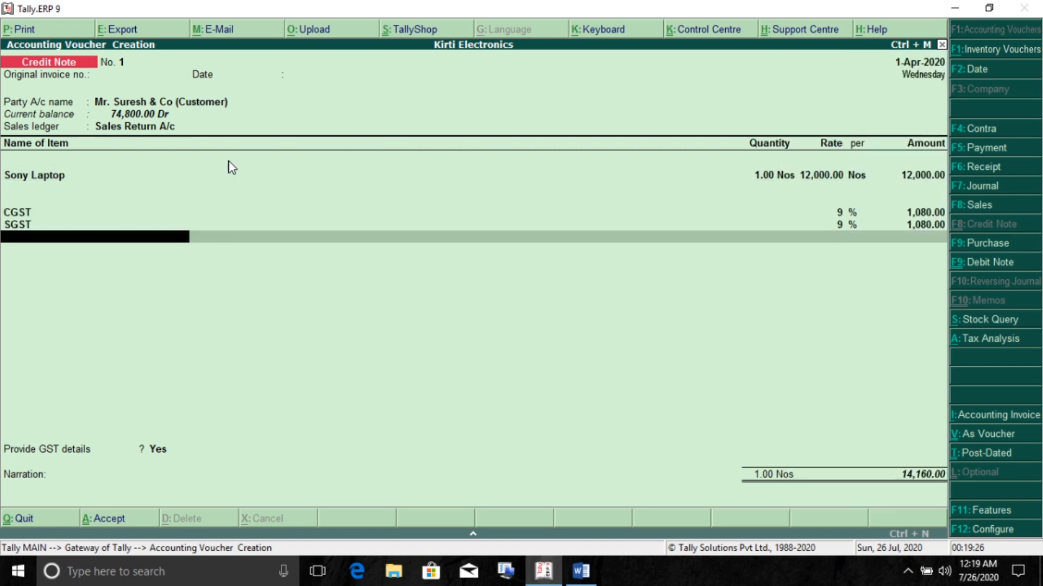
Step: Set Provide GST details to No, leave the narration empty and save the credit note
{"action": "key", "text": "Return"}
{"action": "key", "text": "Up"}
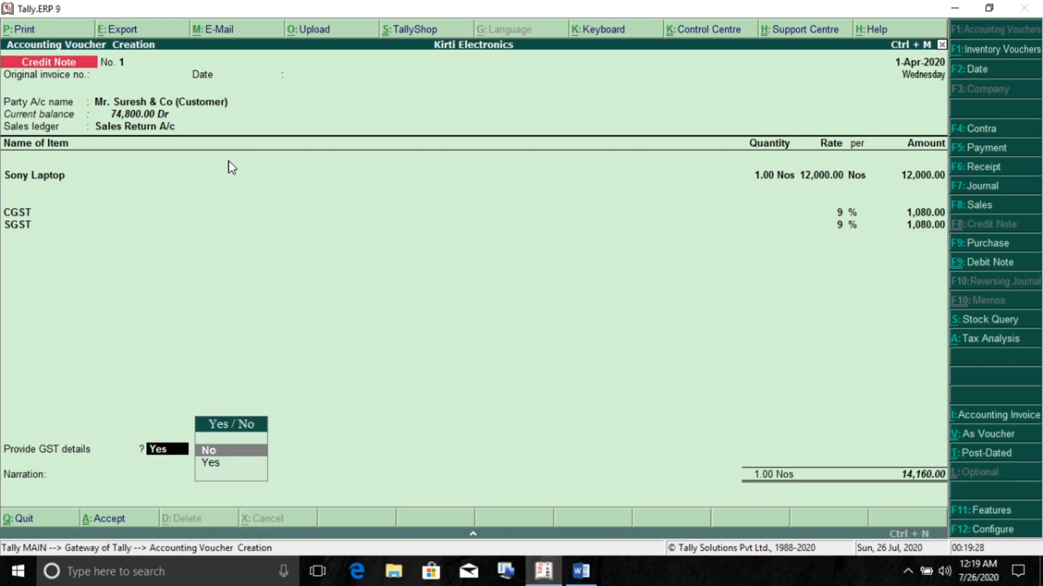
{"action": "key", "text": "Return"}
{"action": "key", "text": "Return"}
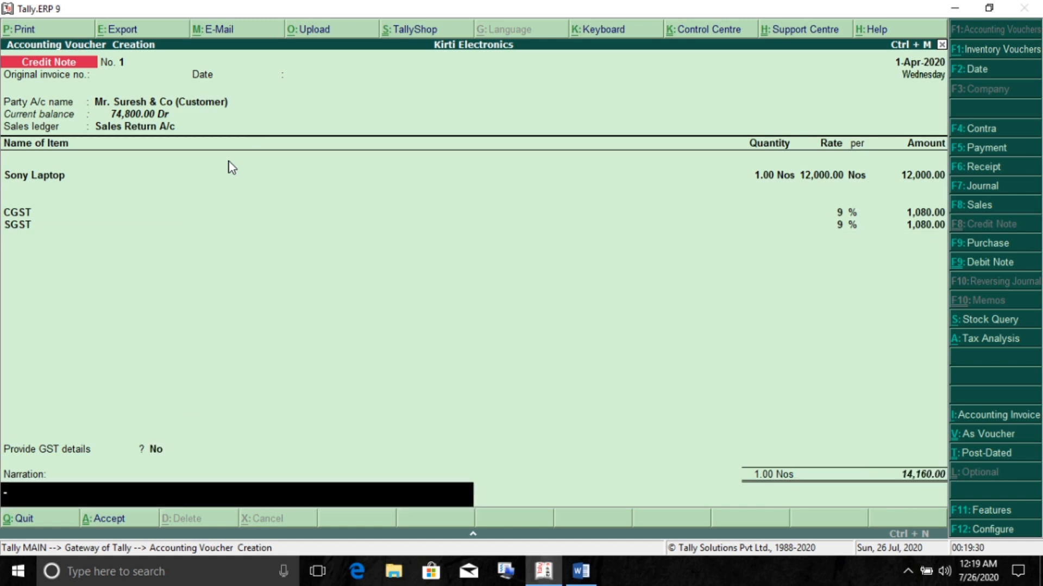
{"action": "key", "text": "Return"}
{"action": "key", "text": "Return"}
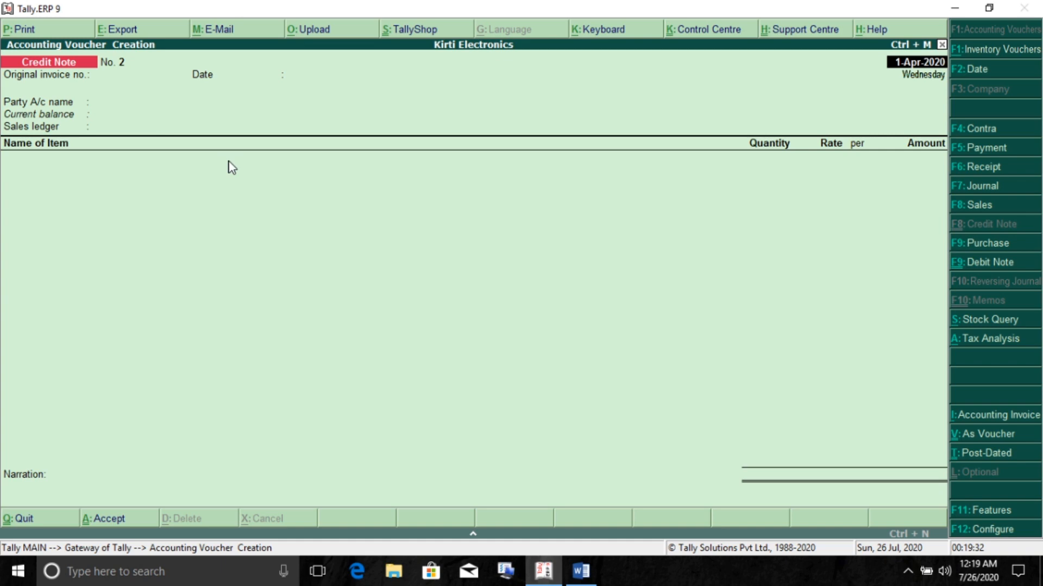
Step: Switch to Word and review transaction 10, the sales return of one Sony Laptop, at the end of the list
{"action": "key", "text": "alt+Tab"}
{"action": "left_click", "coordinate": [491, 240]}
{"action": "scroll", "coordinate": [530, 286], "scroll_direction": "up", "scroll_amount": 1}
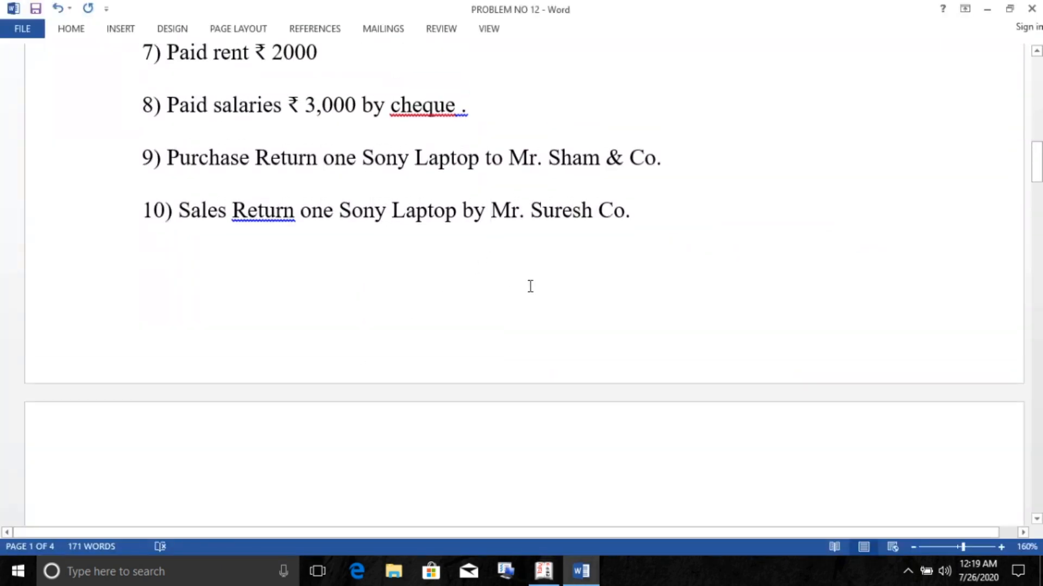
{"action": "left_click_drag", "start_coordinate": [637, 233], "coordinate": [121, 191]}
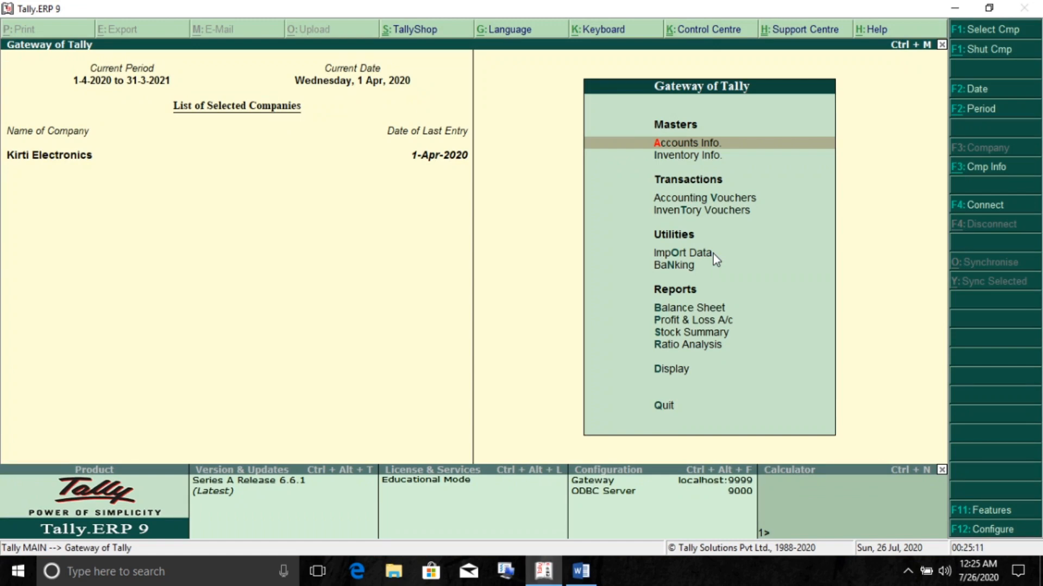
Step: Open Kirti Electronics' Balance Sheet in Tally.ERP 9 and show it in detailed form
{"action": "left_click", "coordinate": [697, 309]}
{"action": "left_click", "coordinate": [696, 309]}
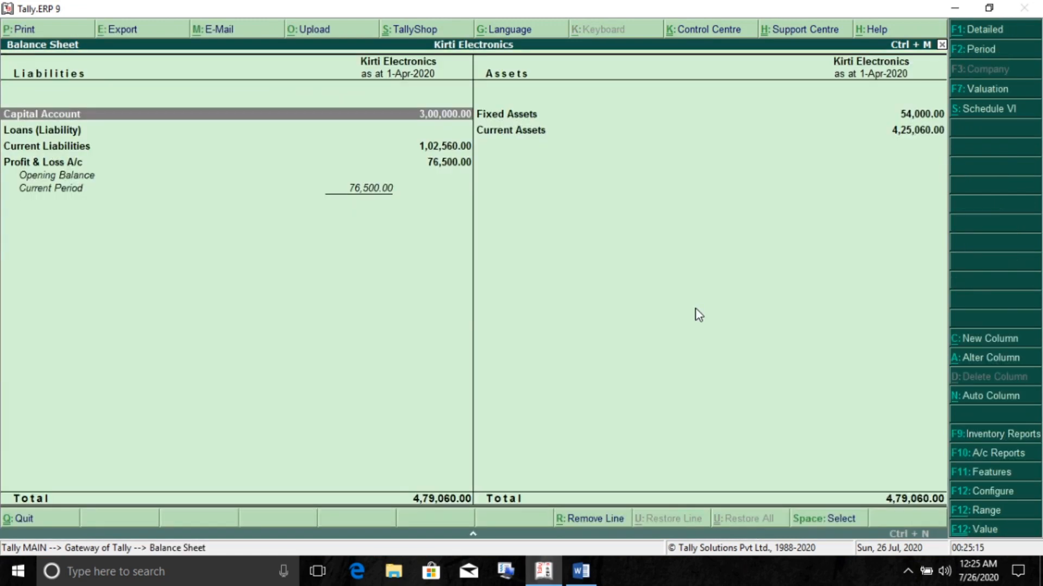
{"action": "left_click", "coordinate": [998, 30]}
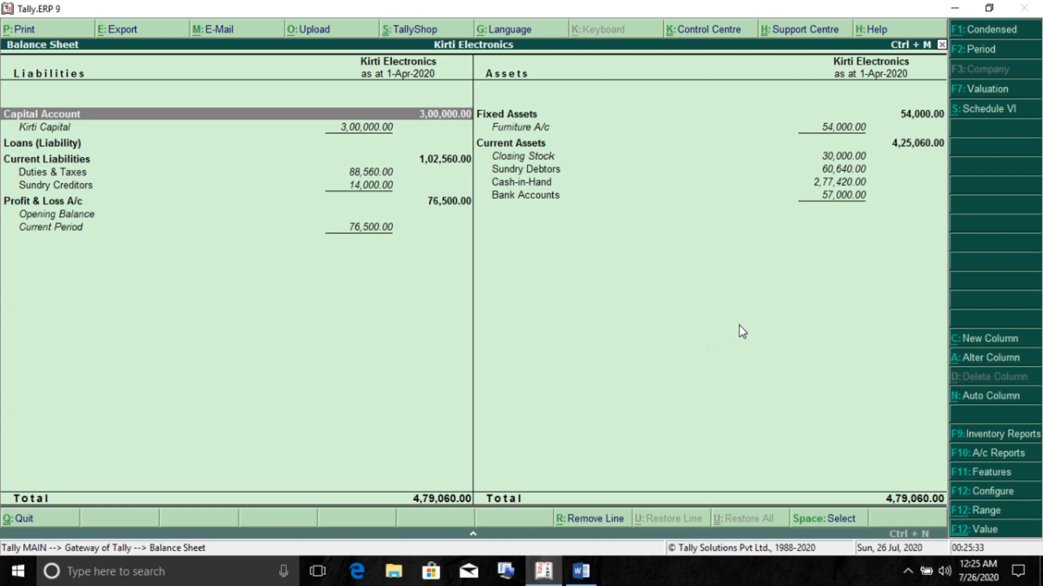
Step: Switch to Word and review the answer box's expected balance sheet total, net profit and cash-in-hand figures
{"action": "key", "text": "alt+Tab"}
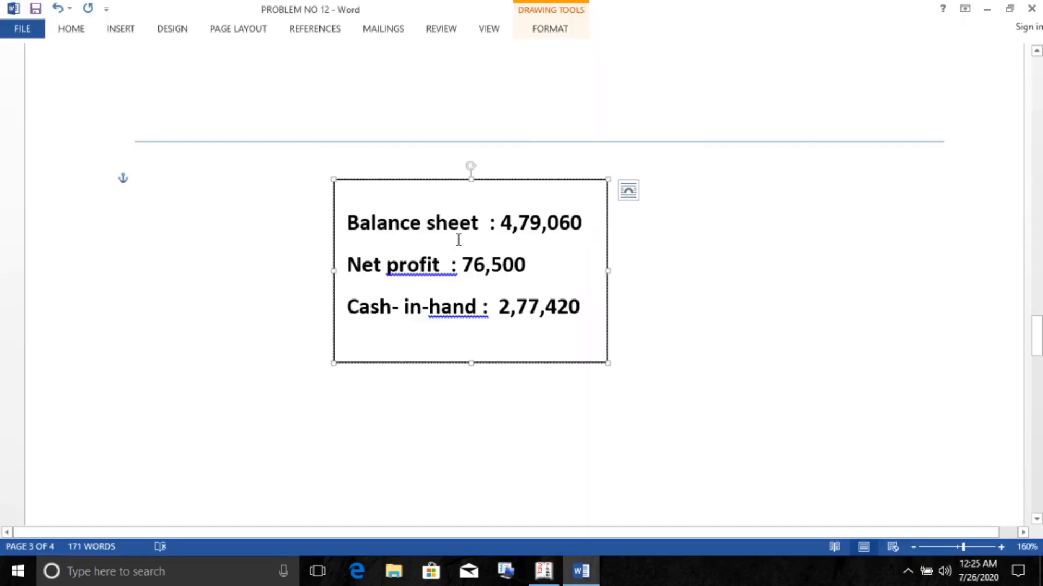
{"action": "scroll", "coordinate": [470, 243], "scroll_direction": "up", "scroll_amount": 4}
{"action": "scroll", "coordinate": [490, 249], "scroll_direction": "down", "scroll_amount": 3}
{"action": "left_click_drag", "start_coordinate": [500, 280], "coordinate": [573, 289]}
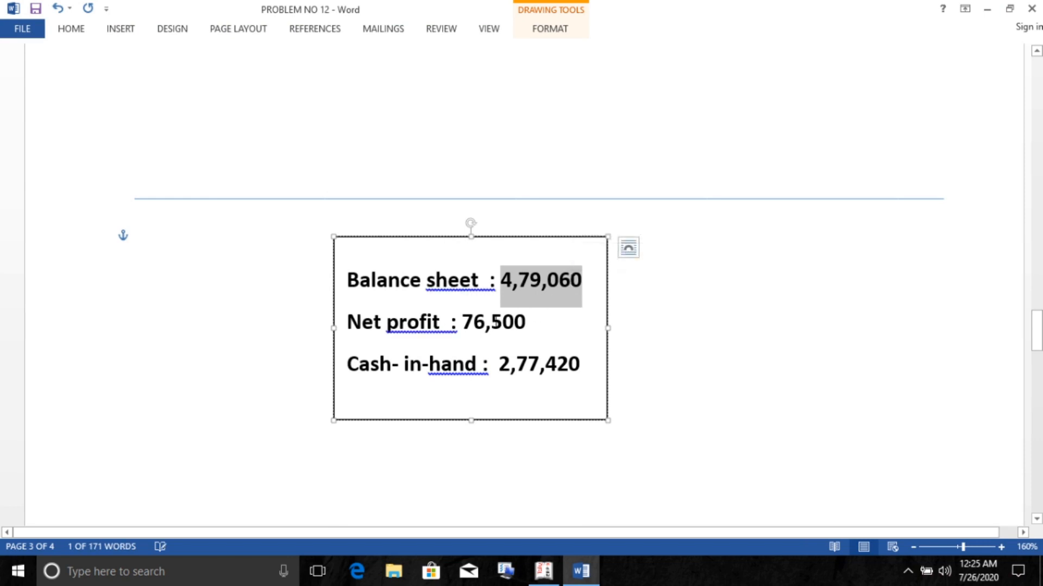
{"action": "left_click", "coordinate": [489, 364]}
{"action": "left_click_drag", "start_coordinate": [355, 364], "coordinate": [481, 366]}
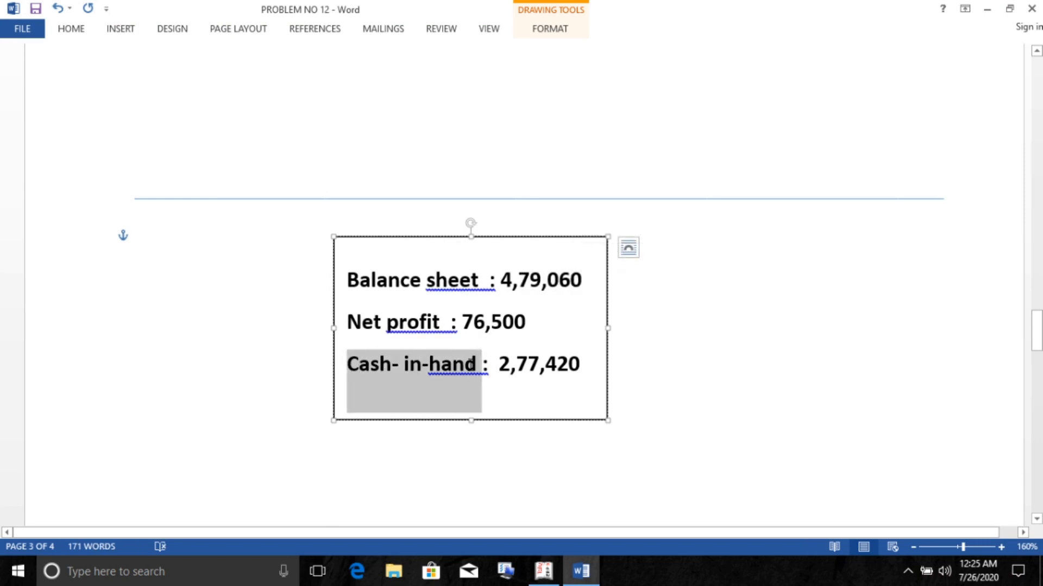
{"action": "left_click", "coordinate": [516, 389]}
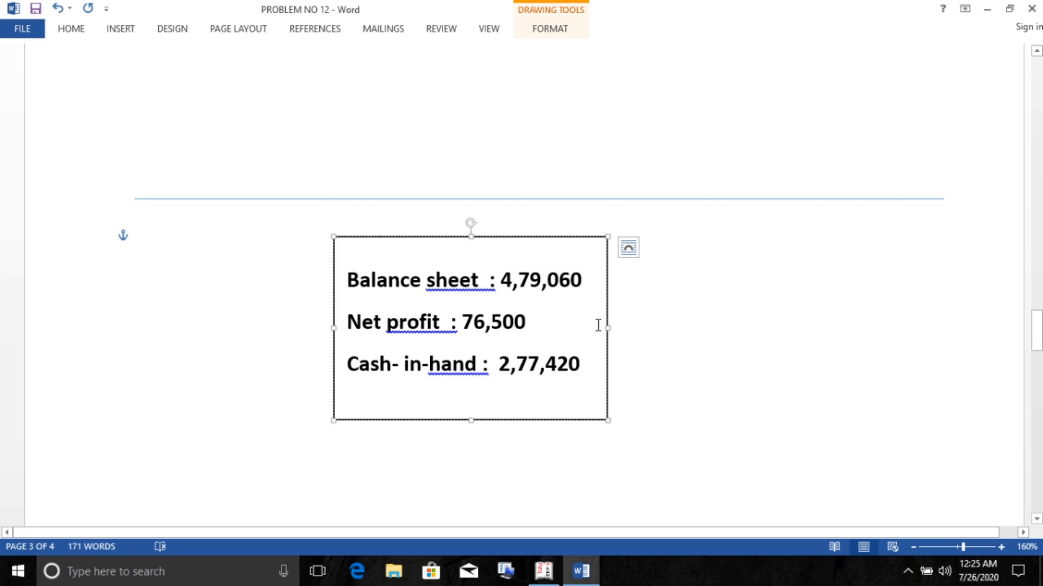
Step: Return to Tally.ERP 9, check the Cash-in-Hand line on the Balance Sheet and close the report
{"action": "key", "text": "alt+Tab"}
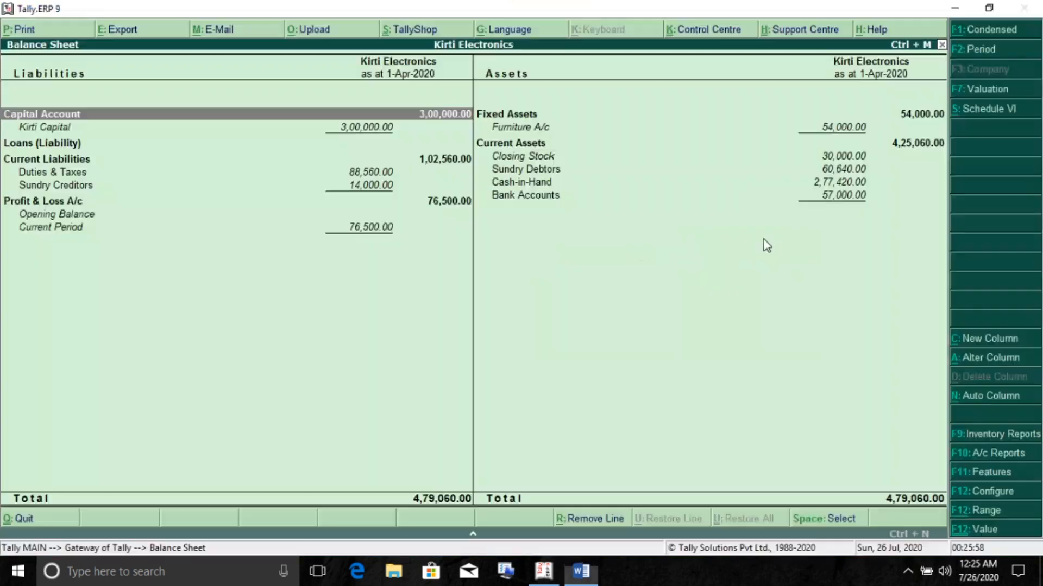
{"action": "left_click", "coordinate": [839, 186]}
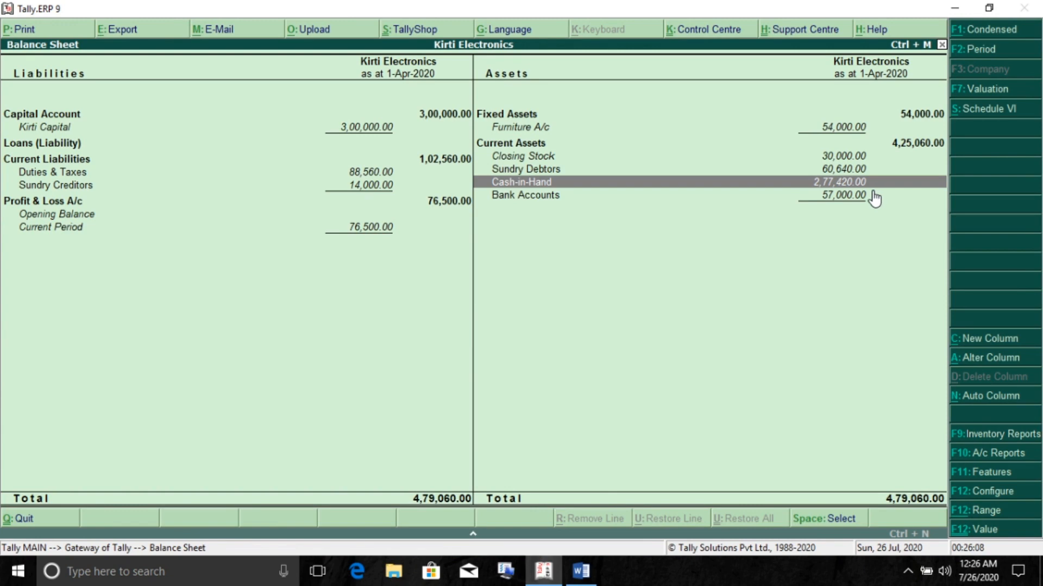
{"action": "key", "text": "Escape"}
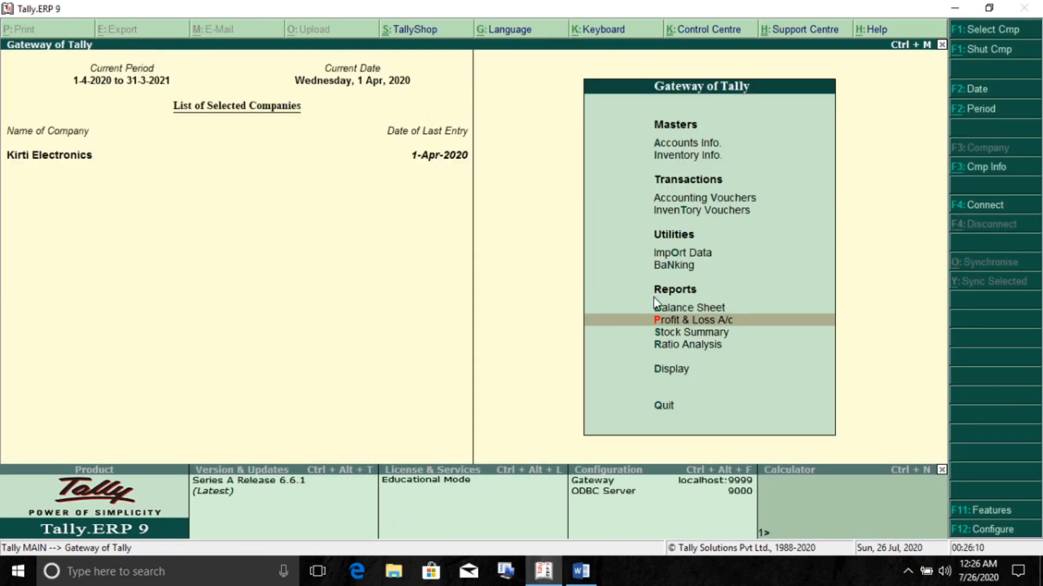
Step: Open the Profit & Loss A/c in detailed form and check its Nett Profit line
{"action": "key", "text": "Return"}
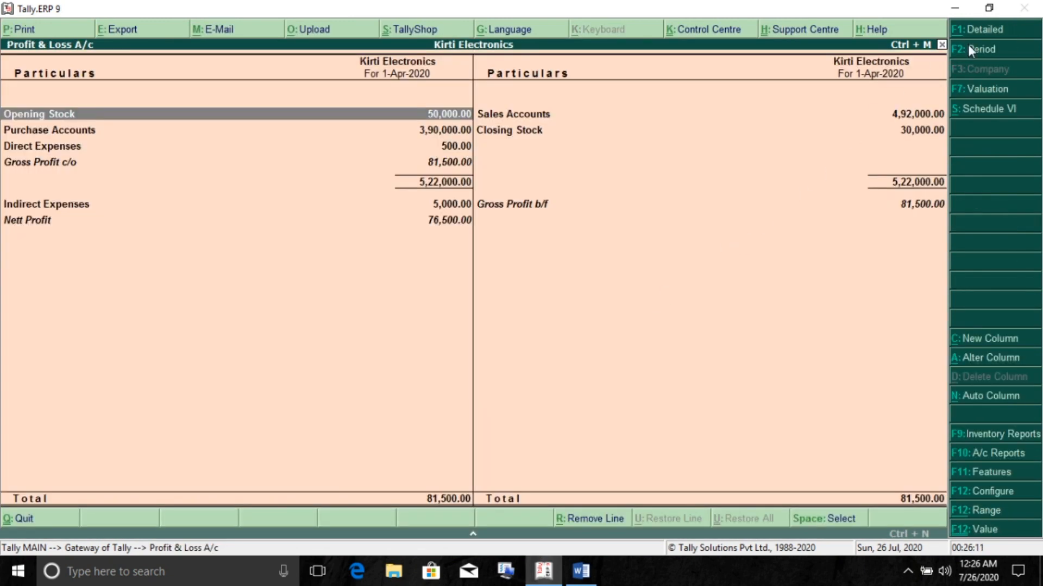
{"action": "left_click", "coordinate": [984, 33]}
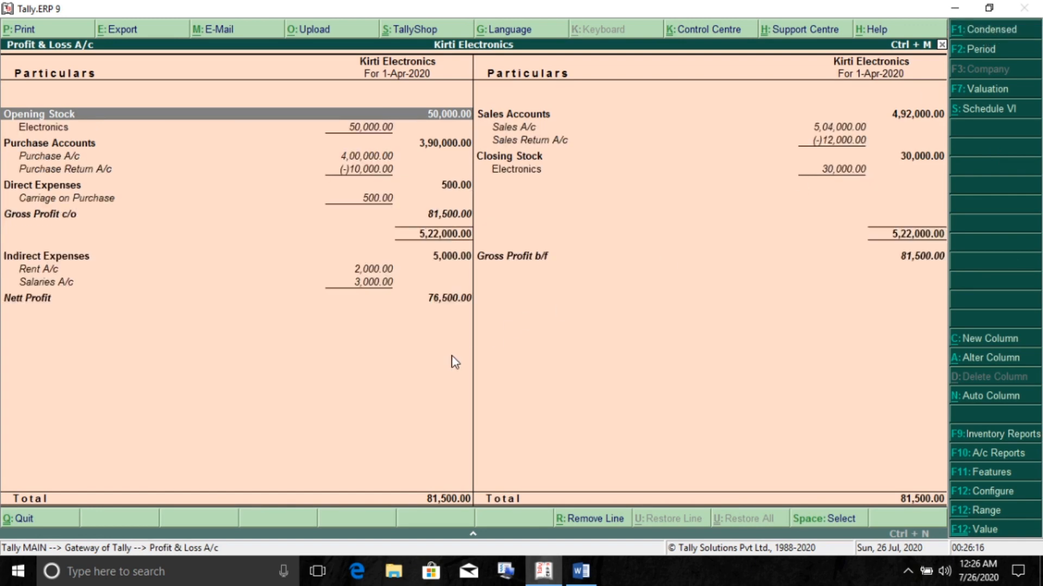
{"action": "left_click", "coordinate": [60, 300]}
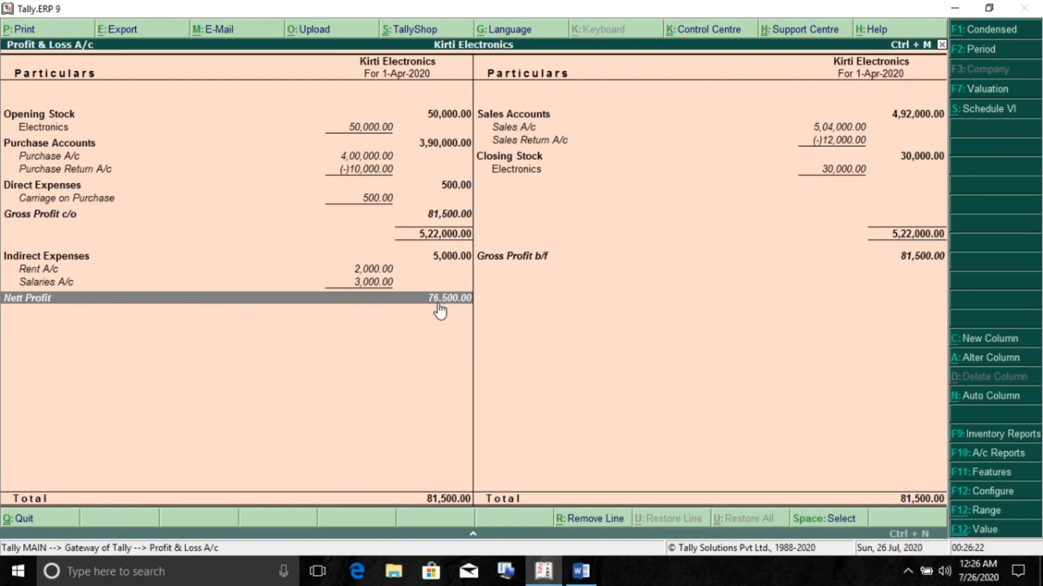
Step: Switch to Word to compare the expected net profit, and return to the Problem No 12 heading
{"action": "key", "text": "alt+Tab"}
{"action": "left_click_drag", "start_coordinate": [530, 326], "coordinate": [461, 326]}
{"action": "left_click", "coordinate": [249, 300]}
{"action": "scroll", "coordinate": [502, 258], "scroll_direction": "up", "scroll_amount": 5}
{"action": "scroll", "coordinate": [502, 257], "scroll_direction": "up", "scroll_amount": 15}
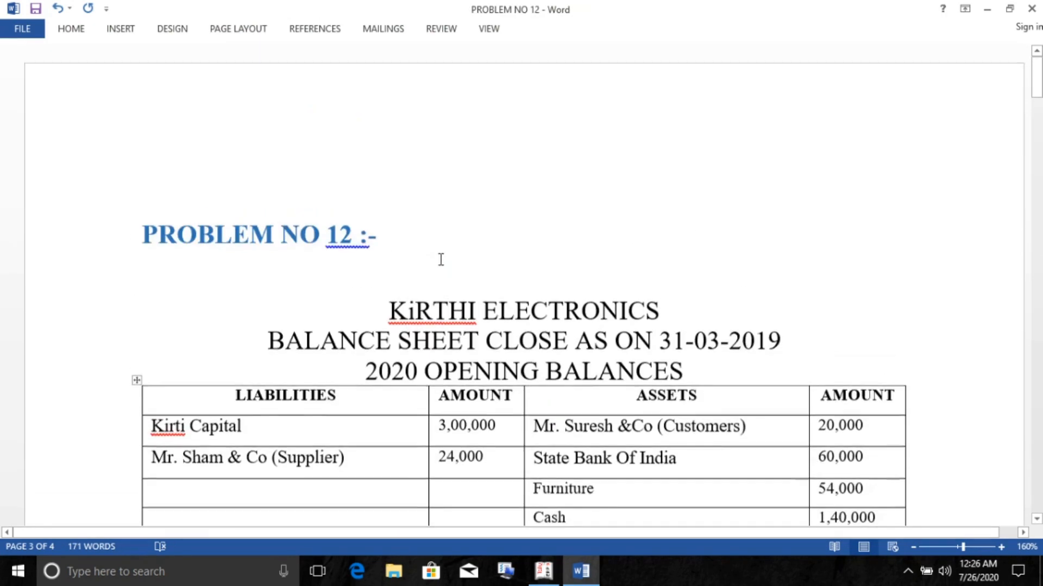
{"action": "left_click_drag", "start_coordinate": [399, 237], "coordinate": [153, 236]}
{"action": "left_click", "coordinate": [90, 293]}
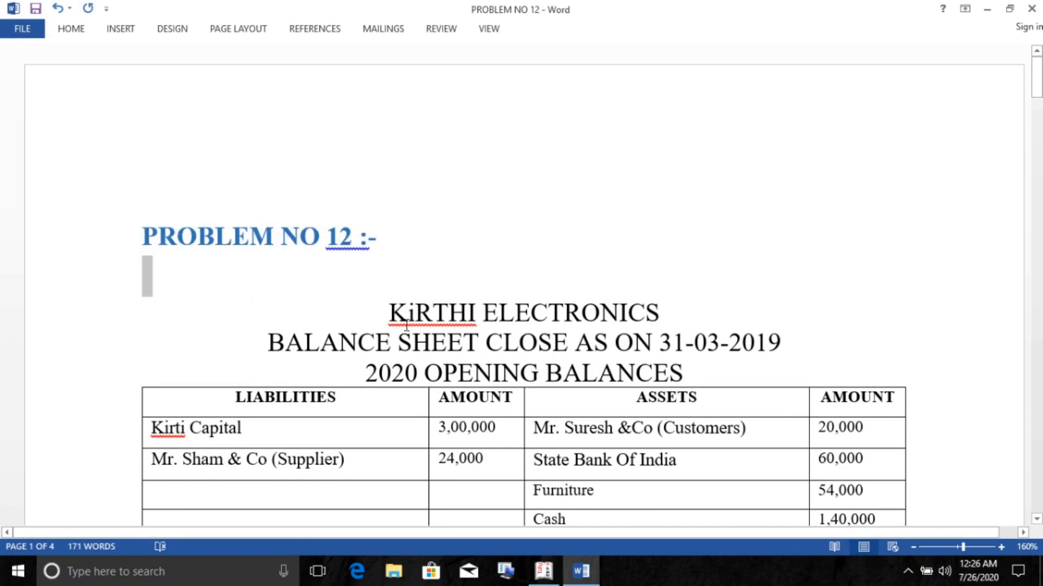